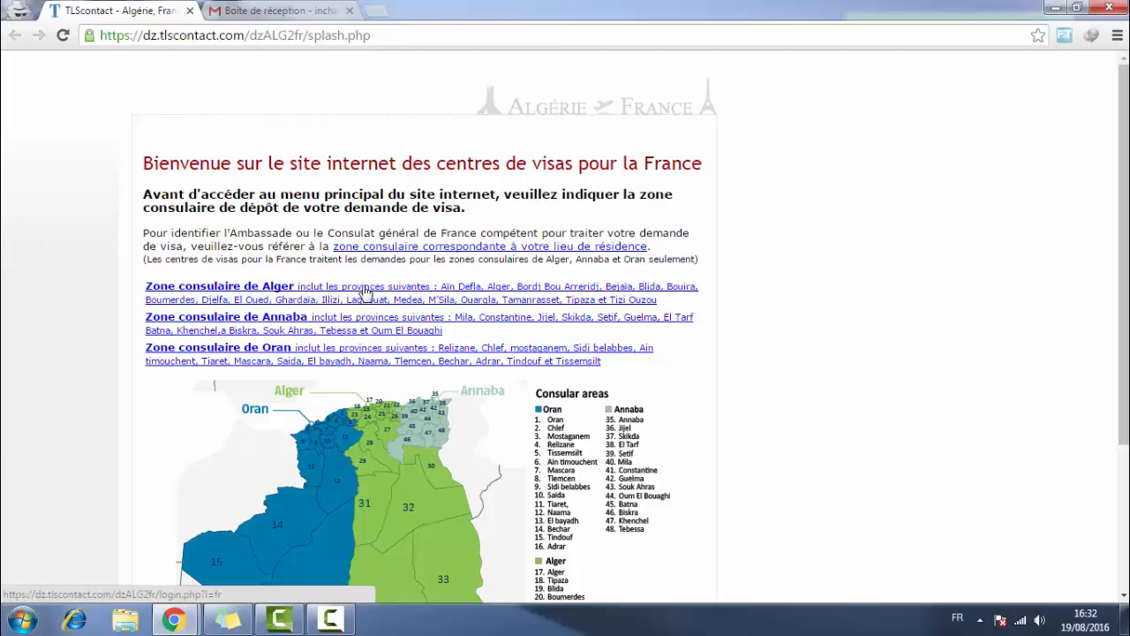
- Inspect the tlscontact page address in the browser's URL bar
left_click(165, 35)
double_click(165, 37)
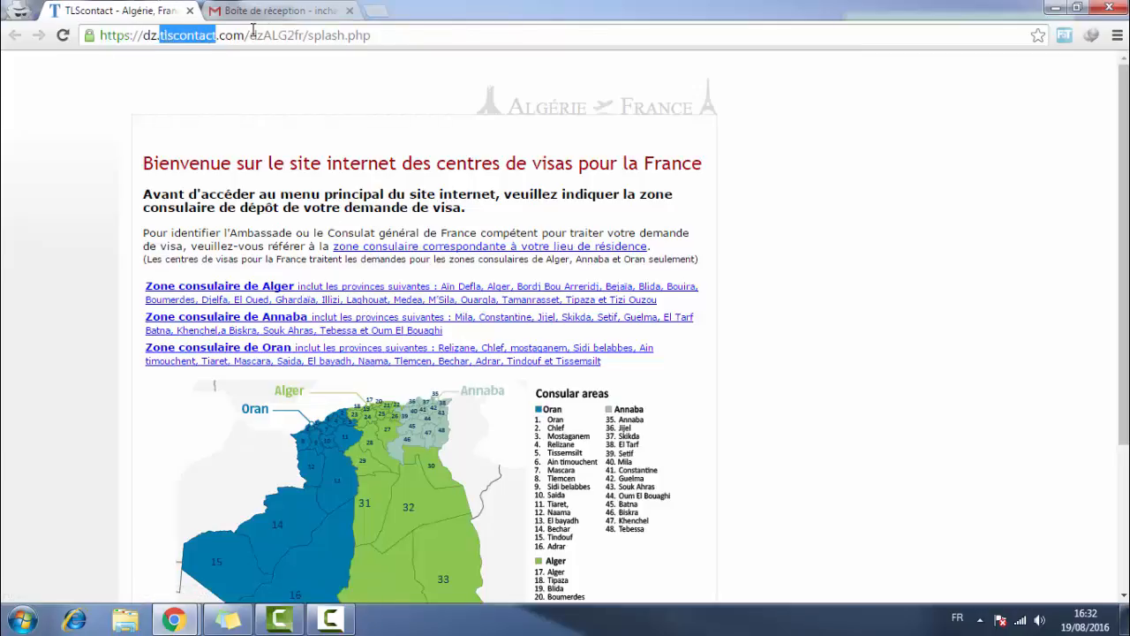
left_click(265, 34)
left_click_drag(392, 29, 69, 27)
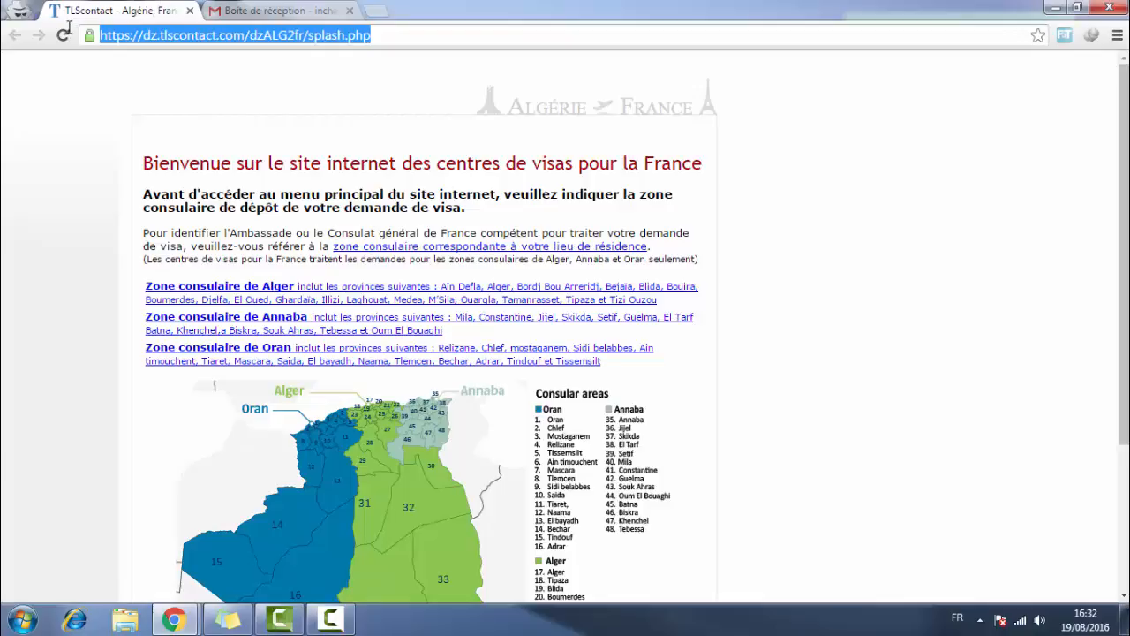
left_click(161, 37)
- Review the consular-zone texts and Alger's provinces, then open the Alger zone site
left_click(312, 411)
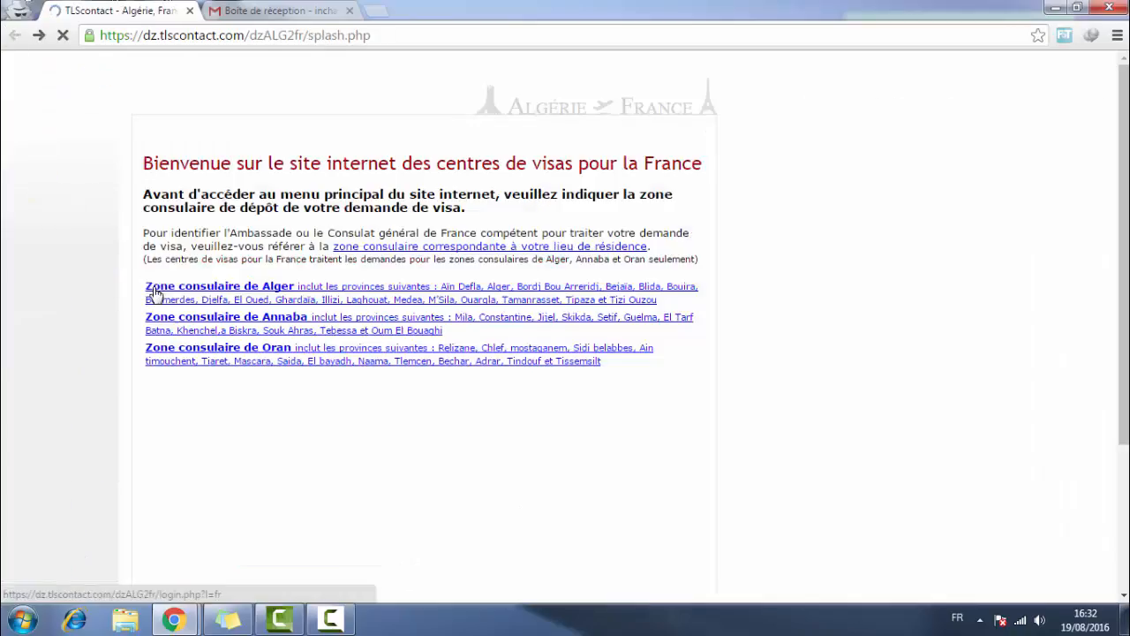
left_click_drag(88, 284, 302, 372)
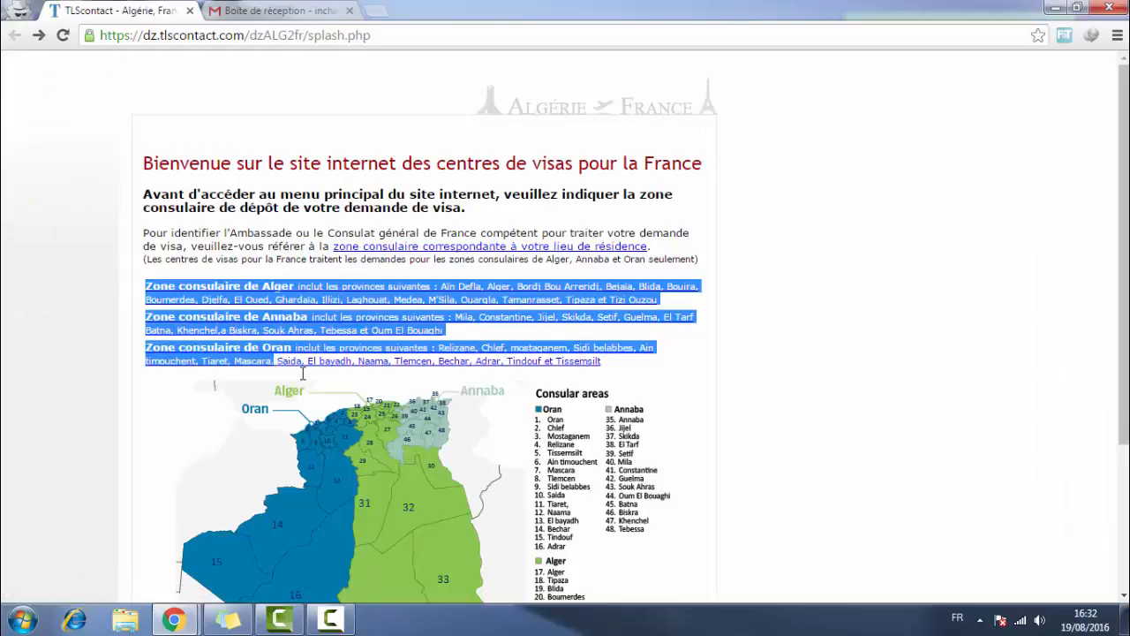
left_click(5, 394)
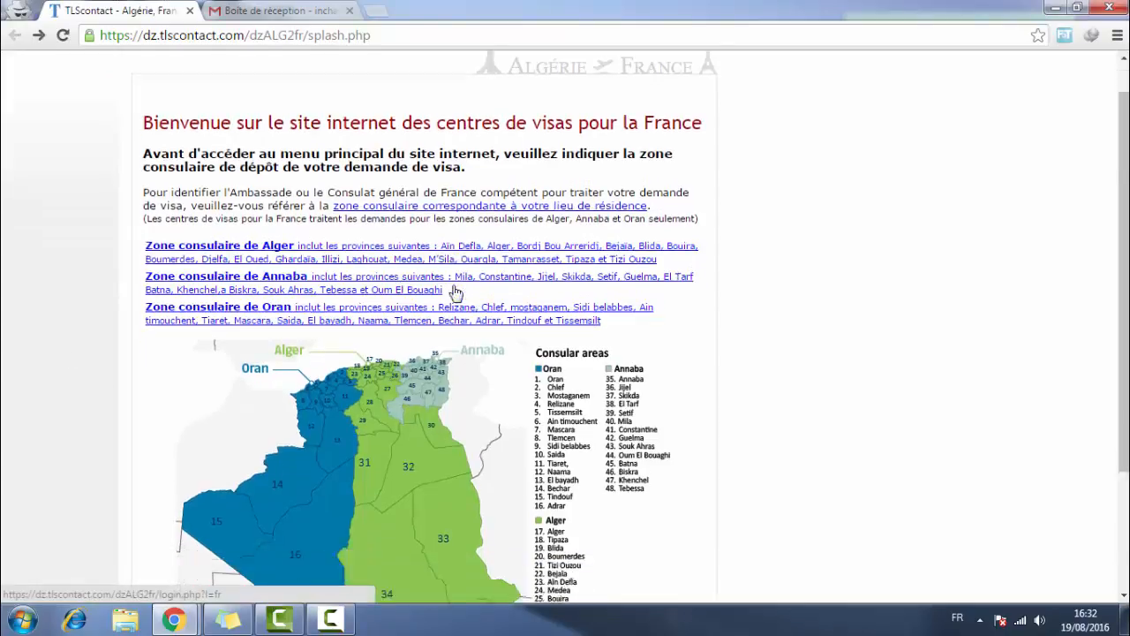
scroll(453, 291, "down", 3)
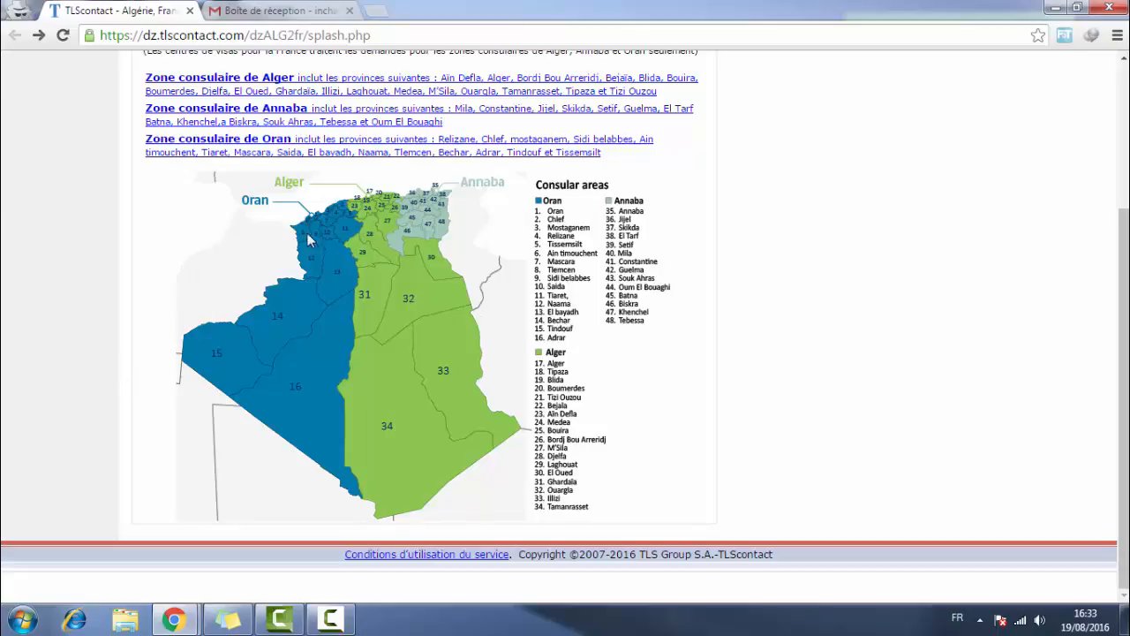
scroll(406, 385, "up", 2)
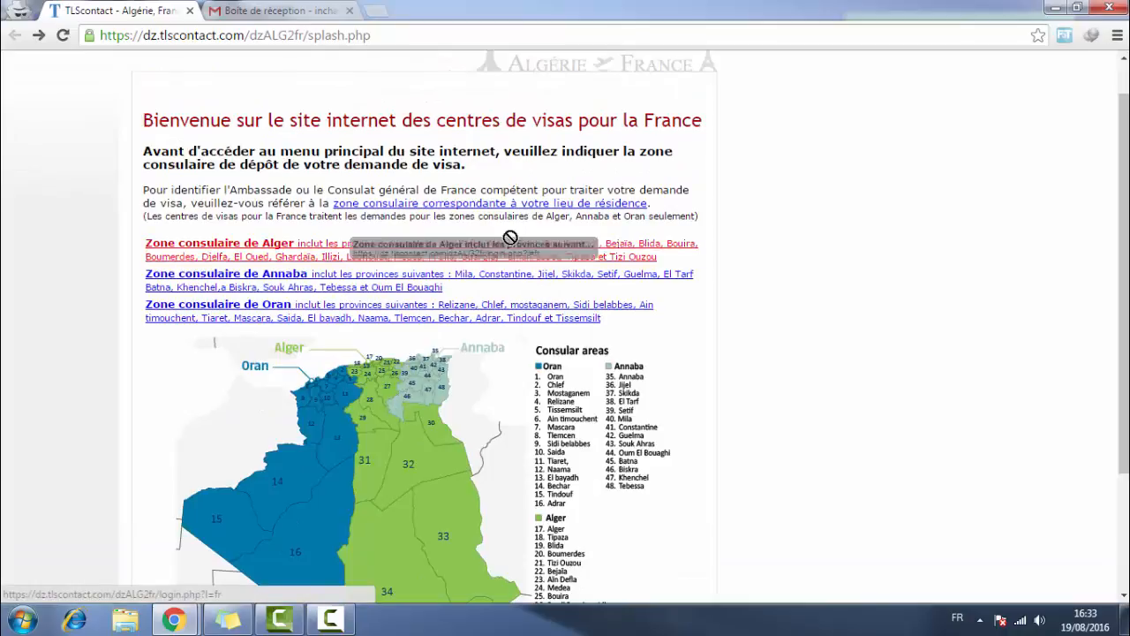
left_click_drag(476, 234, 598, 239)
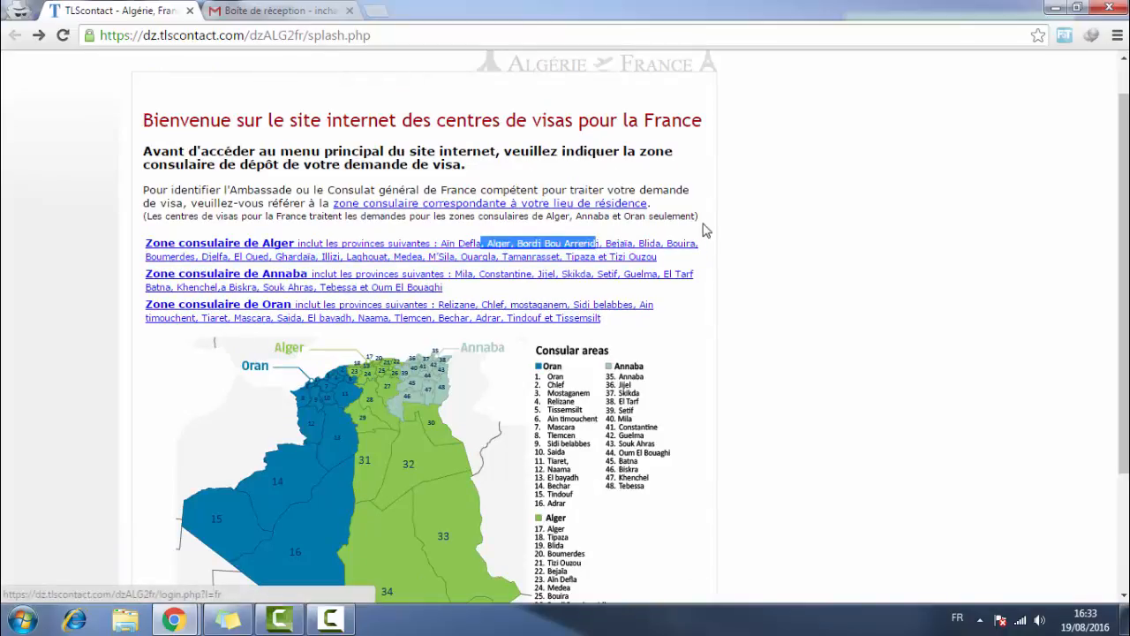
left_click(763, 221)
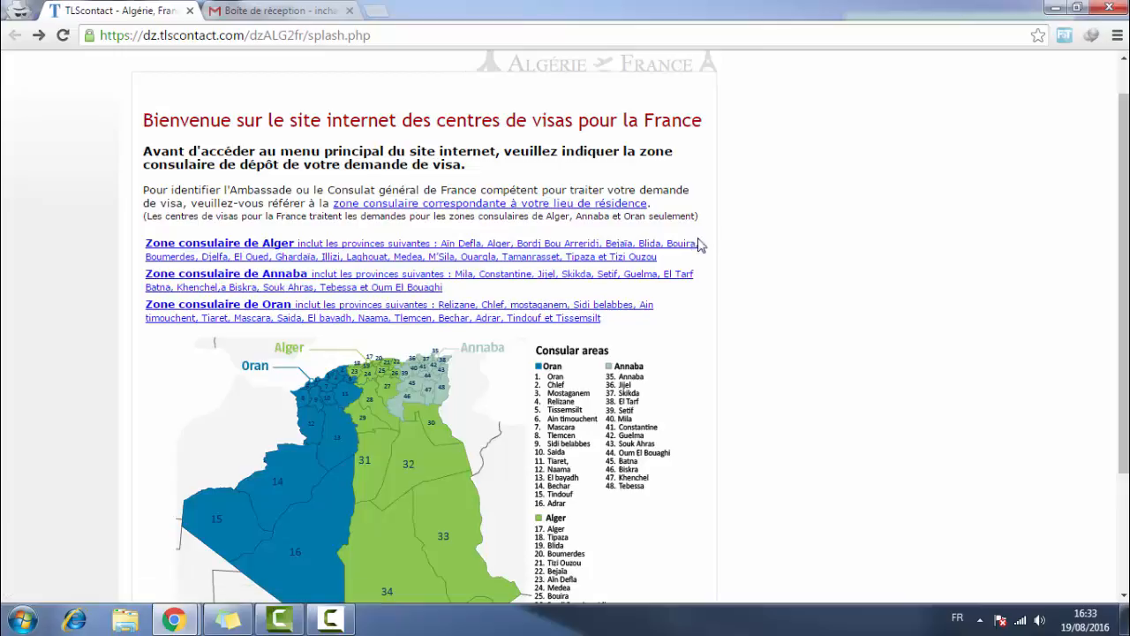
left_click(234, 247)
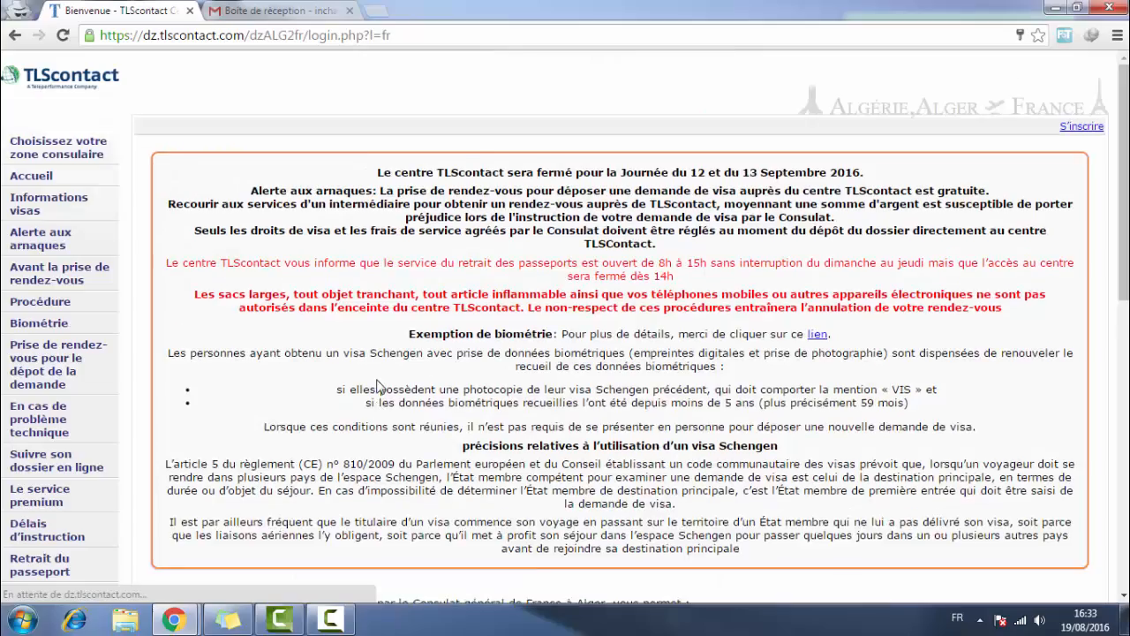
- Start a new application and paste the account e-mail into Courriel
scroll(578, 217, "down", 5)
scroll(429, 118, "up", 5)
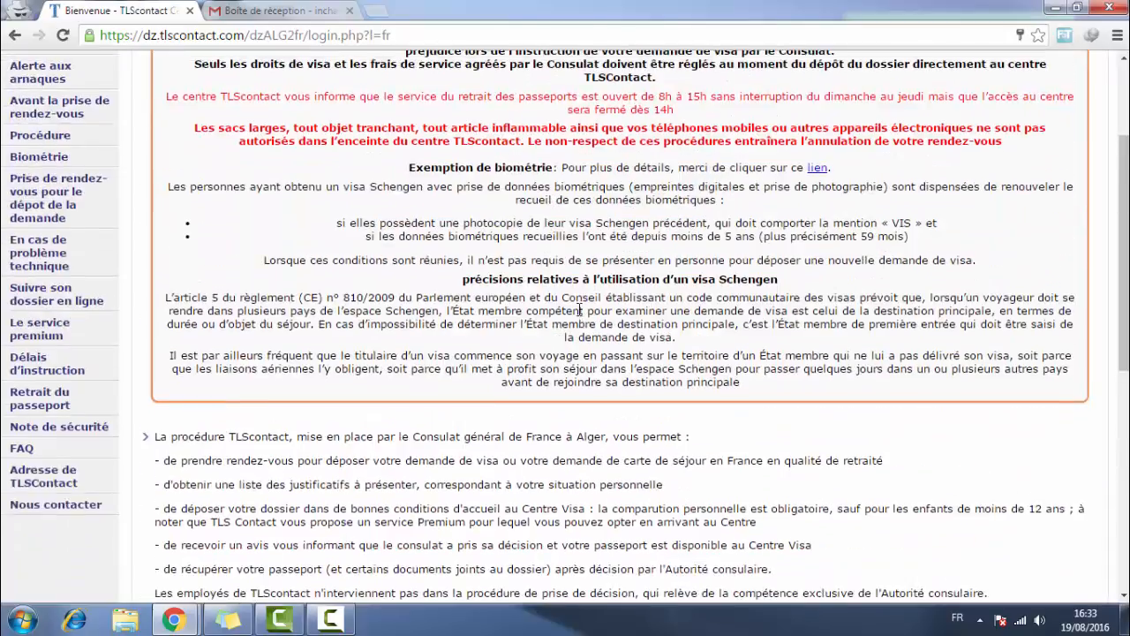
scroll(547, 406, "down", 6)
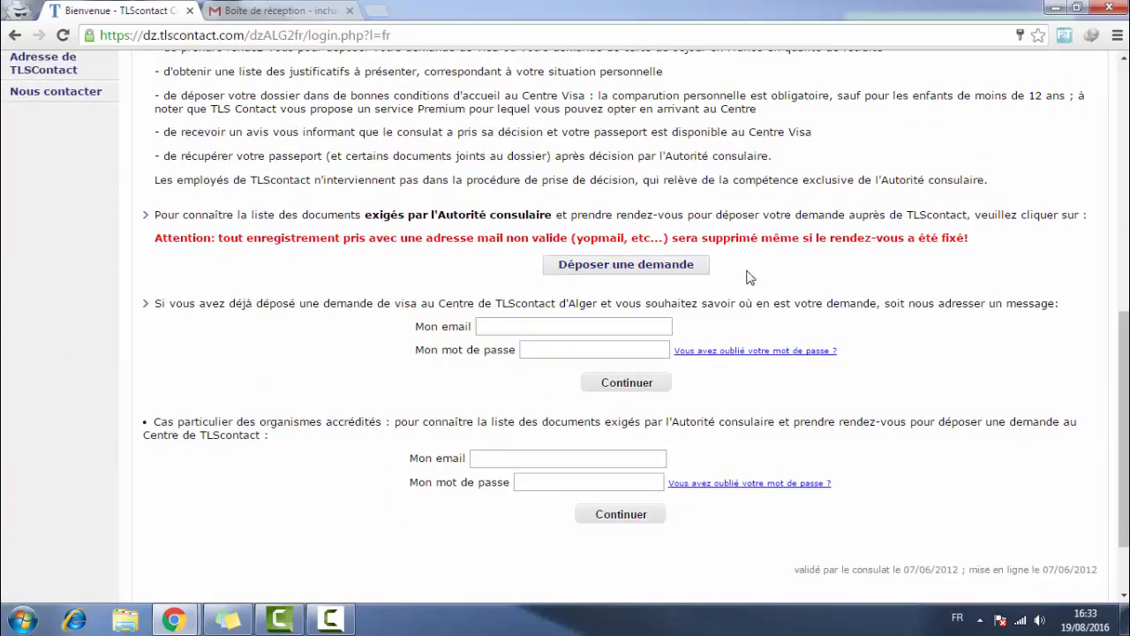
left_click(632, 264)
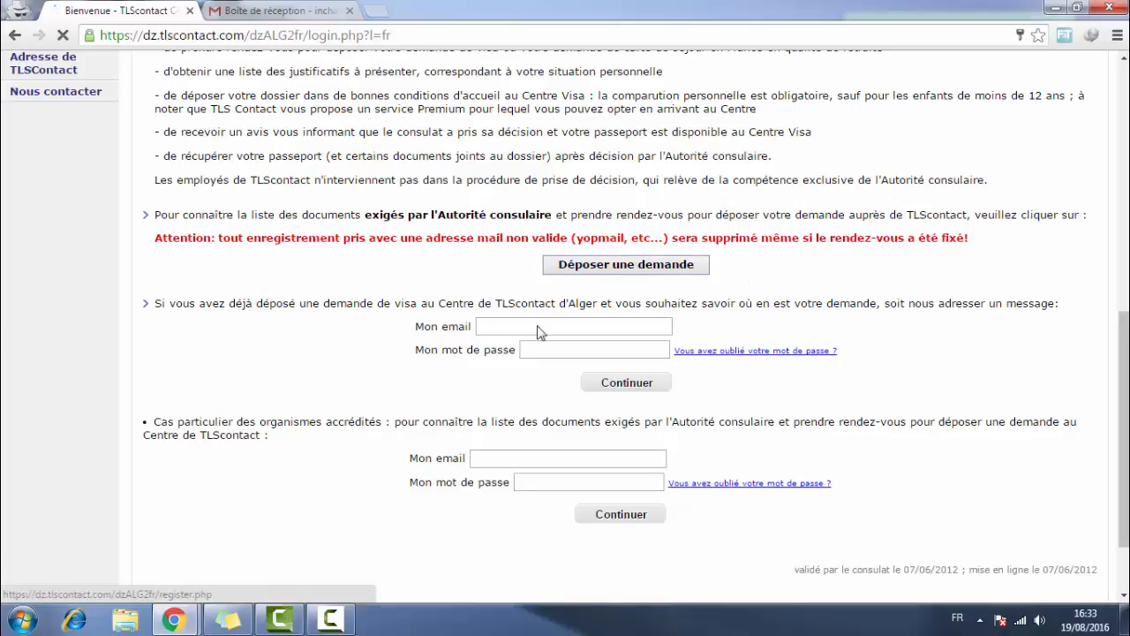
left_click(614, 404)
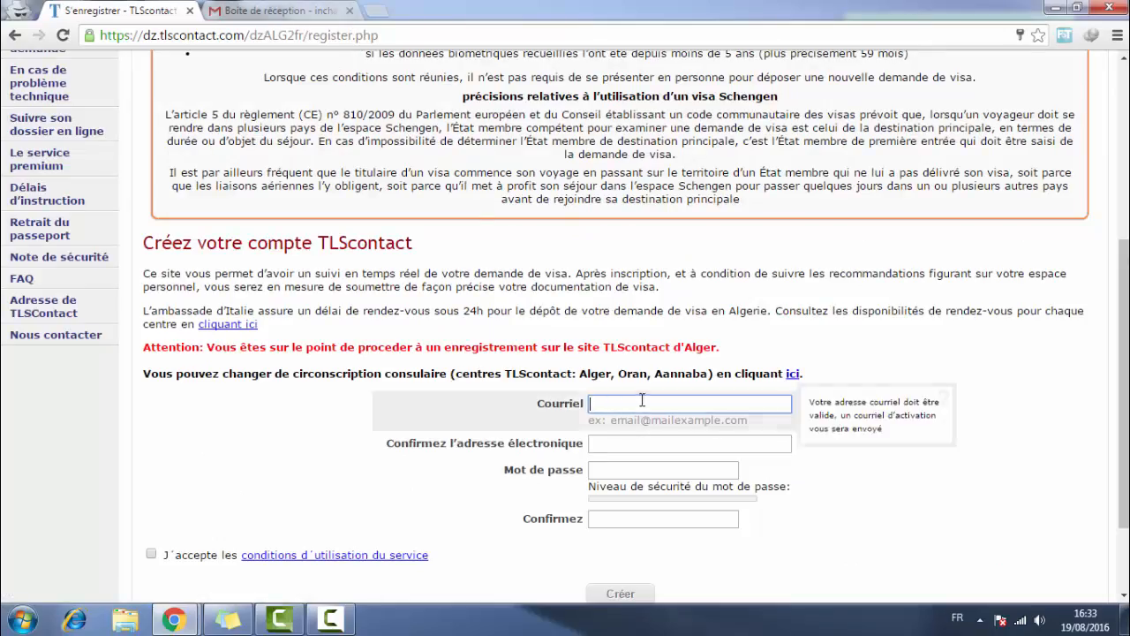
left_click(639, 404)
key("ctrl+v")
- Type the same account e-mail into the Confirmez l'adresse field
left_click(655, 444)
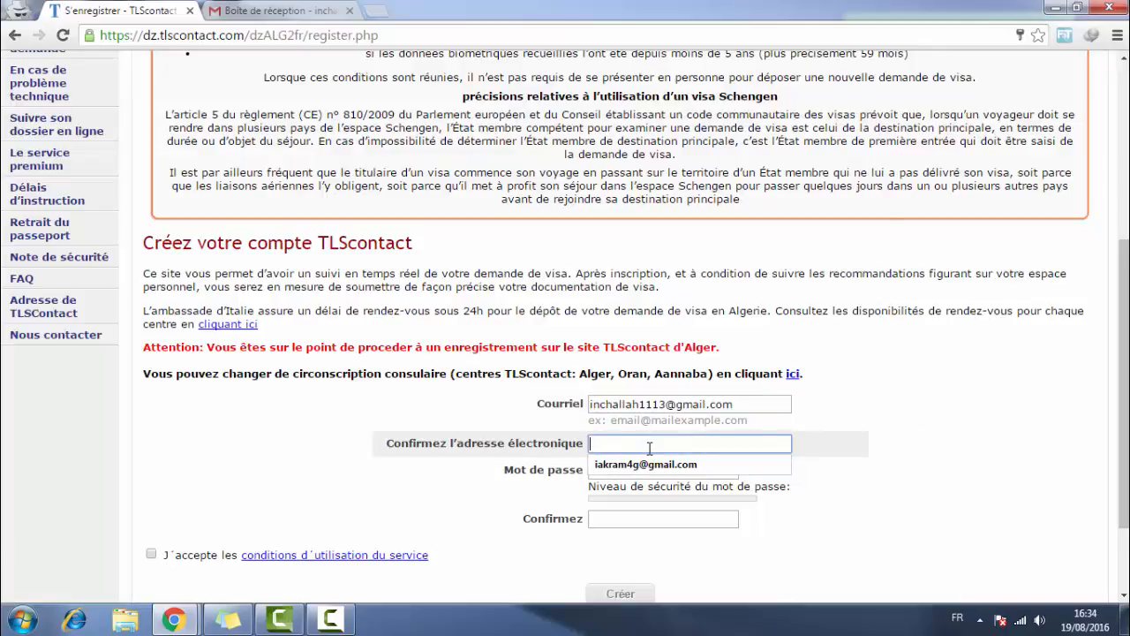
right_click(649, 448)
left_click(696, 327)
left_click(690, 446)
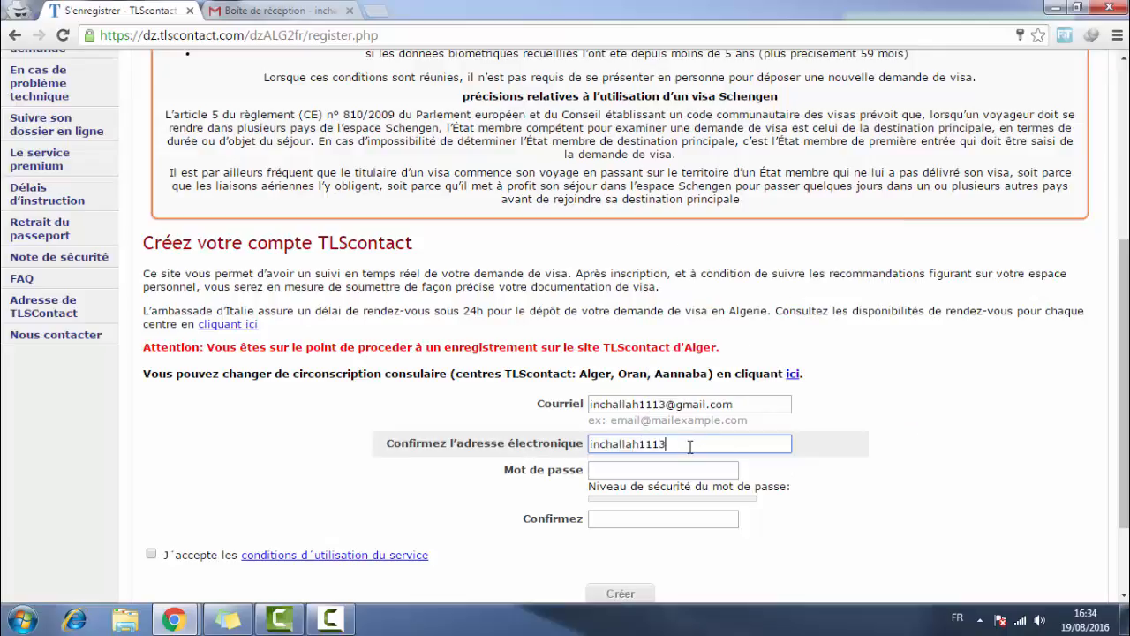
- Enter the account password and its matching confirmation
key("Tab")
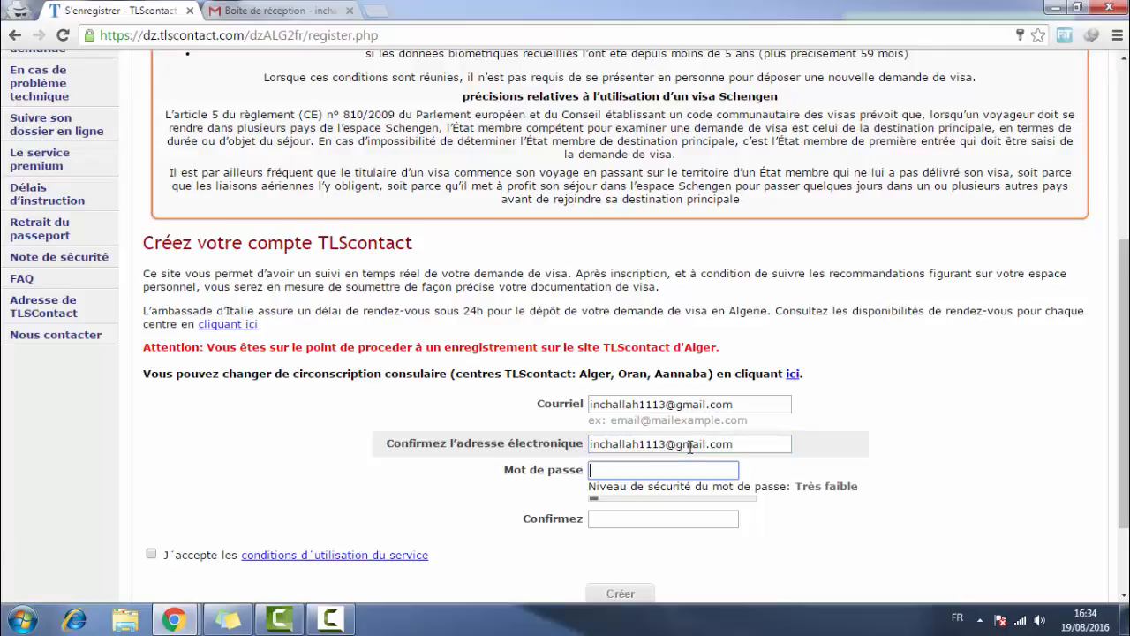
type("••••")
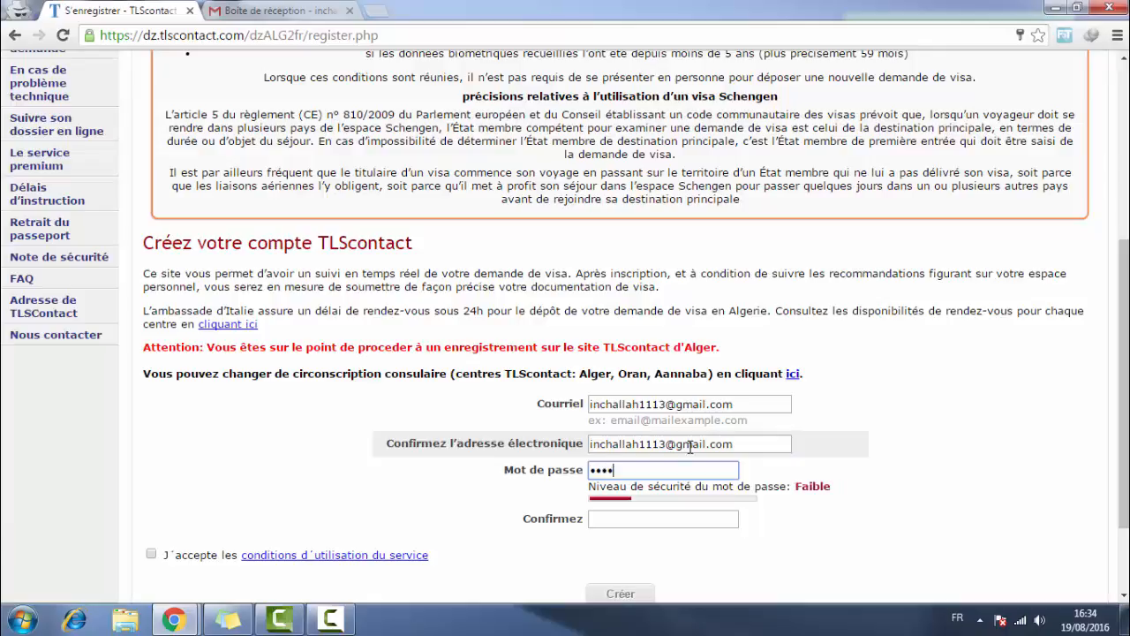
type("••••")
key("Tab")
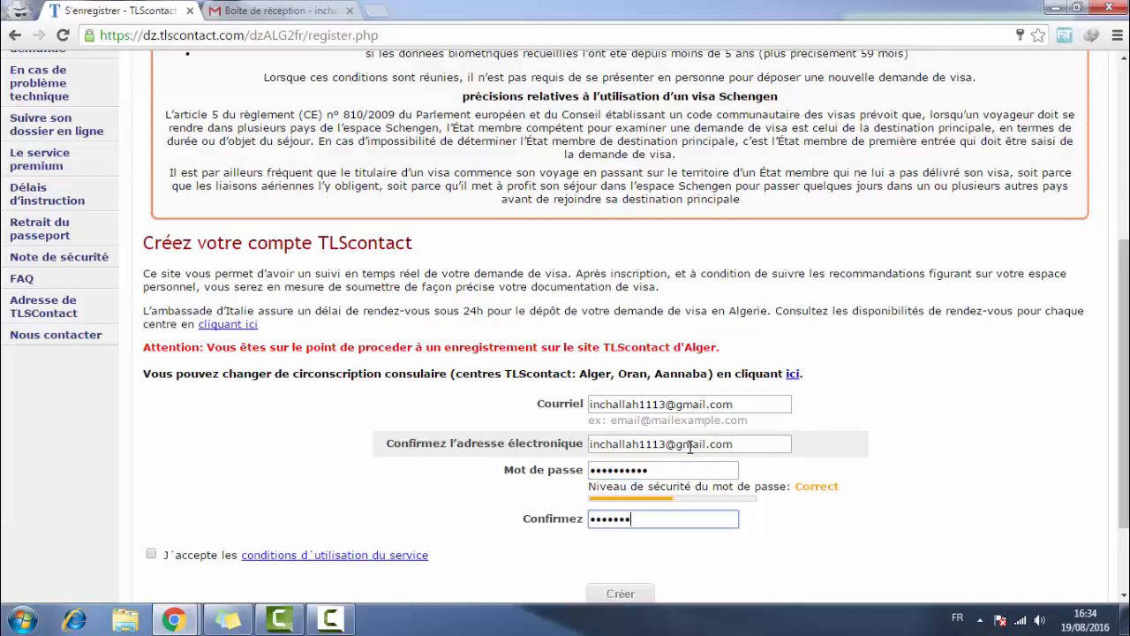
scroll(690, 445, "down", 3)
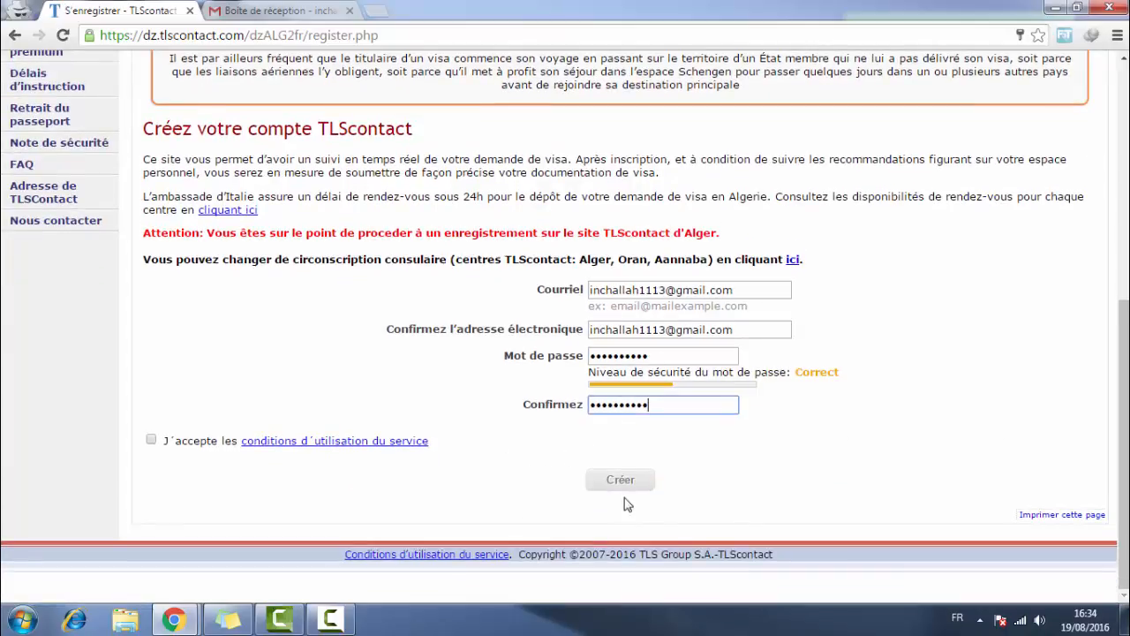
left_click(978, 297)
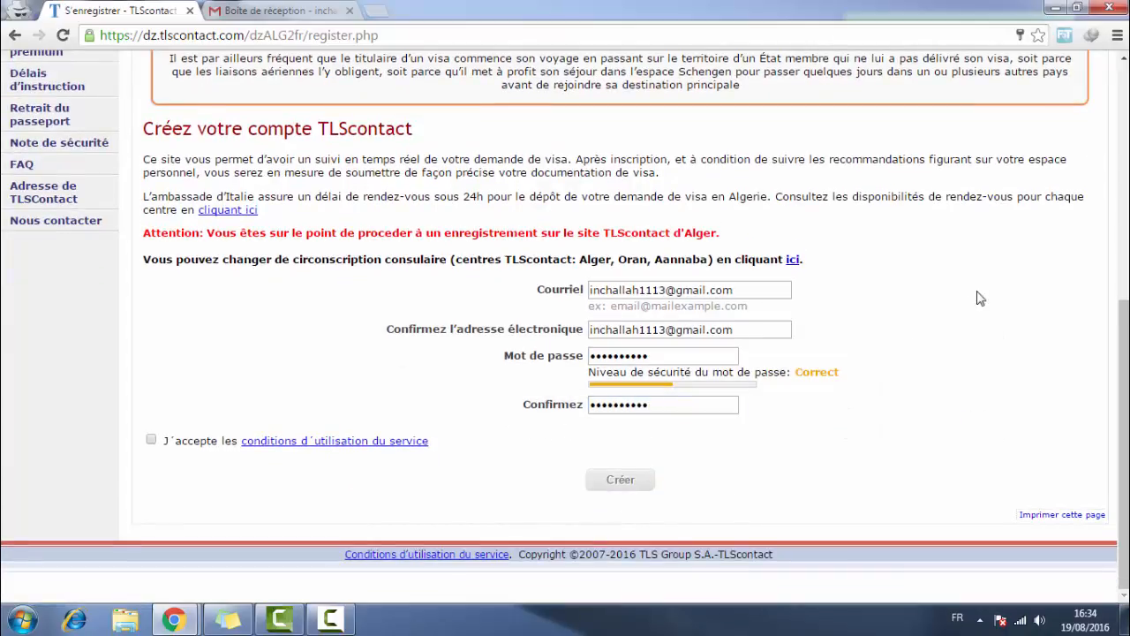
mouse_move(706, 374)
- Accept the terms of use and create the TLScontact account
left_click(151, 441)
left_click(639, 480)
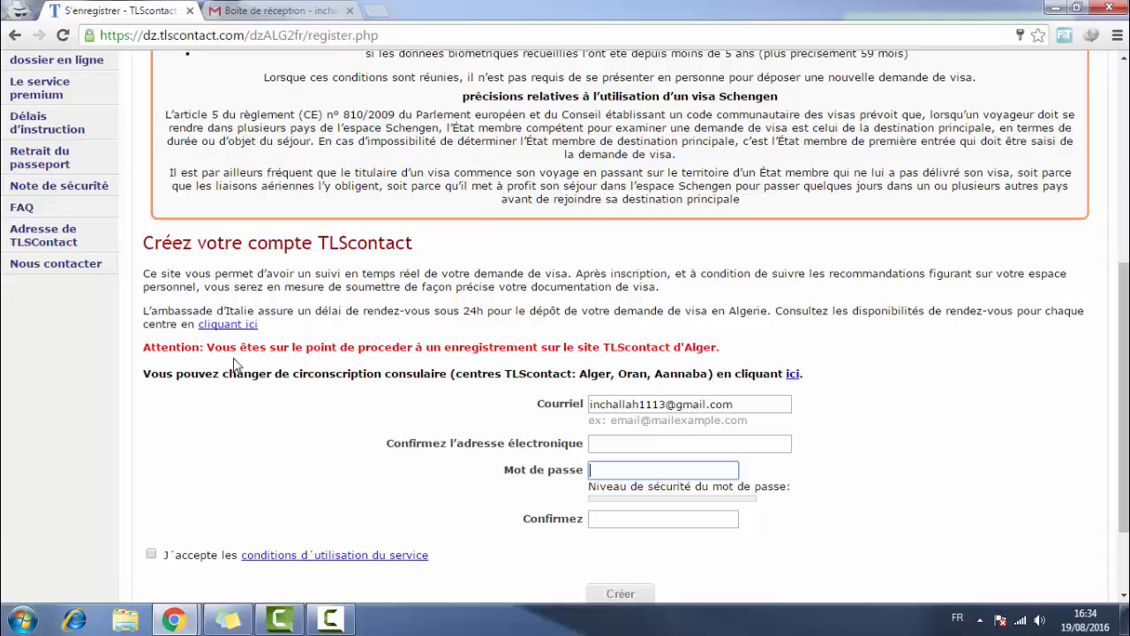
left_click_drag(222, 347, 625, 349)
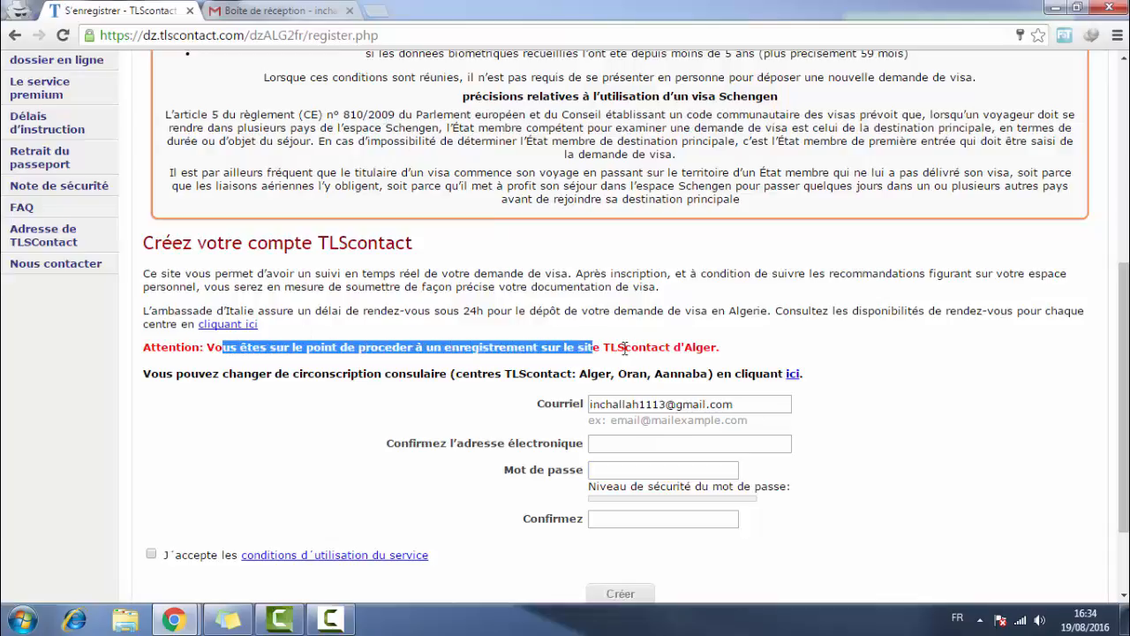
left_click(625, 349)
- Switch to the Gmail inbox to find the TLScontact activation e-mail
scroll(517, 353, "down", 2)
scroll(469, 371, "up", 2)
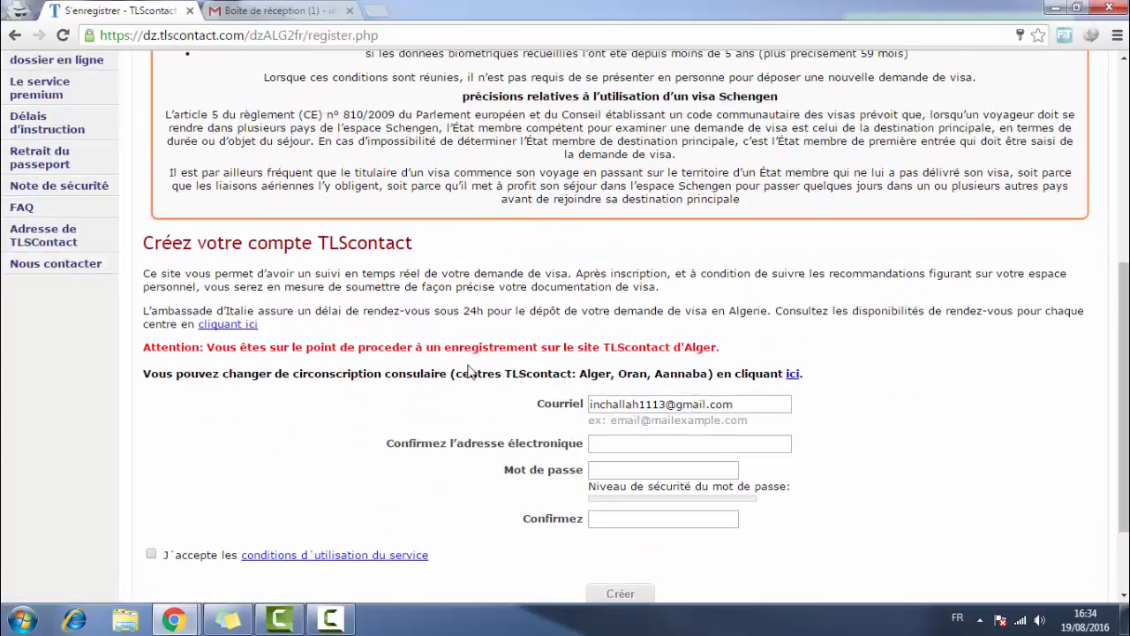
left_click(706, 442)
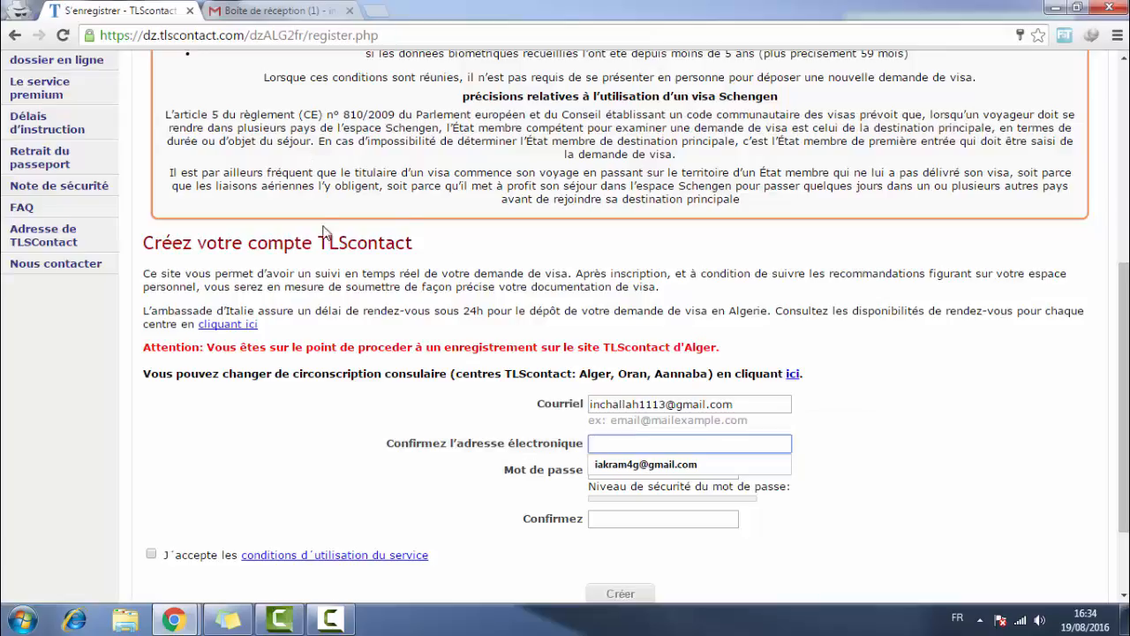
left_click(316, 8)
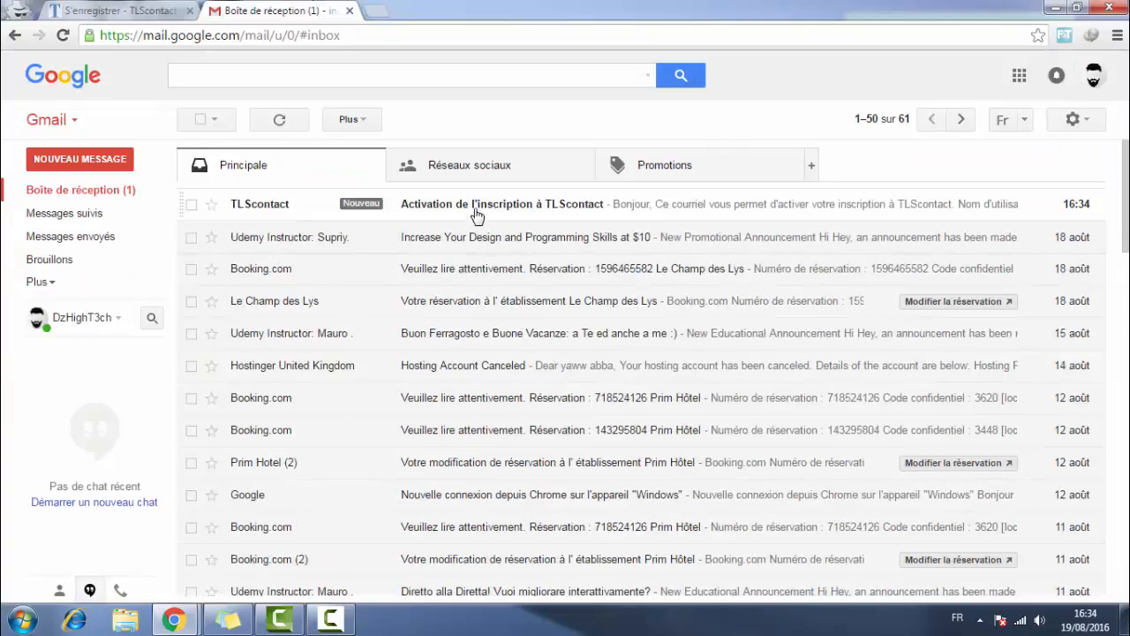
- Open the TLScontact registration e-mail in Gmail and follow its account activation link
left_click(474, 205)
left_click(124, 10)
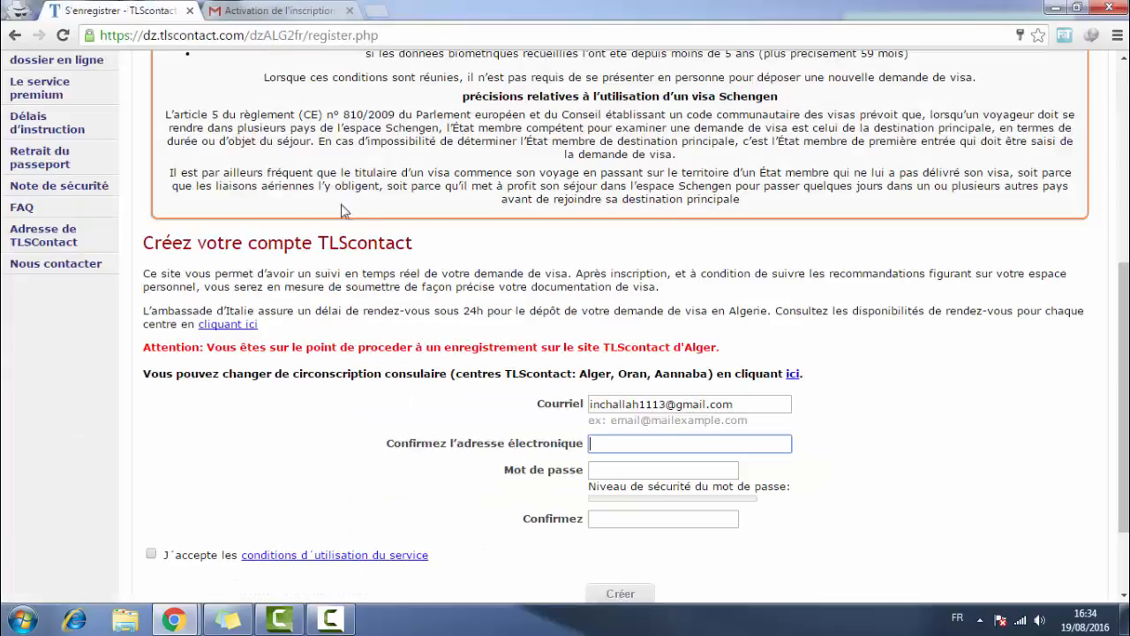
left_click(227, 9)
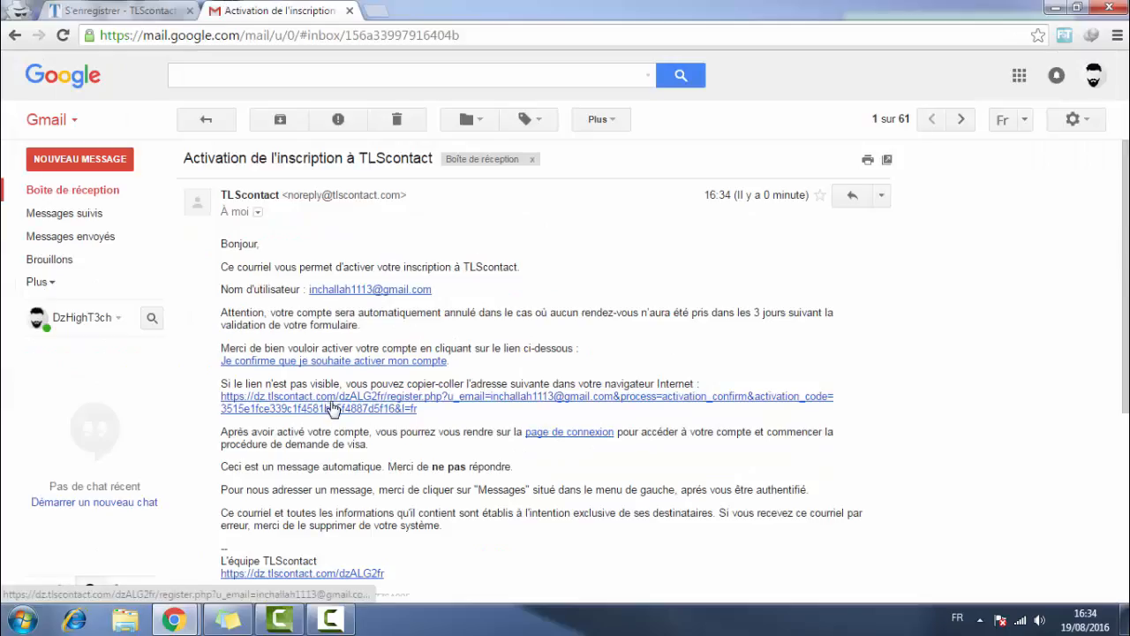
left_click_drag(220, 392, 478, 406)
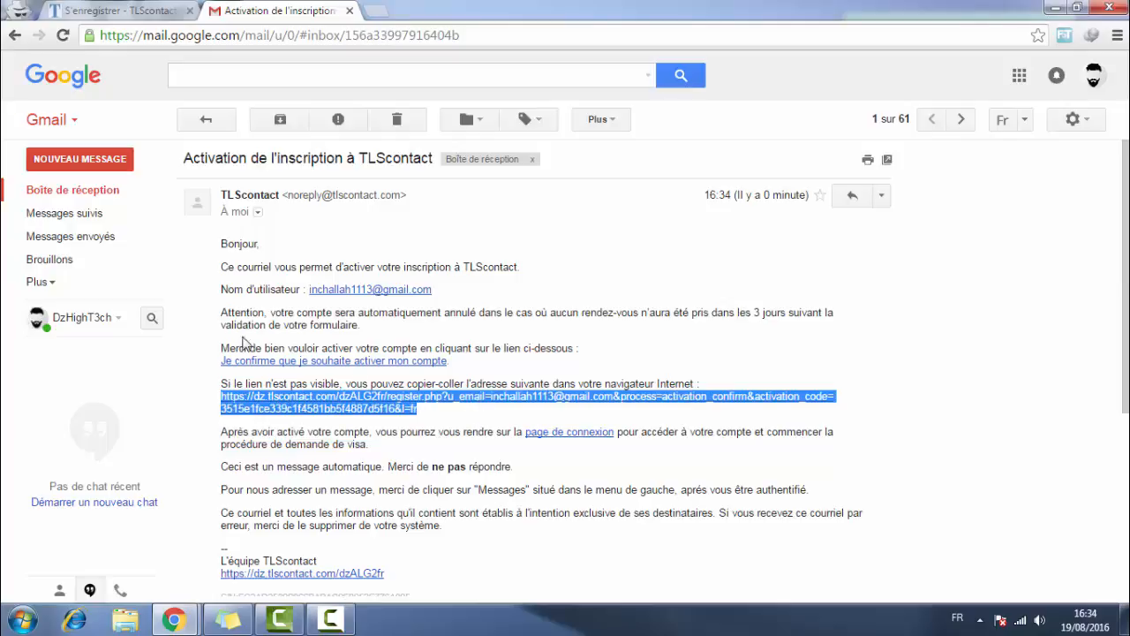
left_click(33, 190)
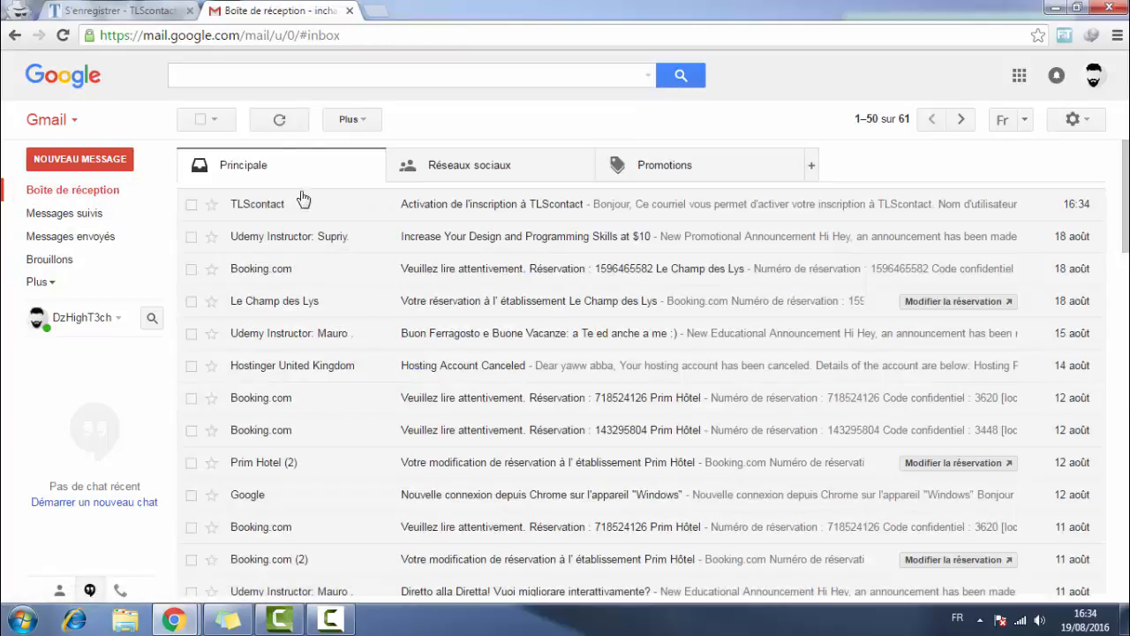
left_click(526, 214)
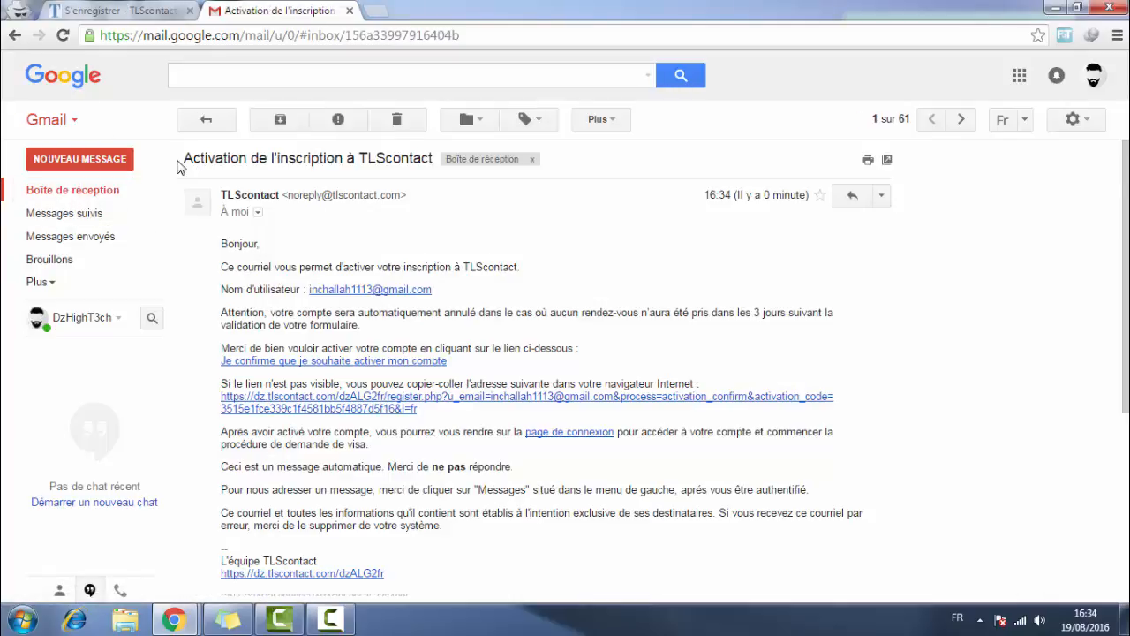
left_click_drag(178, 163, 431, 158)
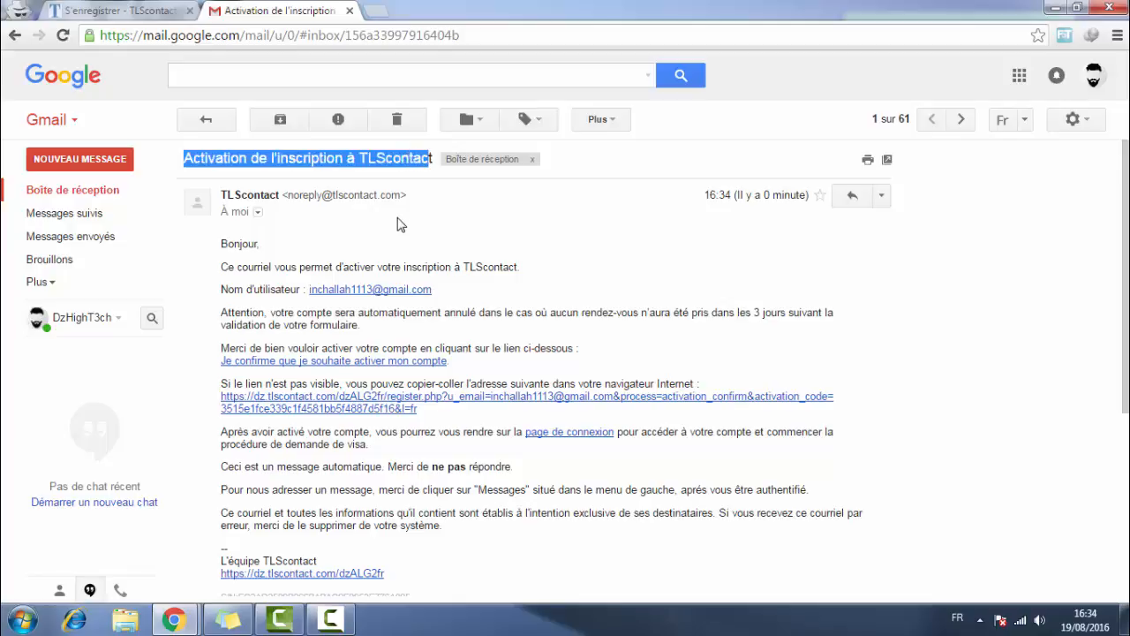
scroll(316, 263, "down", 1)
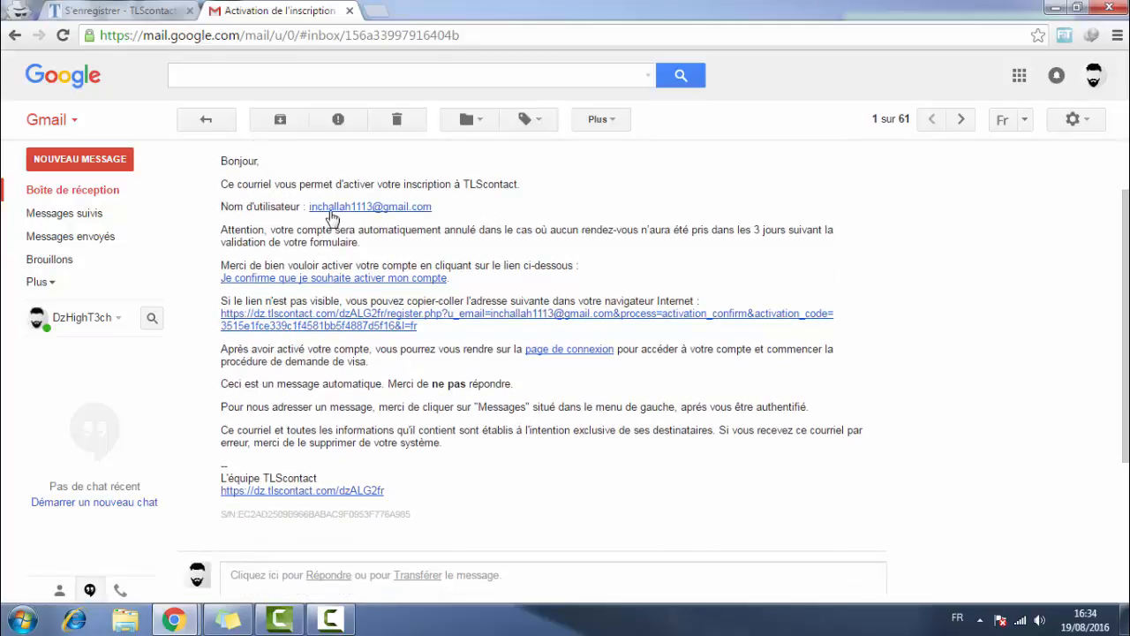
left_click(276, 318)
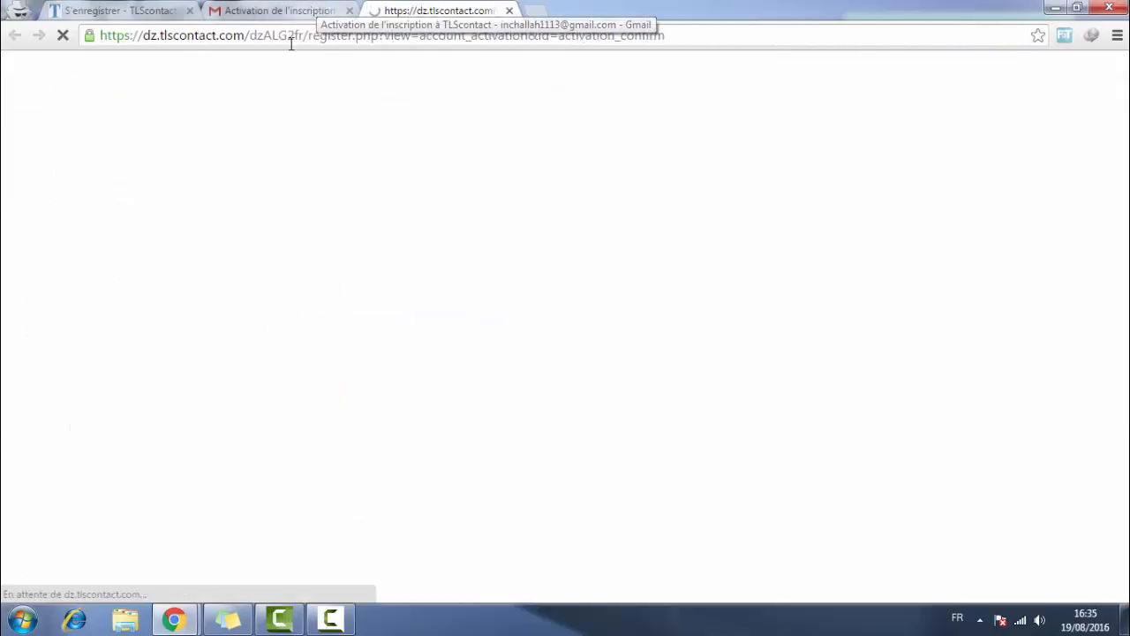
- From the activation confirmation, go to the TLScontact sign-in page
scroll(550, 150, "down", 3)
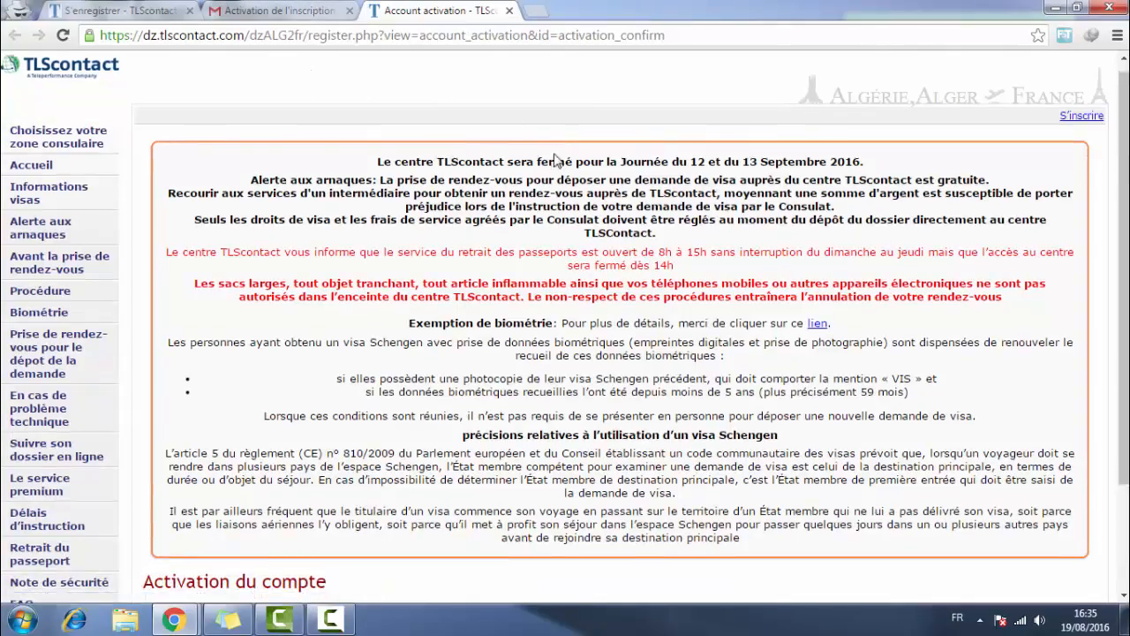
left_click_drag(171, 474, 386, 474)
left_click(172, 466)
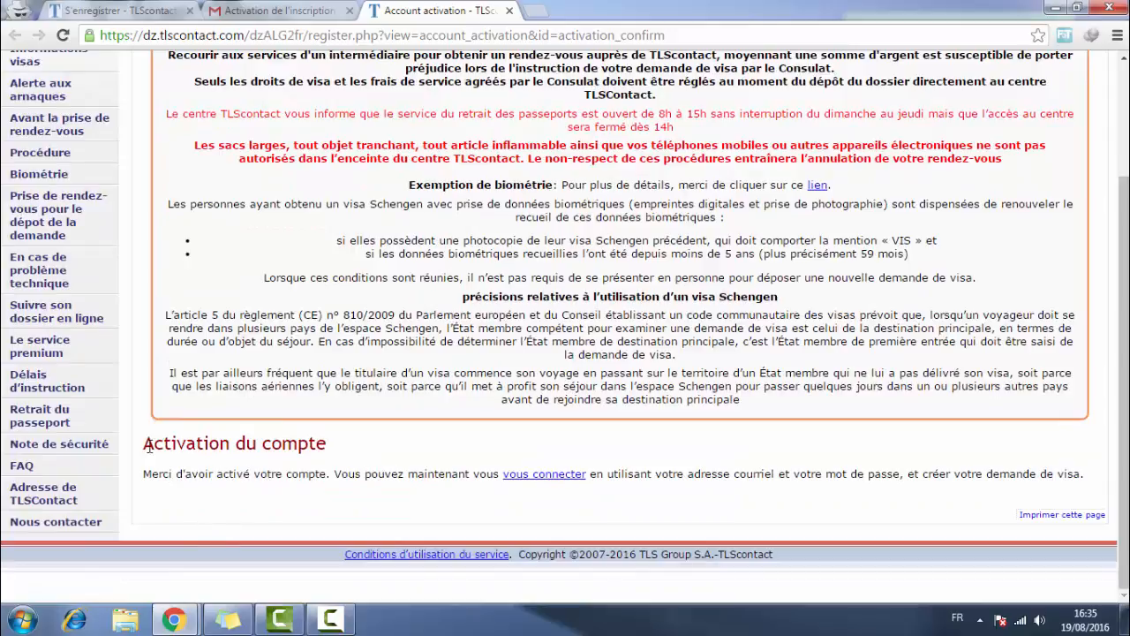
left_click(538, 474)
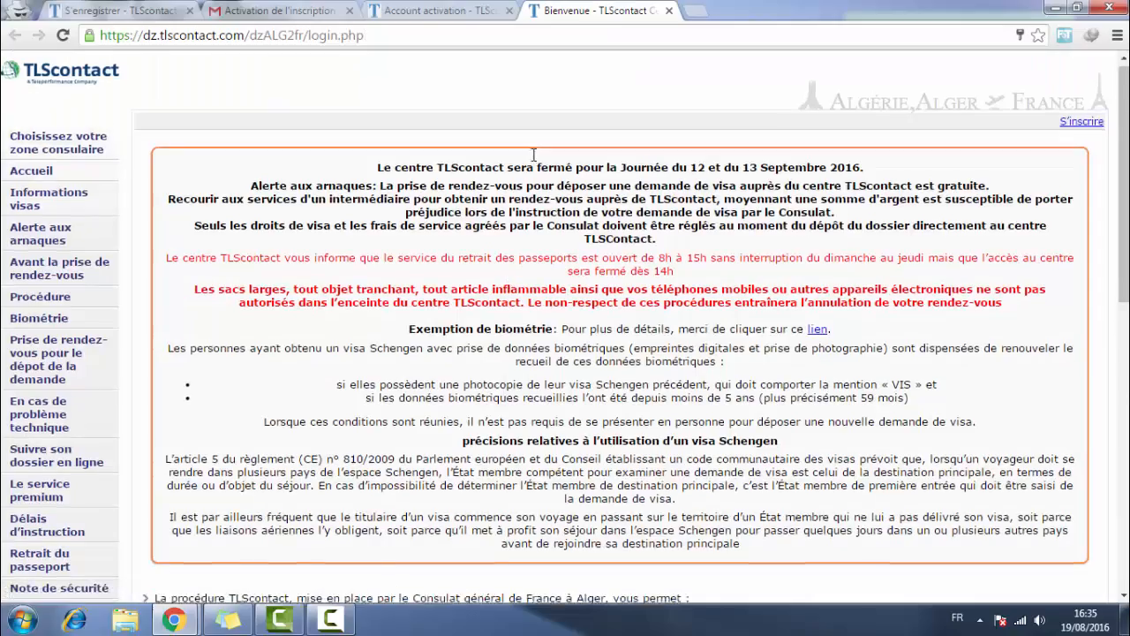
- Sign in with the suggested account e-mail and password to reach the Alger application status
scroll(533, 155, "down", 10)
left_click(555, 229)
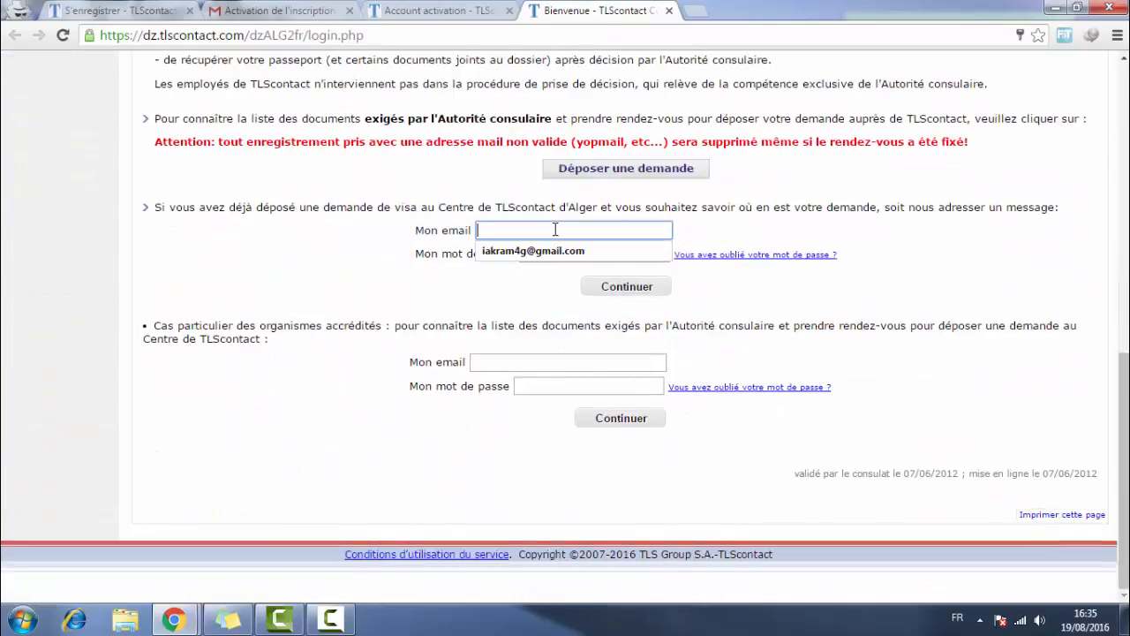
type("incha")
key("Down")
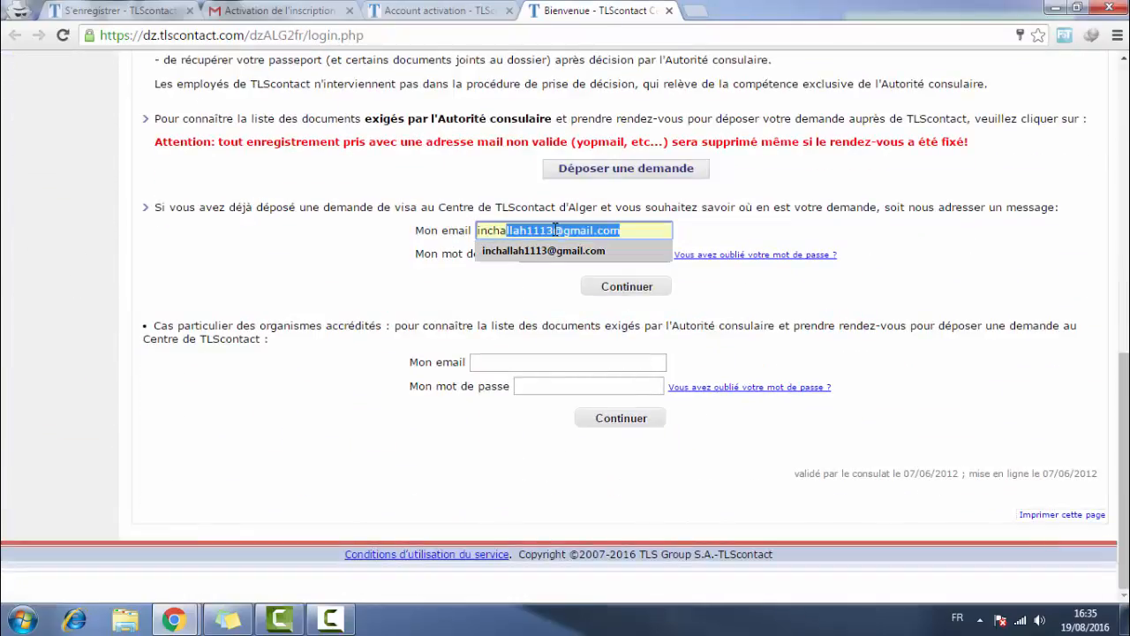
key("Tab")
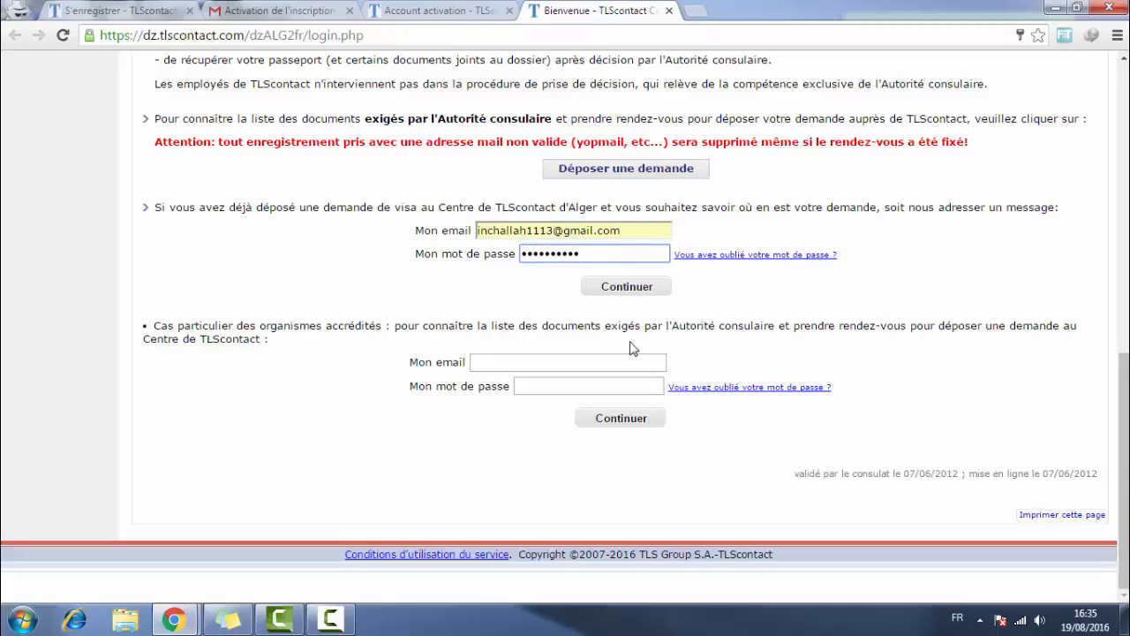
left_click(628, 286)
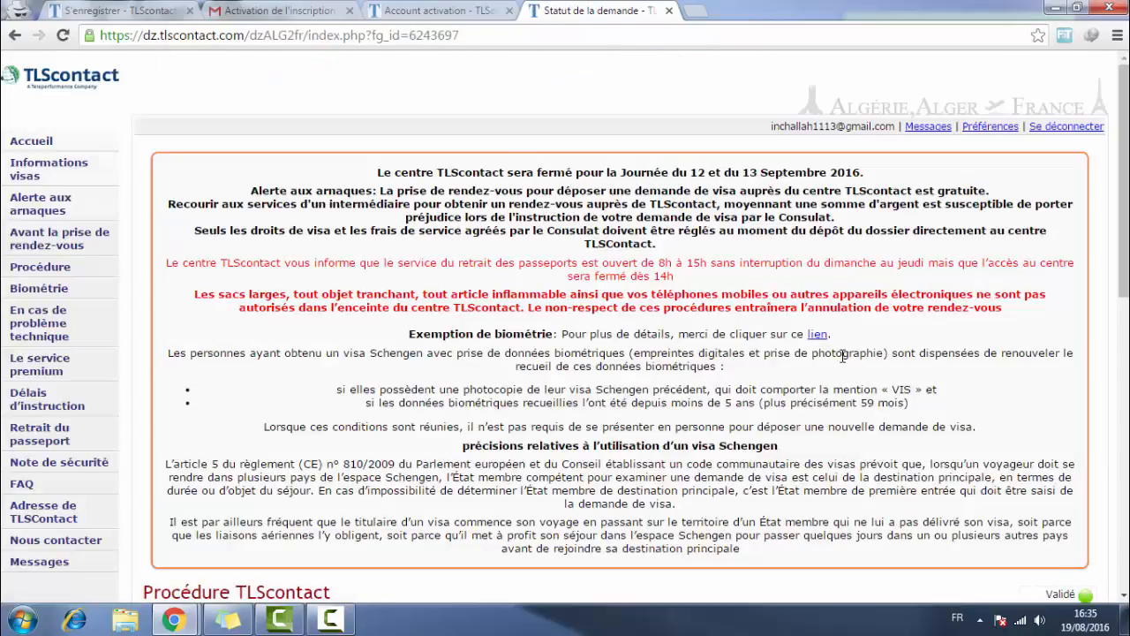
scroll(843, 354, "down", 10)
scroll(483, 302, "up", 2)
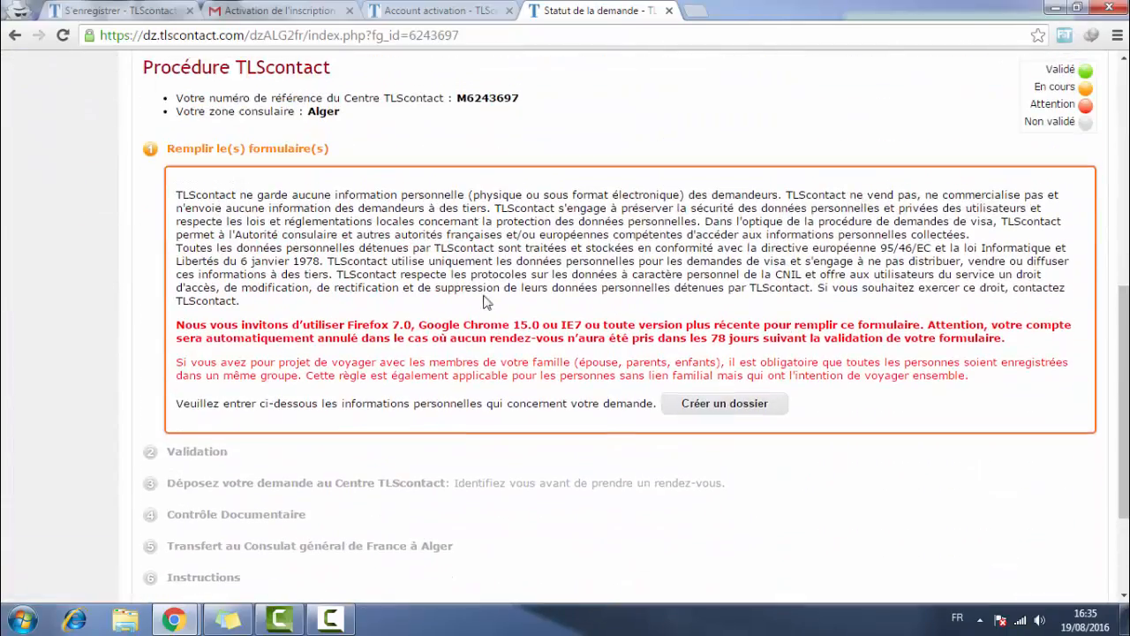
- Create a new visa application file with 'Créer un dossier'
scroll(486, 231, "up", 6)
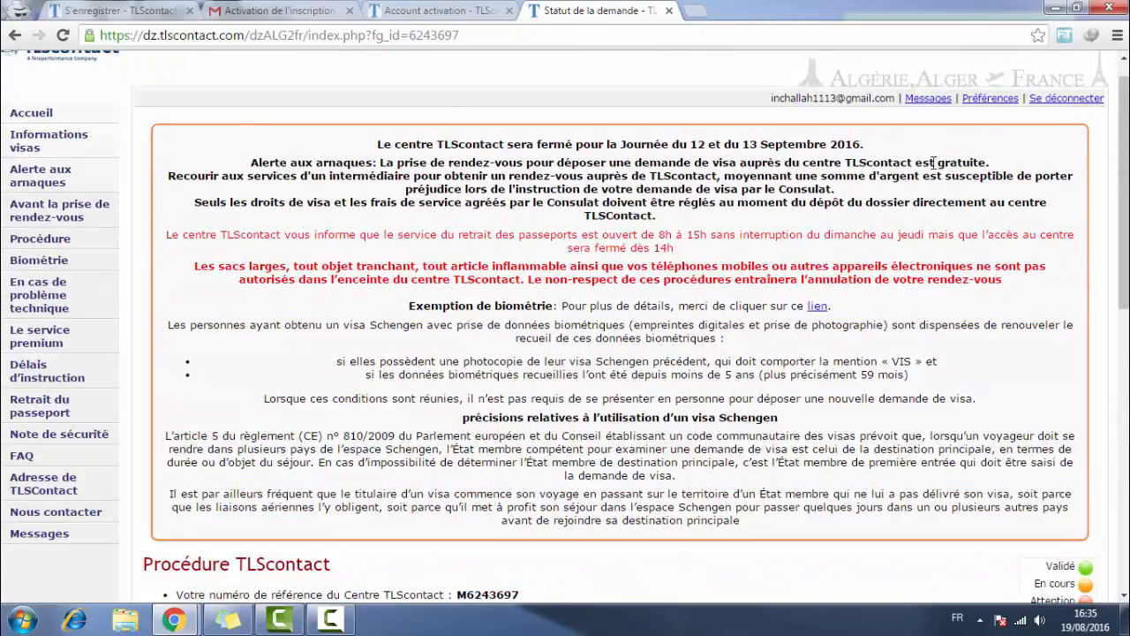
scroll(858, 329, "down", 6)
scroll(858, 328, "up", 6)
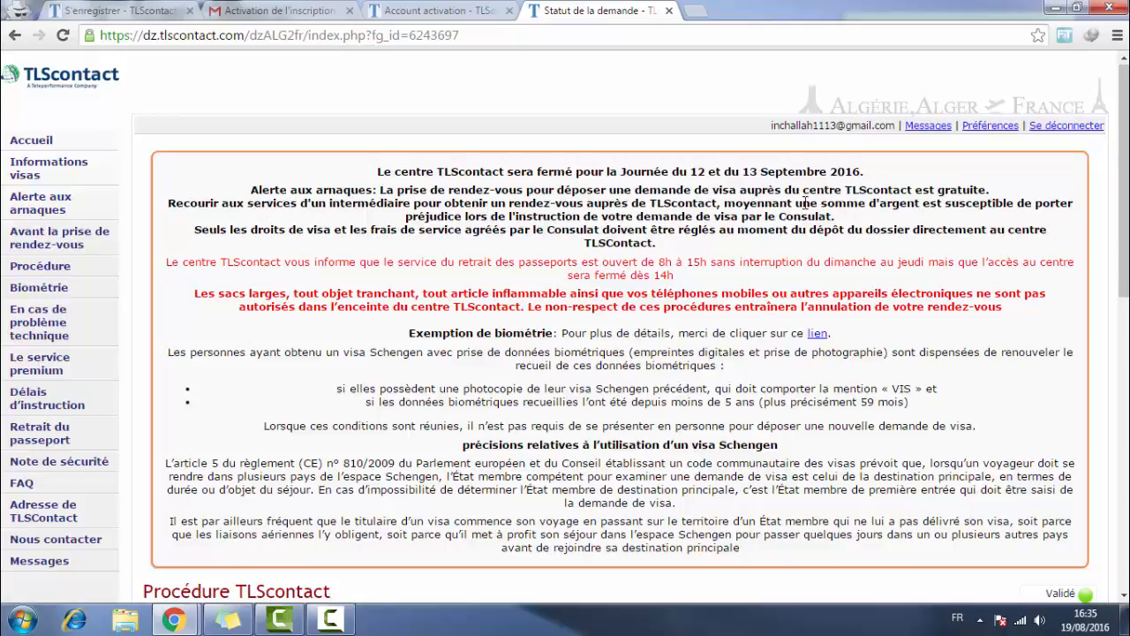
scroll(731, 432, "down", 5)
left_click(694, 516)
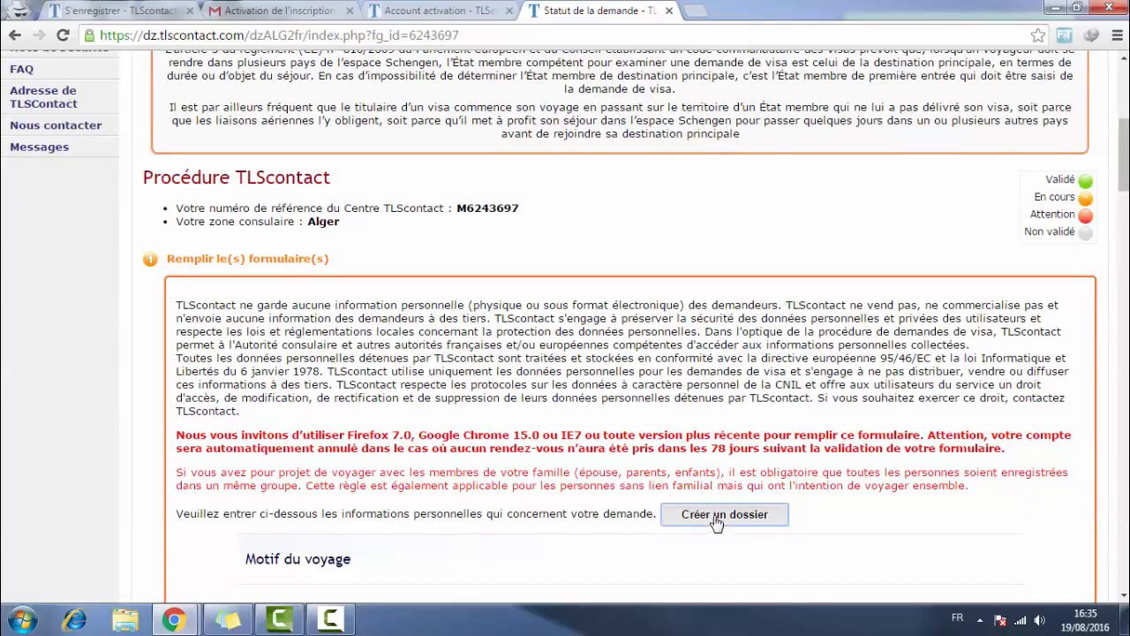
- Show the choices for Type de visa & motif de voyage
scroll(638, 364, "down", 1)
scroll(638, 364, "down", 4)
scroll(601, 303, "down", 1)
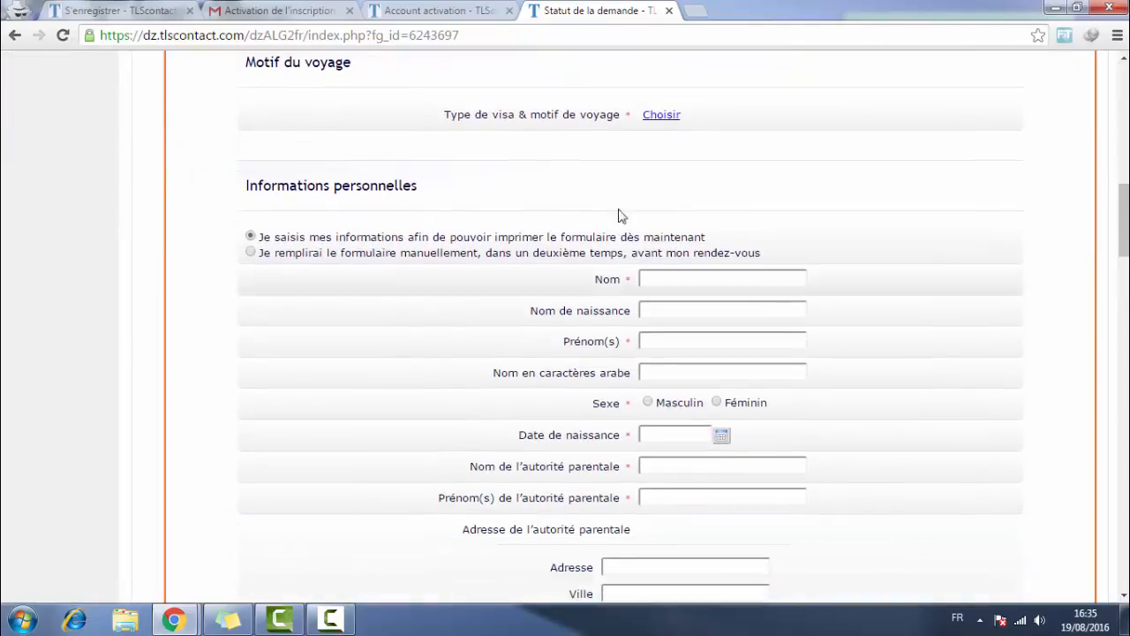
left_click_drag(450, 115, 615, 116)
left_click(669, 117)
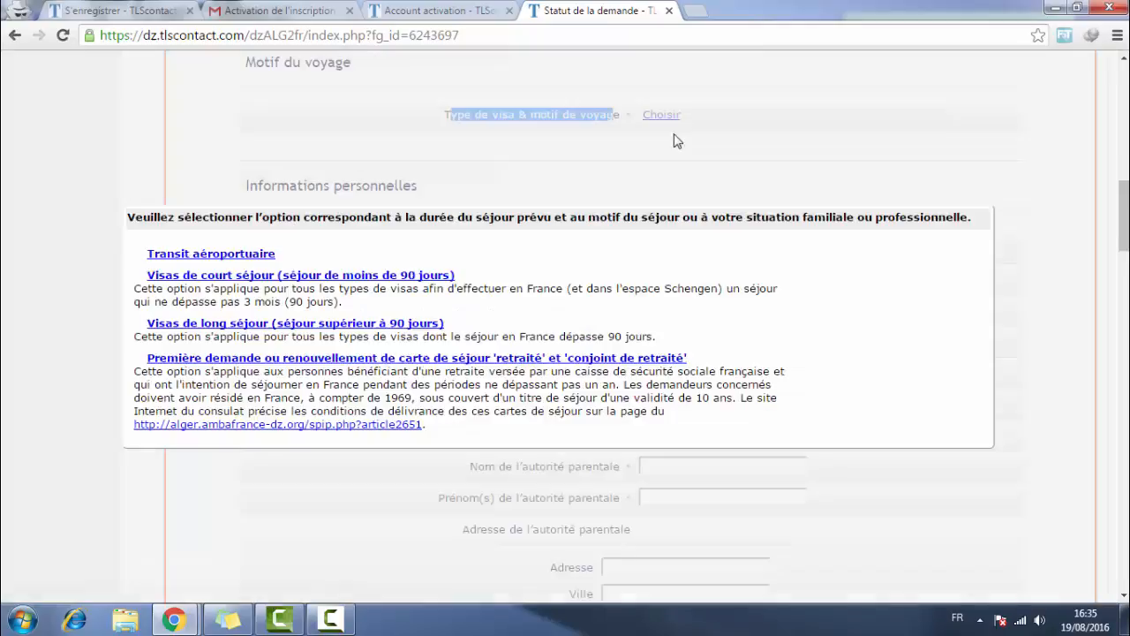
- Expand the Visas de court séjour category
left_click(247, 277)
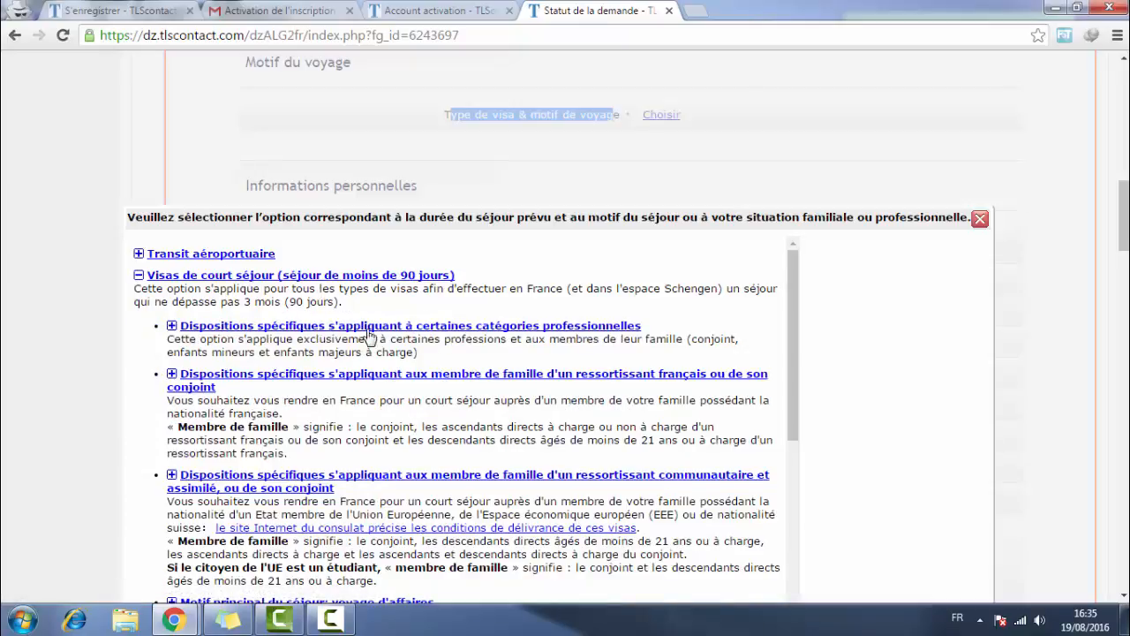
scroll(494, 406, "down", 1)
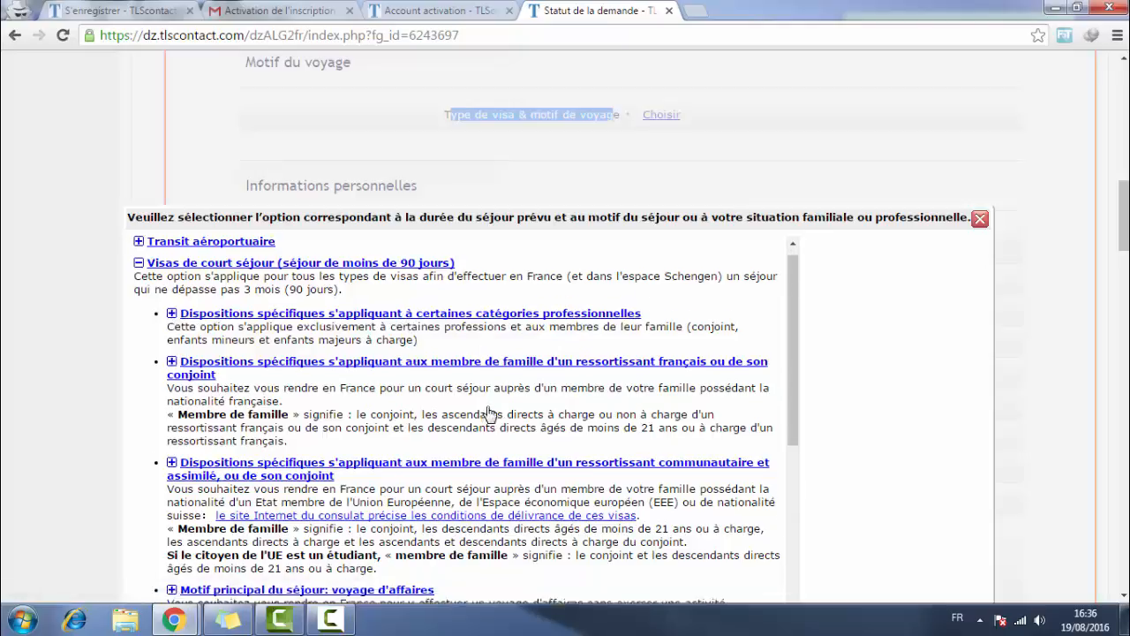
scroll(490, 413, "down", 3)
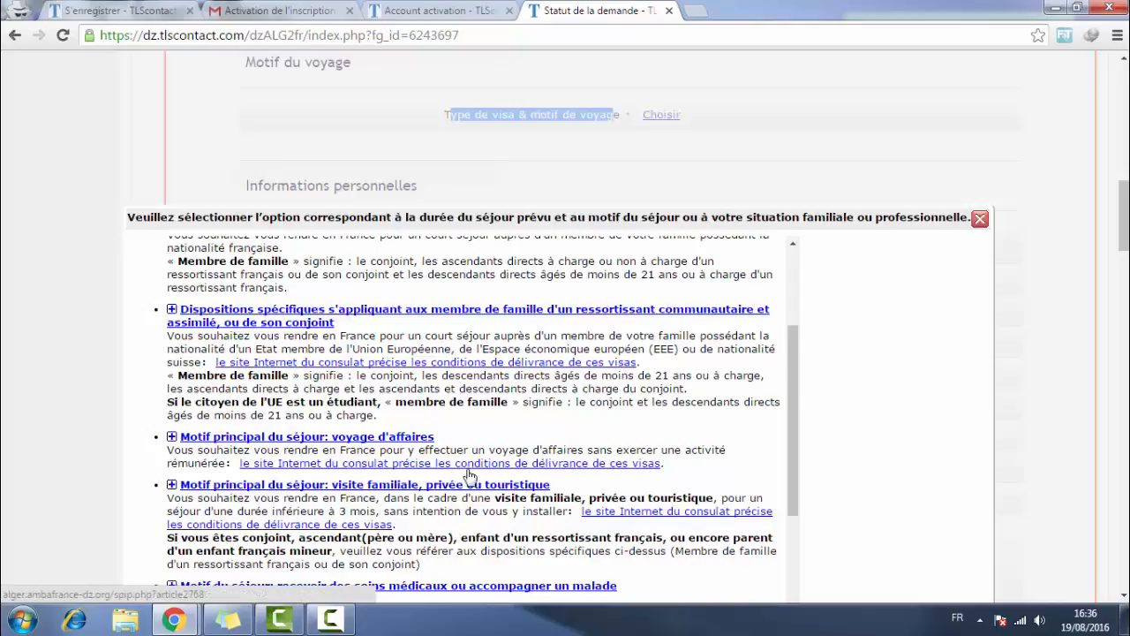
scroll(437, 488, "down", 5)
scroll(388, 450, "up", 1)
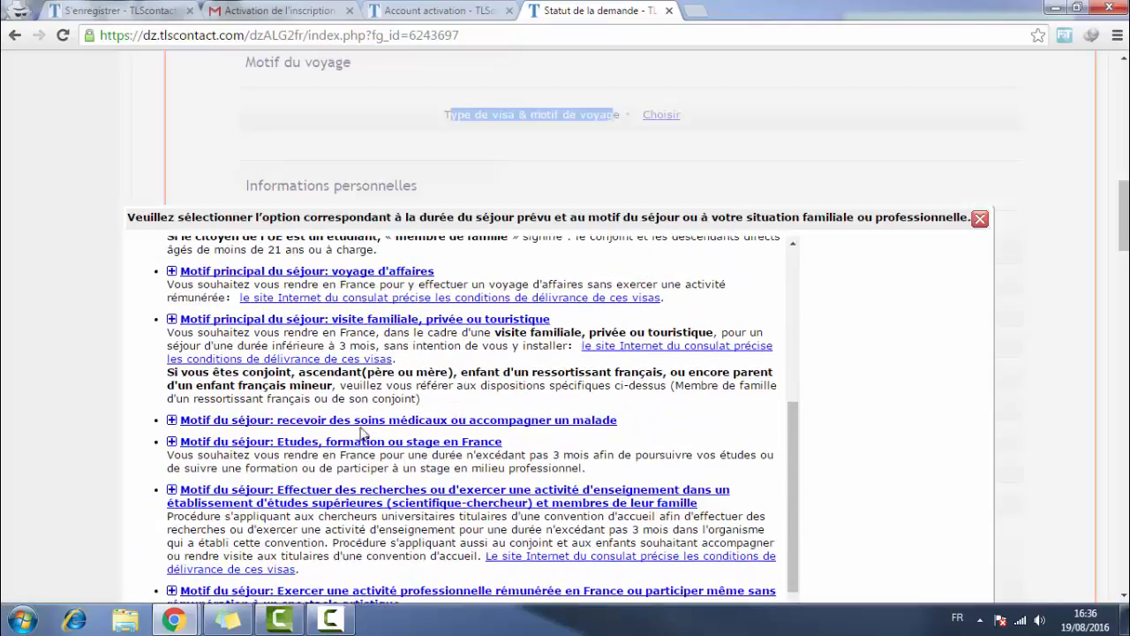
scroll(360, 433, "up", 2)
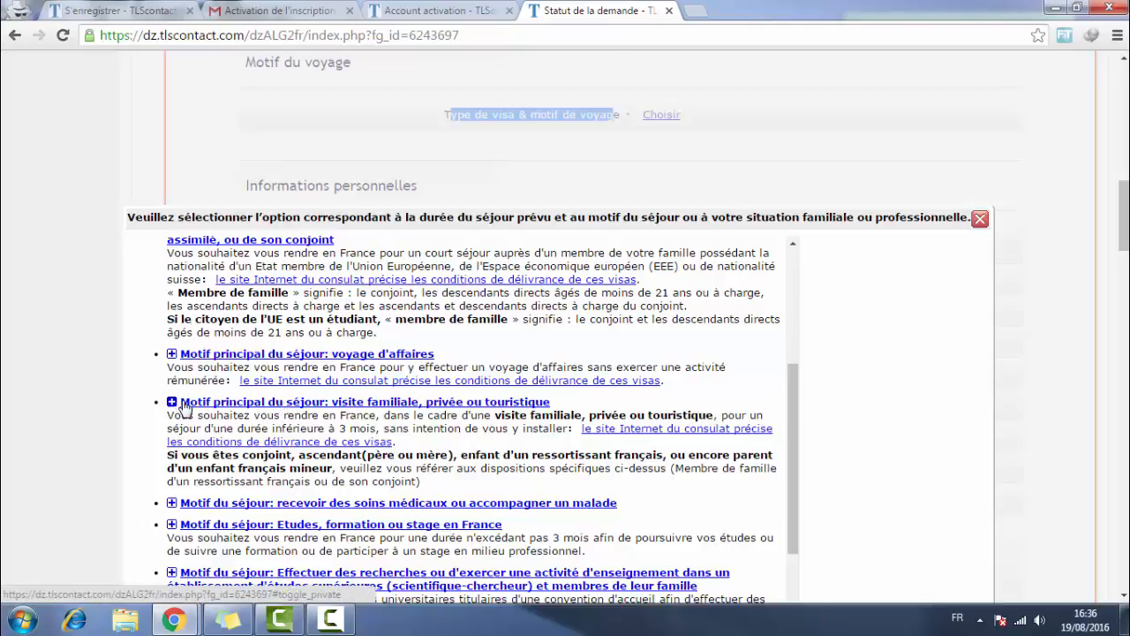
left_click_drag(187, 404, 331, 412)
- Expand the family, private or tourist visit motif and pick its visit option
left_click(413, 403)
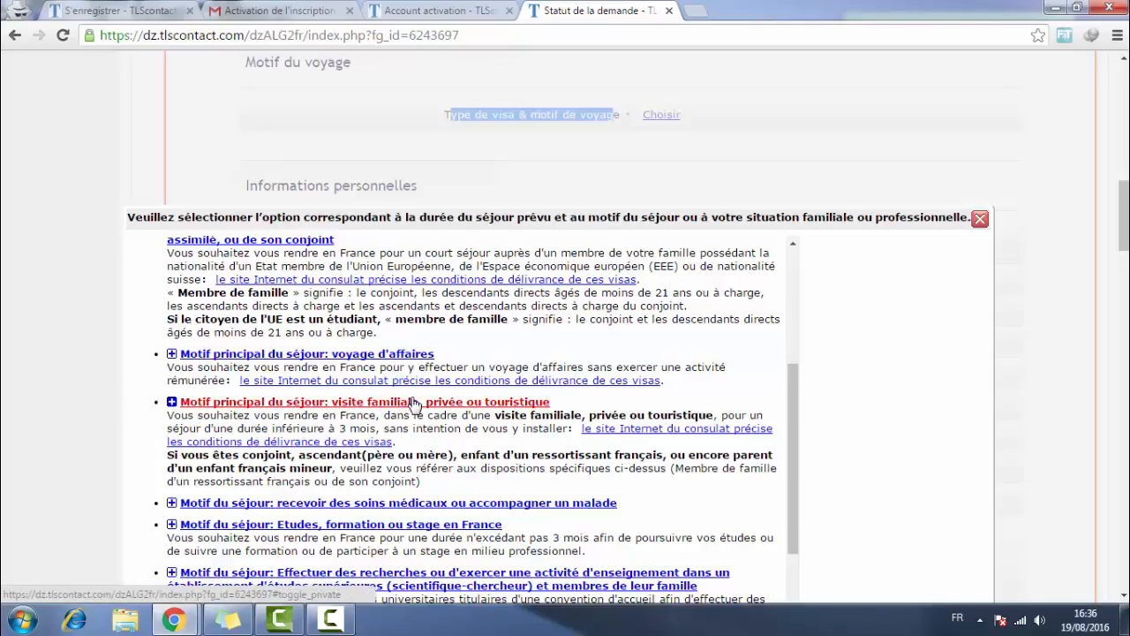
scroll(364, 411, "down", 1)
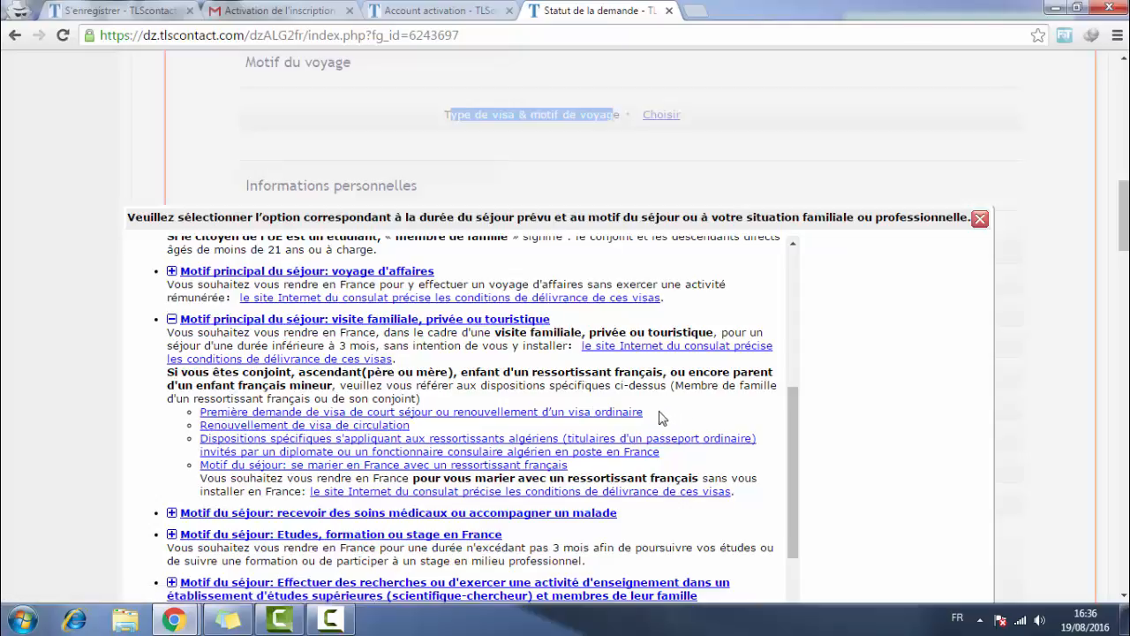
left_click_drag(664, 415, 201, 413)
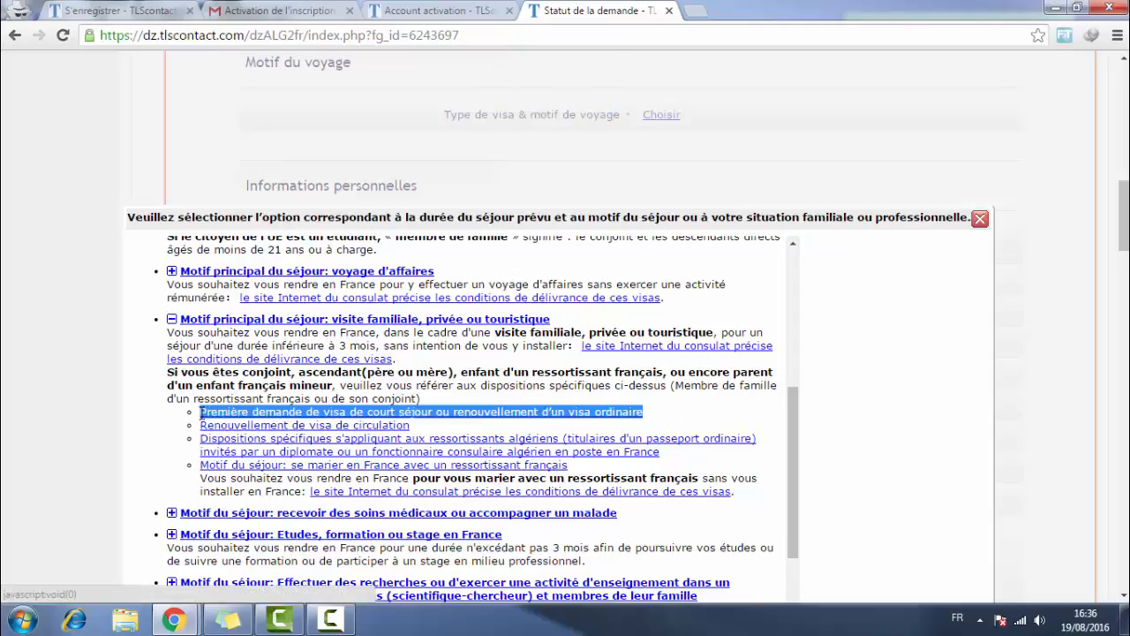
left_click(422, 431)
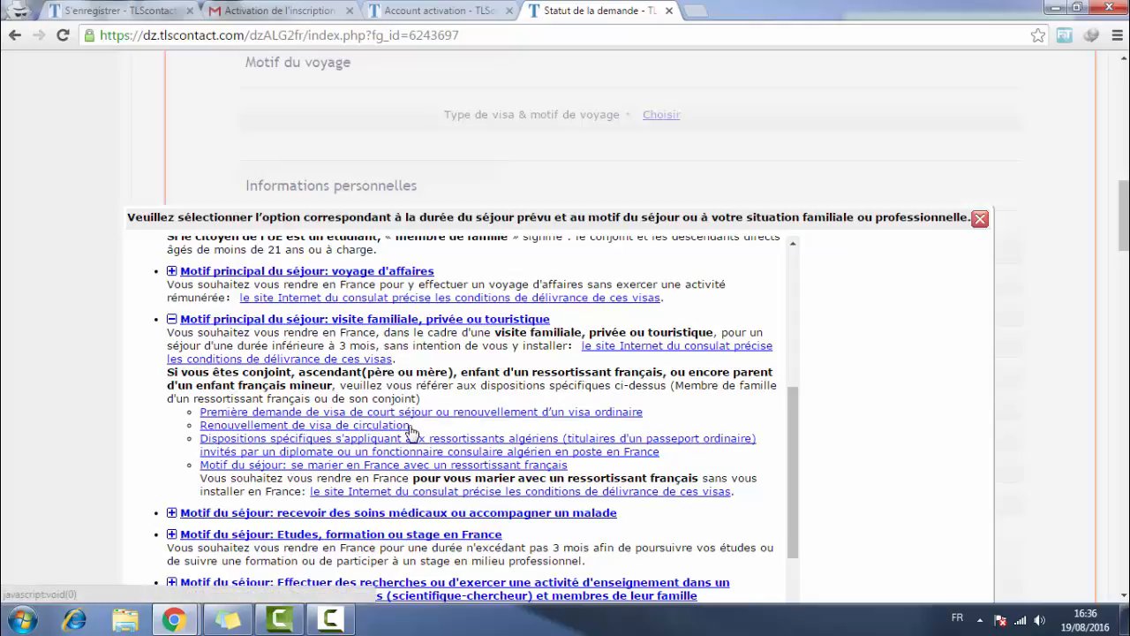
left_click(375, 427)
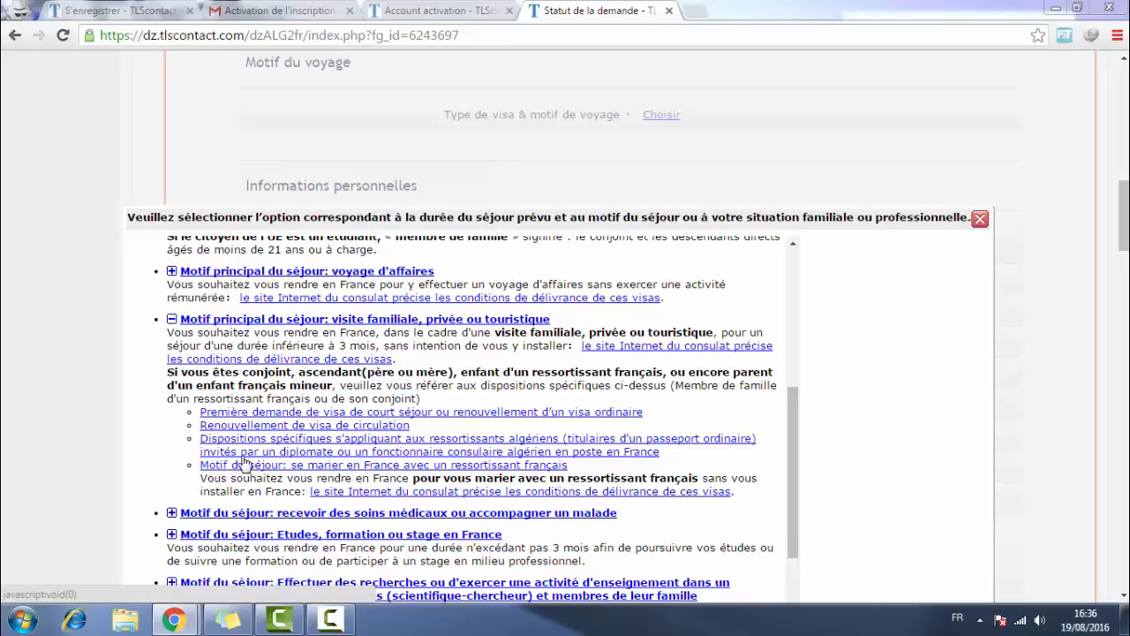
left_click(287, 412)
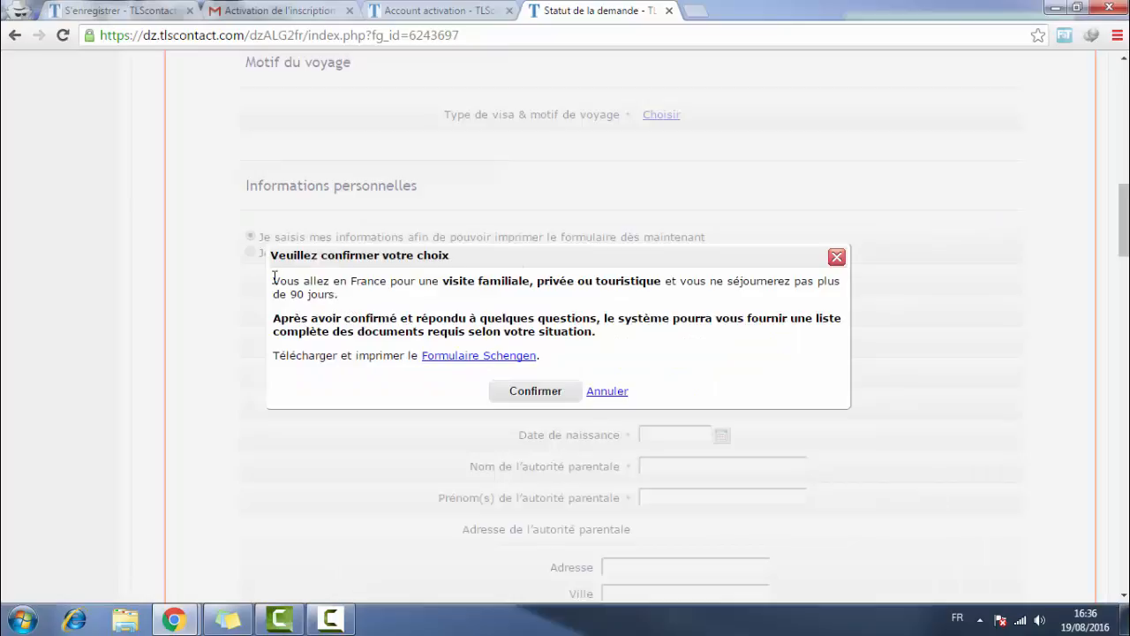
- Confirm the private, family, friendly or tourist visit choice, then go to the Nom field
left_click_drag(274, 279, 389, 297)
left_click(446, 296)
left_click(535, 390)
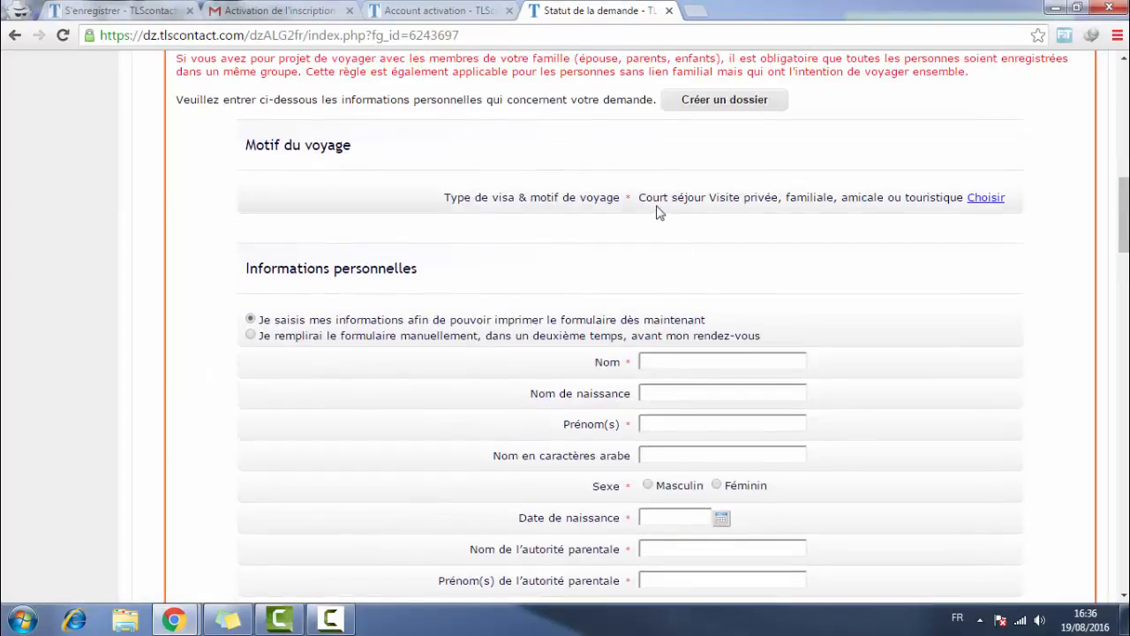
left_click_drag(641, 198, 964, 198)
left_click(596, 344)
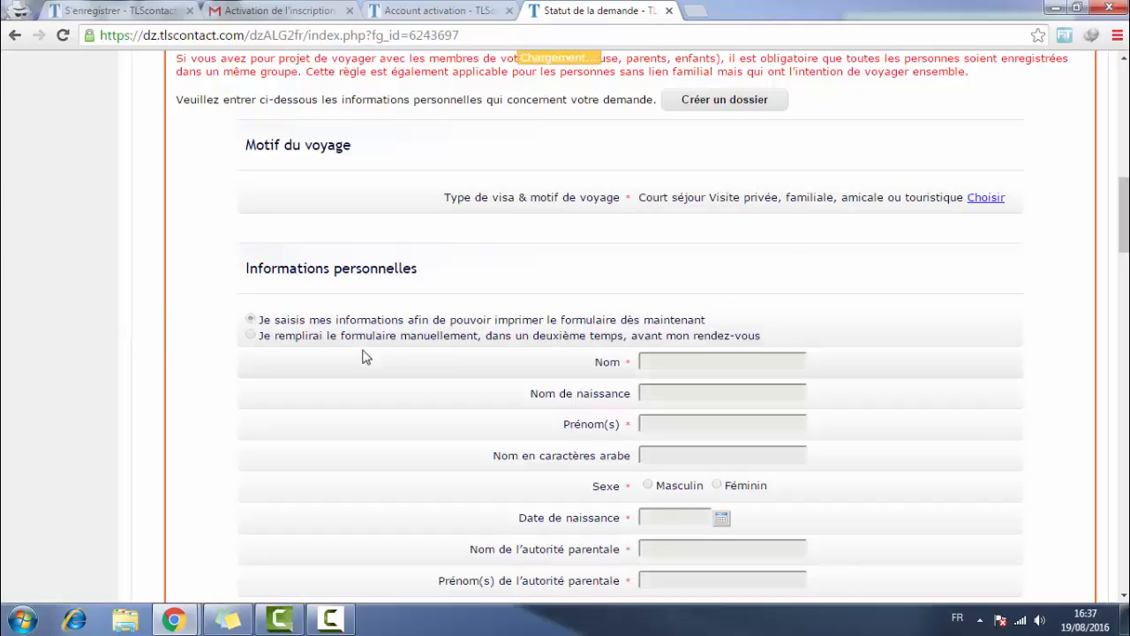
left_click(677, 361)
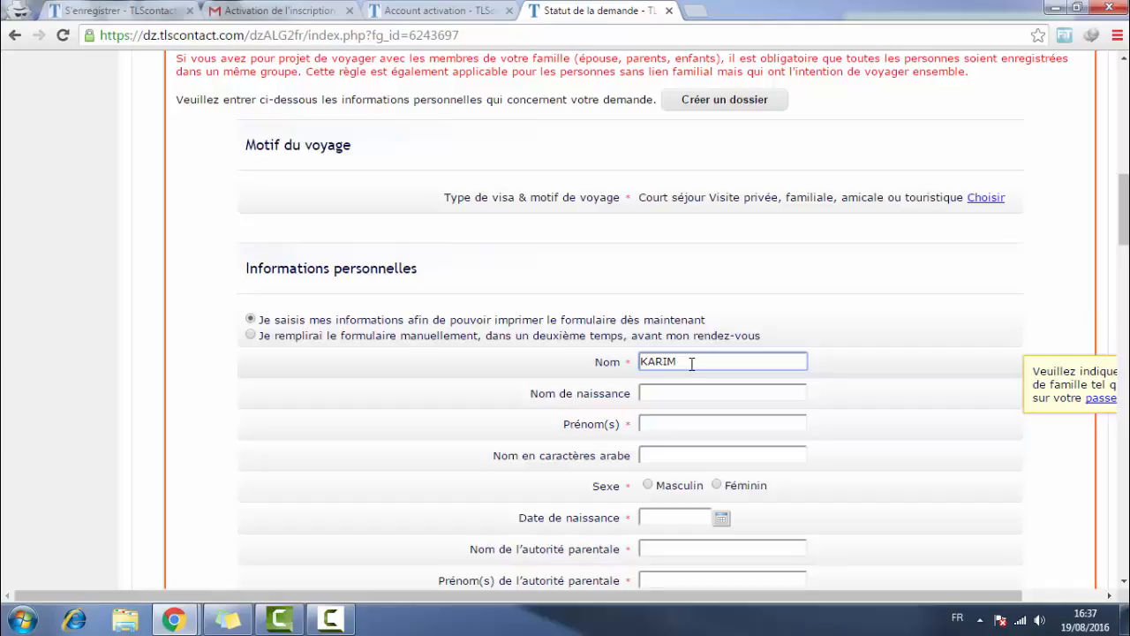
- Enter the applicant's first name in Prénom(s) and set Sexe to Masculin
left_click(661, 394)
left_click(667, 415)
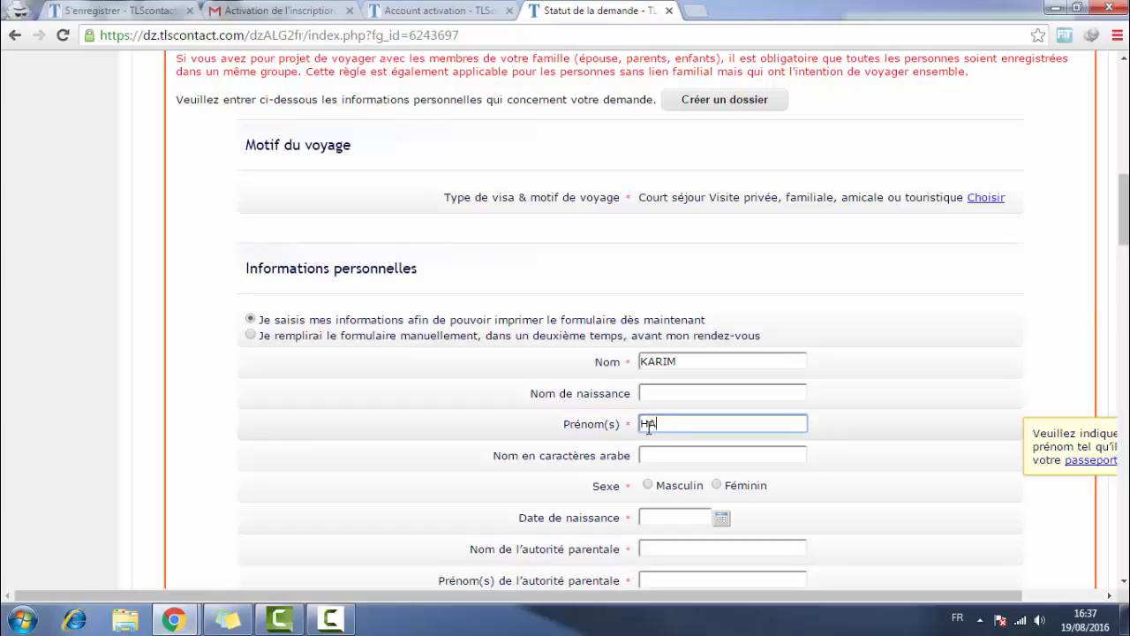
type("HAMZA")
key("Tab")
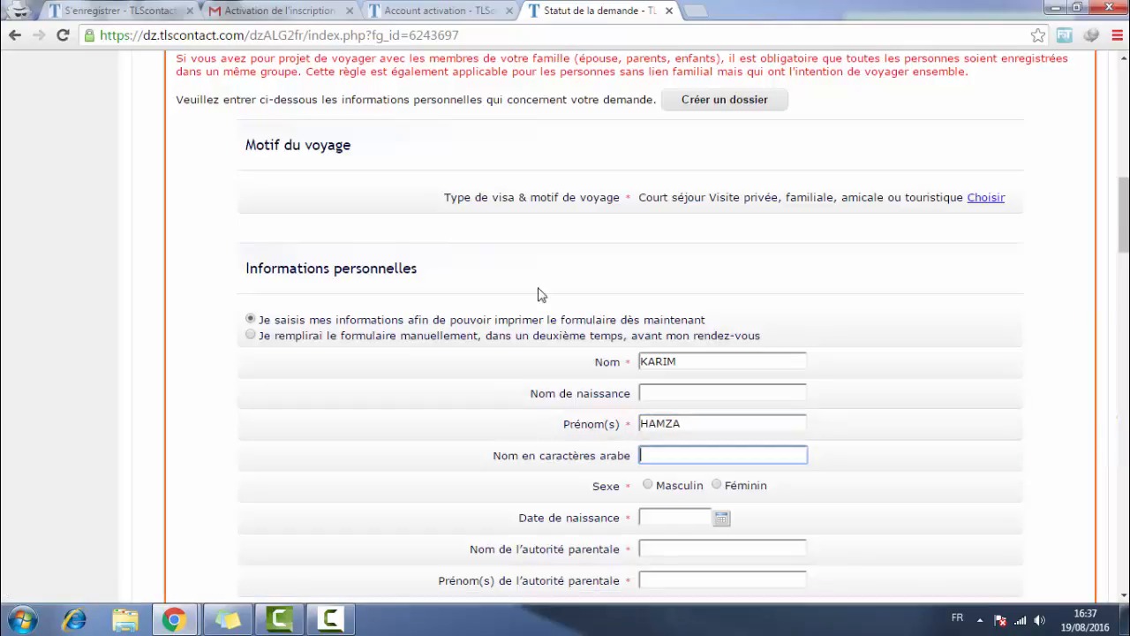
scroll(537, 292, "down", 1)
scroll(669, 363, "down", 1)
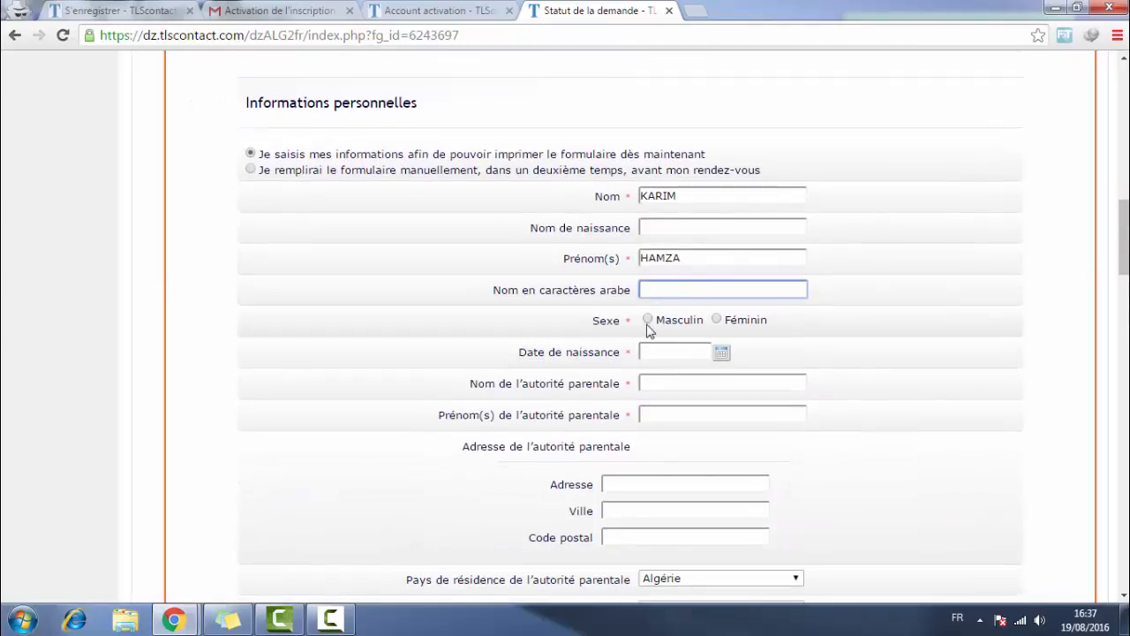
left_click(647, 321)
left_click_drag(592, 323, 626, 326)
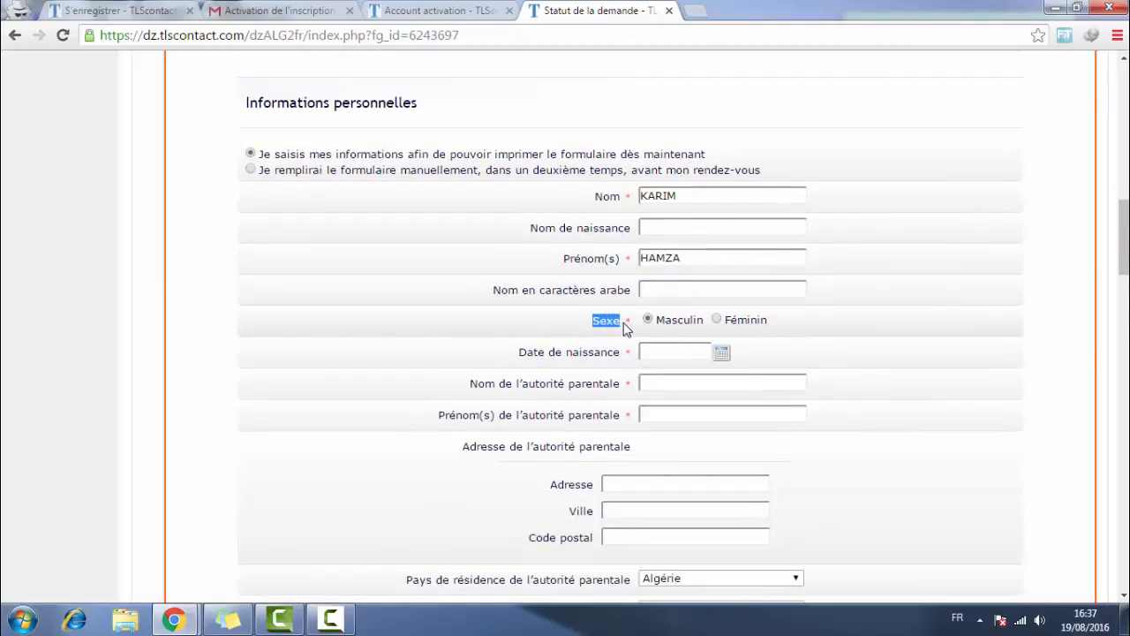
left_click(651, 327)
left_click(721, 352)
left_click(773, 369)
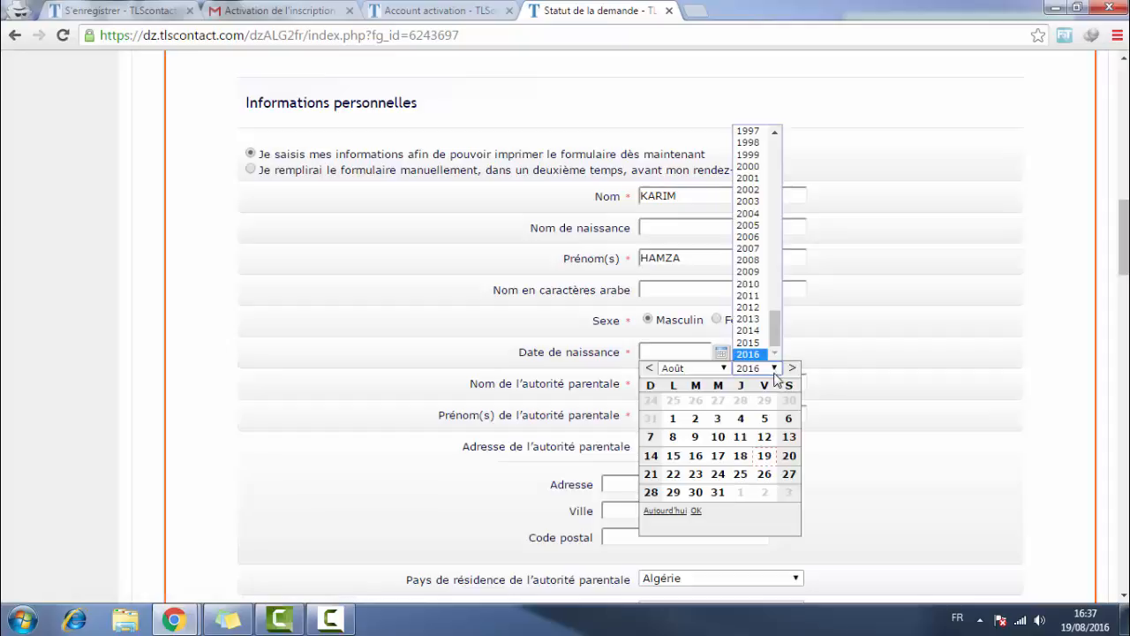
scroll(774, 326, "up", 7)
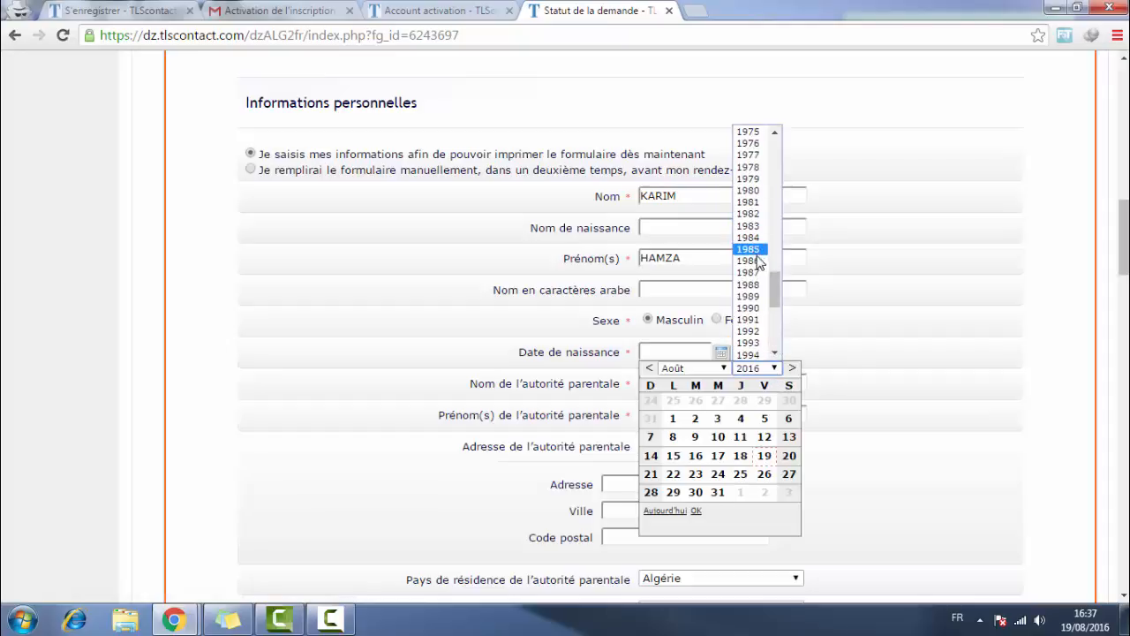
left_click(751, 272)
left_click(692, 367)
left_click(684, 469)
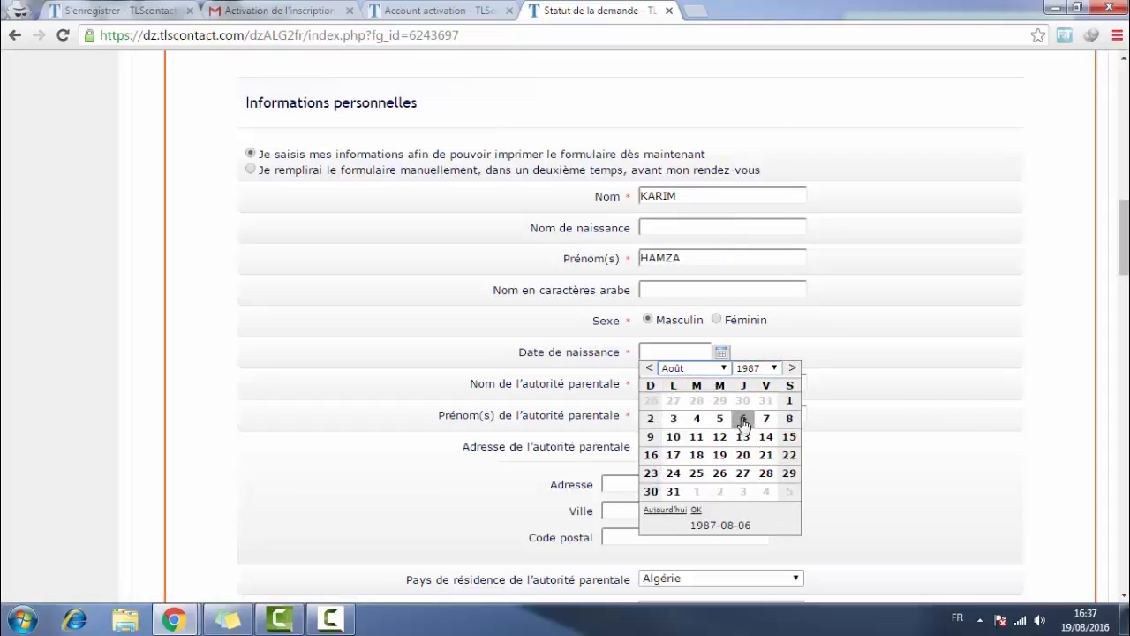
left_click(743, 421)
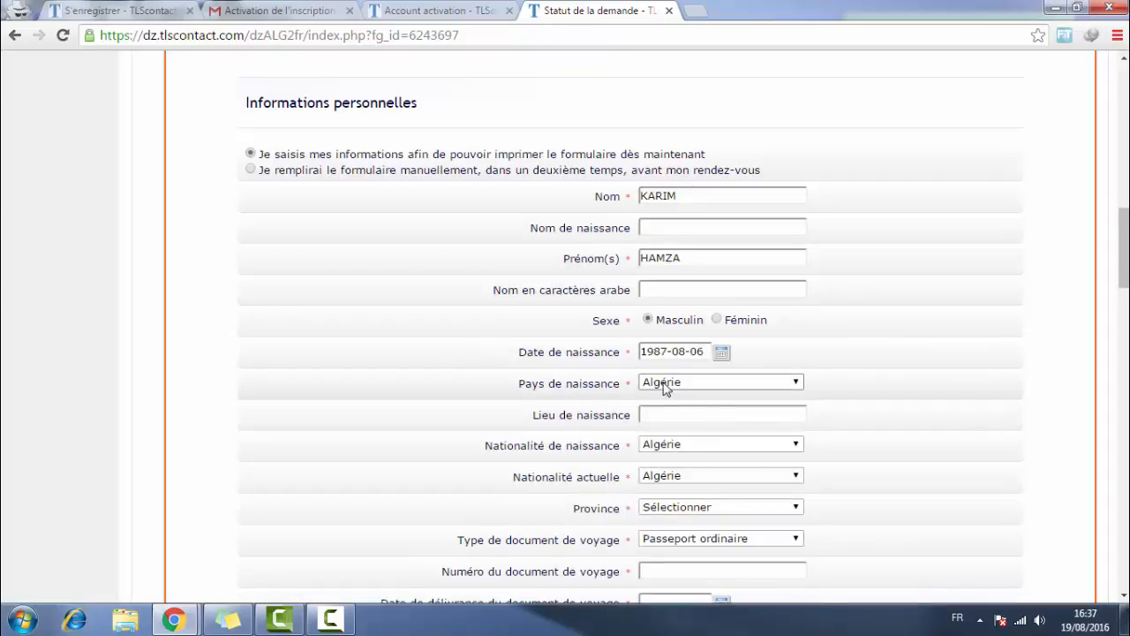
- Fill the place of birth as ALGER and keep Algérie as nationality at birth
left_click(673, 413)
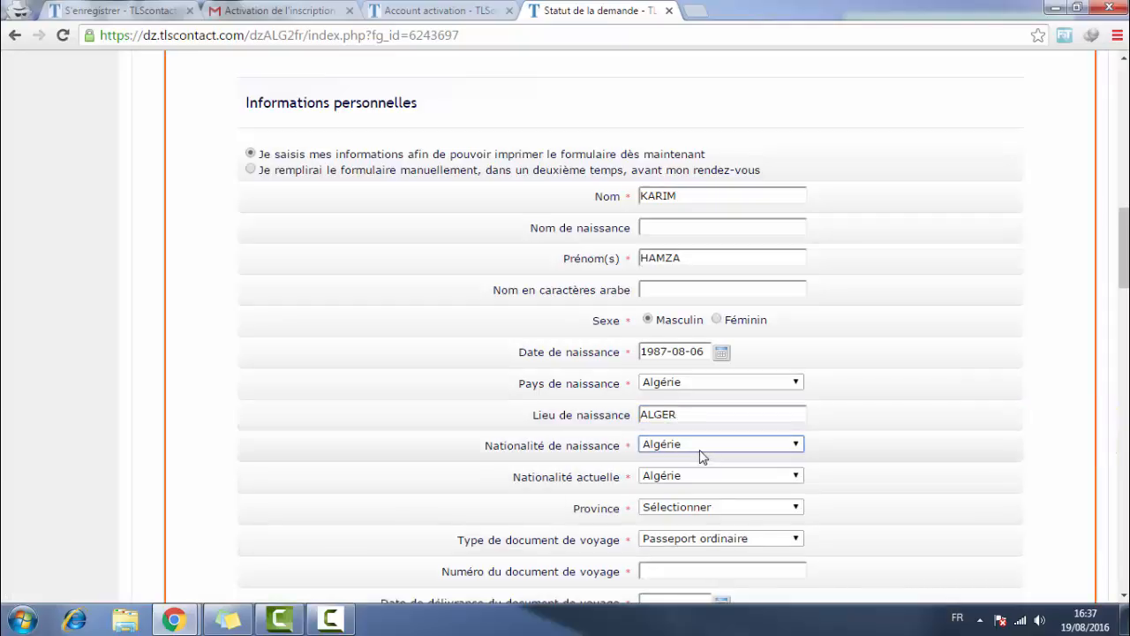
left_click(701, 451)
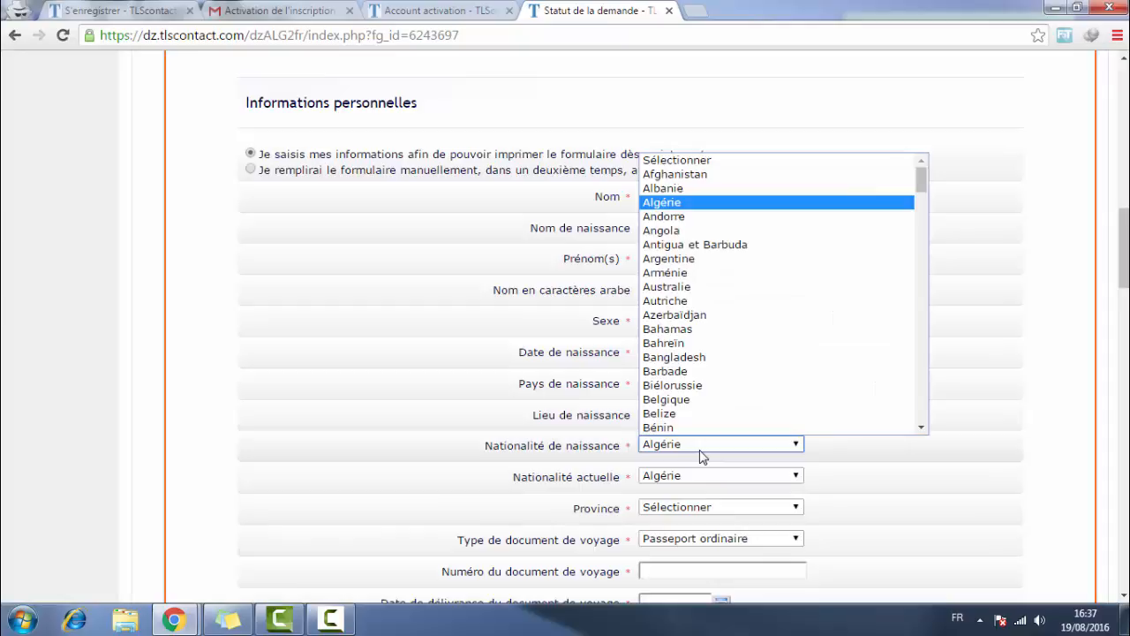
left_click(701, 450)
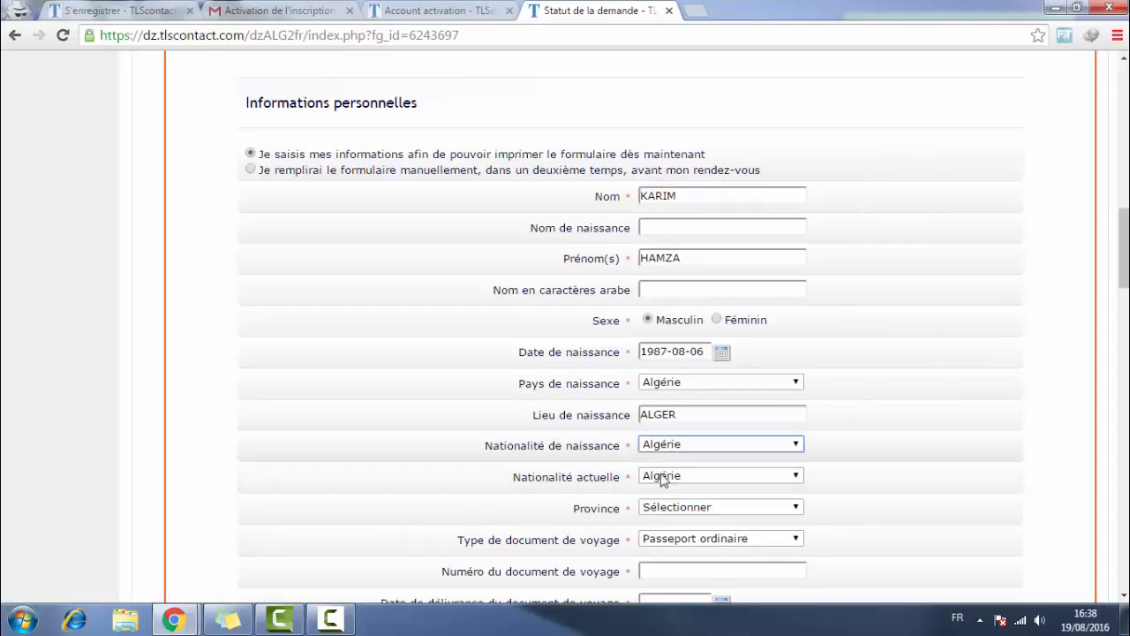
left_click_drag(507, 476, 629, 478)
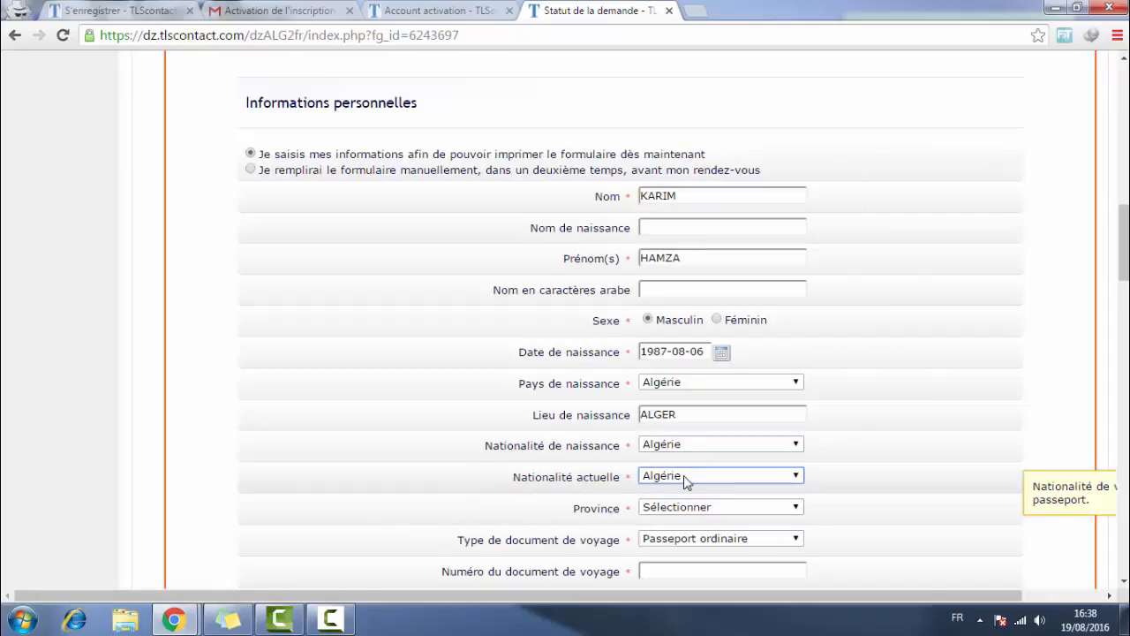
- Choose Alger as the province
scroll(618, 414, "down", 3)
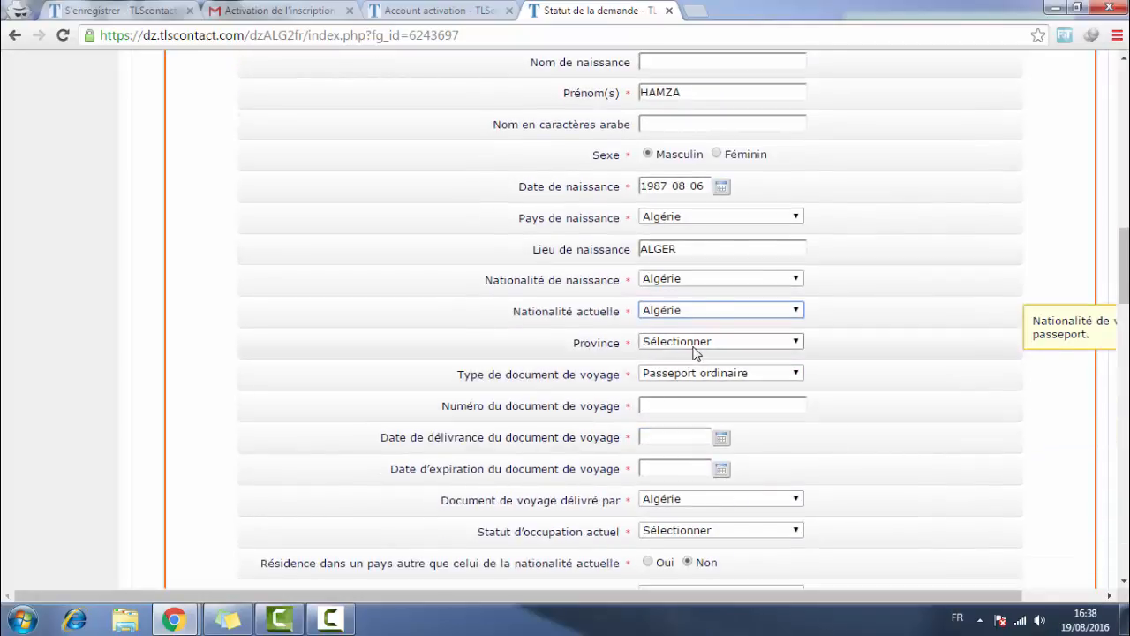
left_click(694, 353)
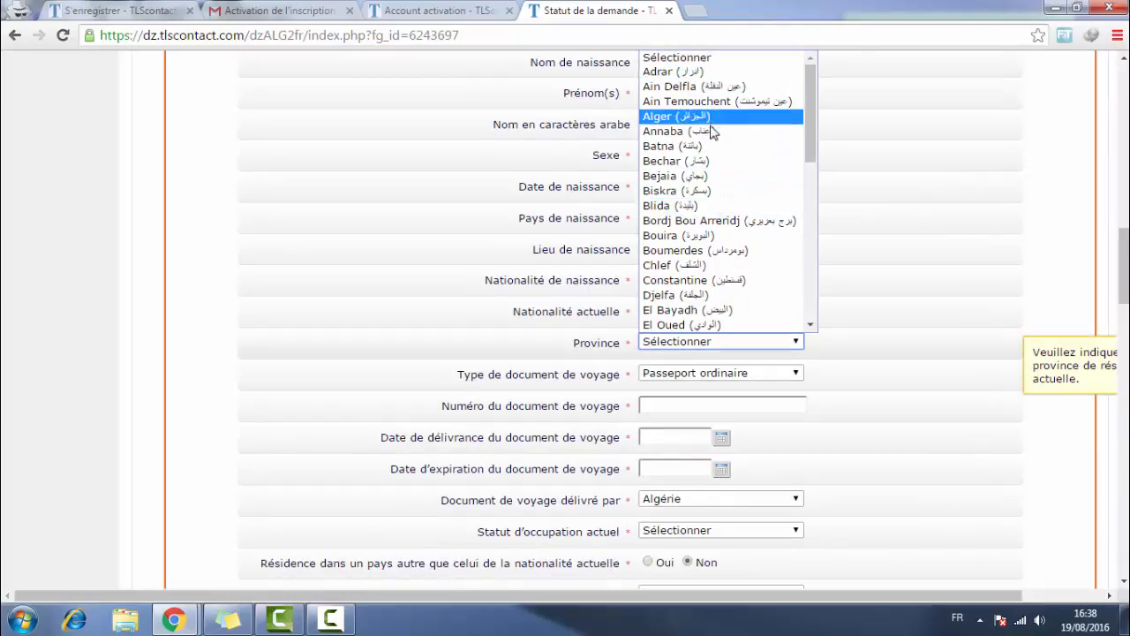
left_click(697, 116)
- Keep Passeport ordinaire as the travel document type and begin entering the document number
scroll(690, 300, "down", 1)
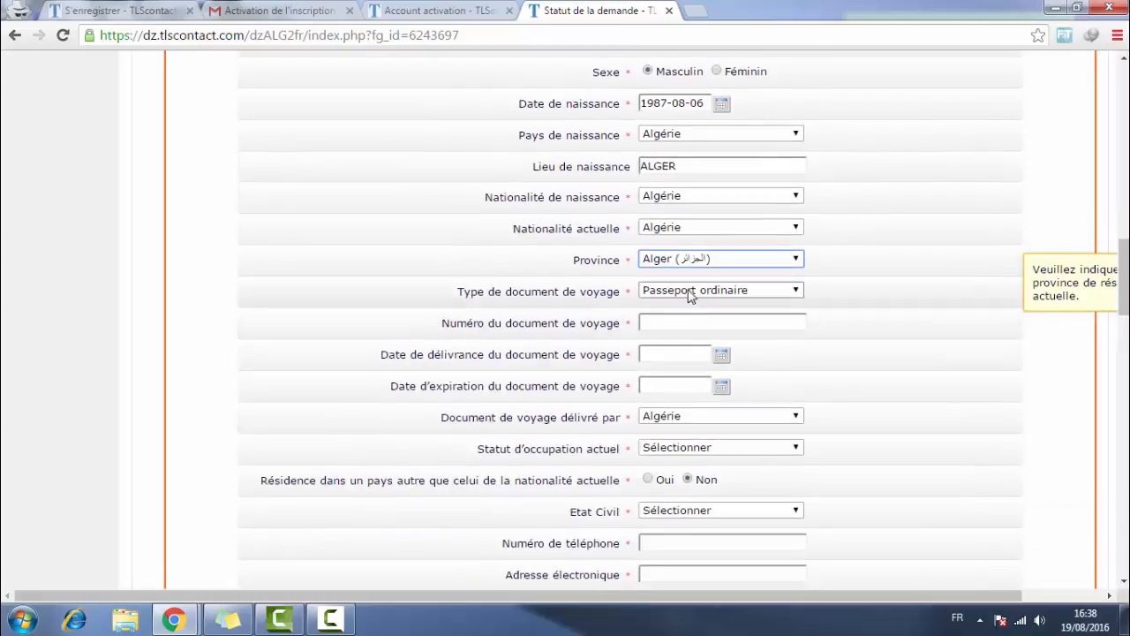
left_click(680, 300)
left_click(690, 305)
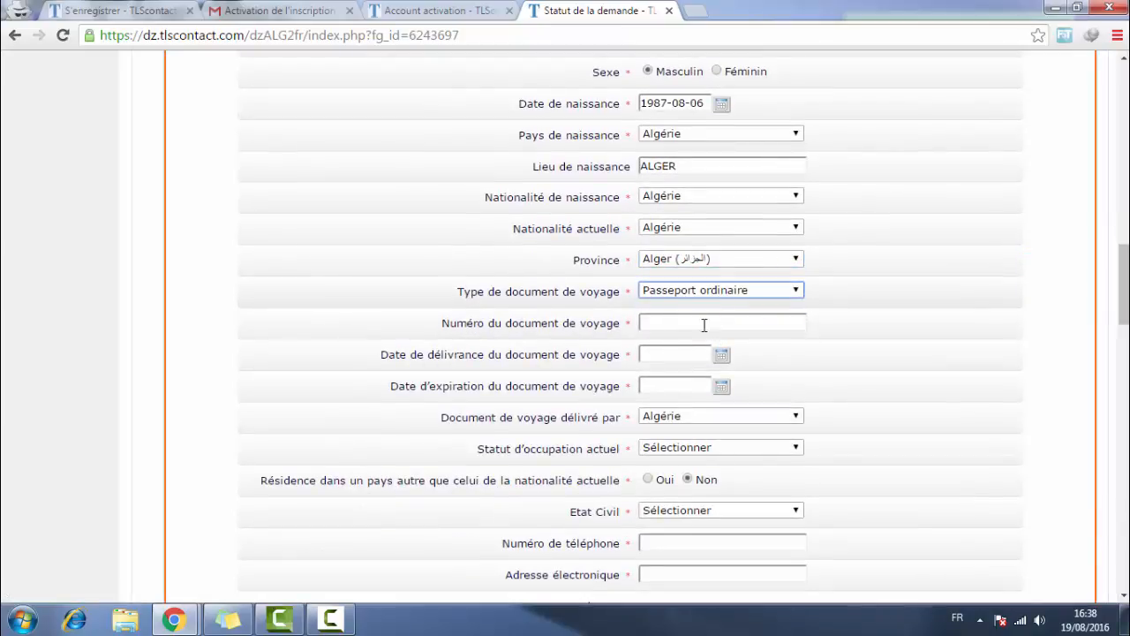
left_click(722, 293)
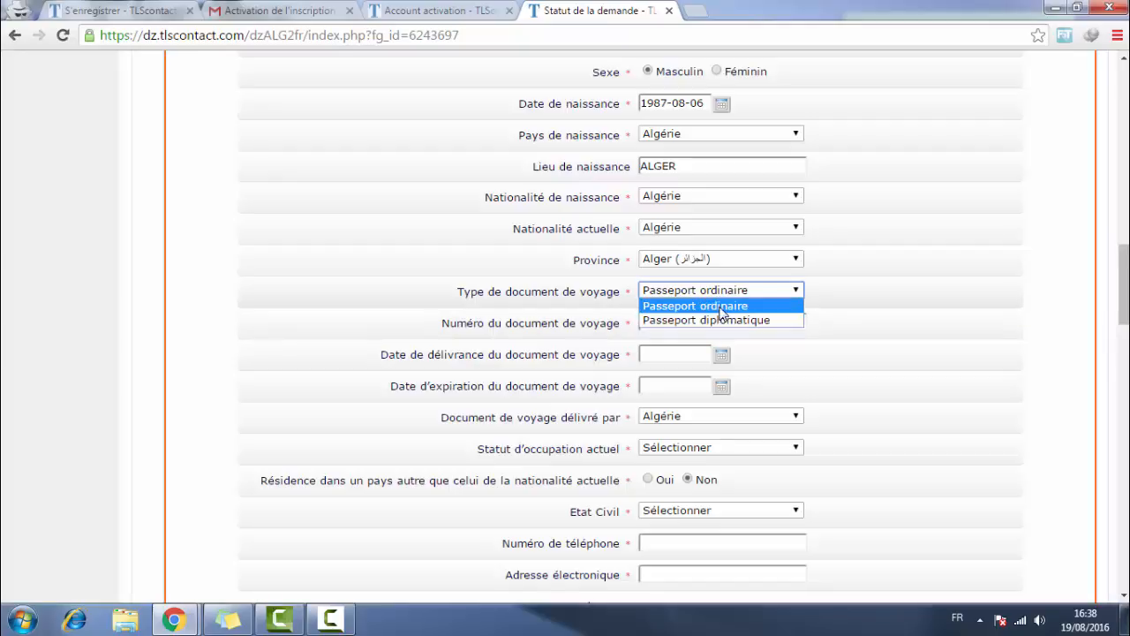
left_click(721, 307)
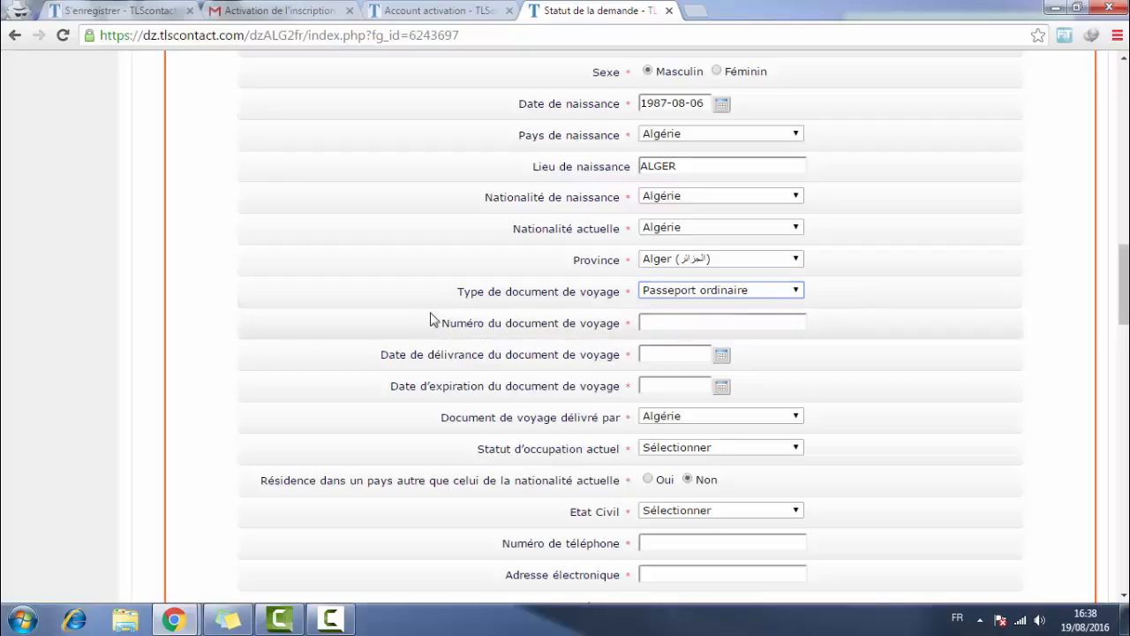
left_click_drag(429, 320, 618, 323)
left_click(507, 323)
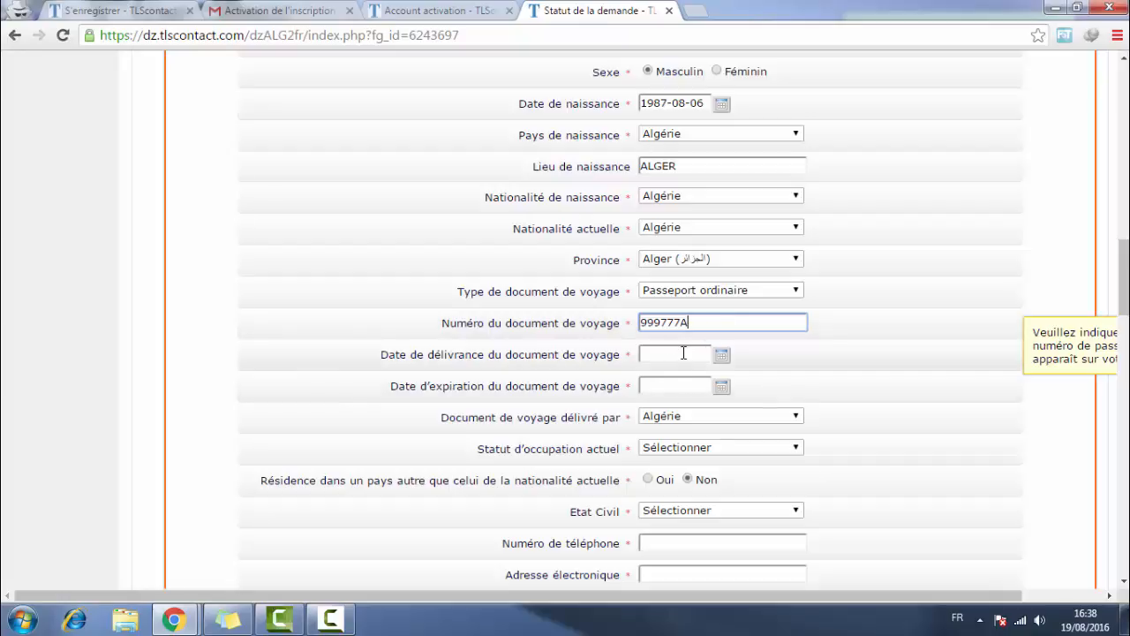
- Set the passport issue date to 2016-08-10 with the date picker
left_click(681, 354)
left_click(722, 354)
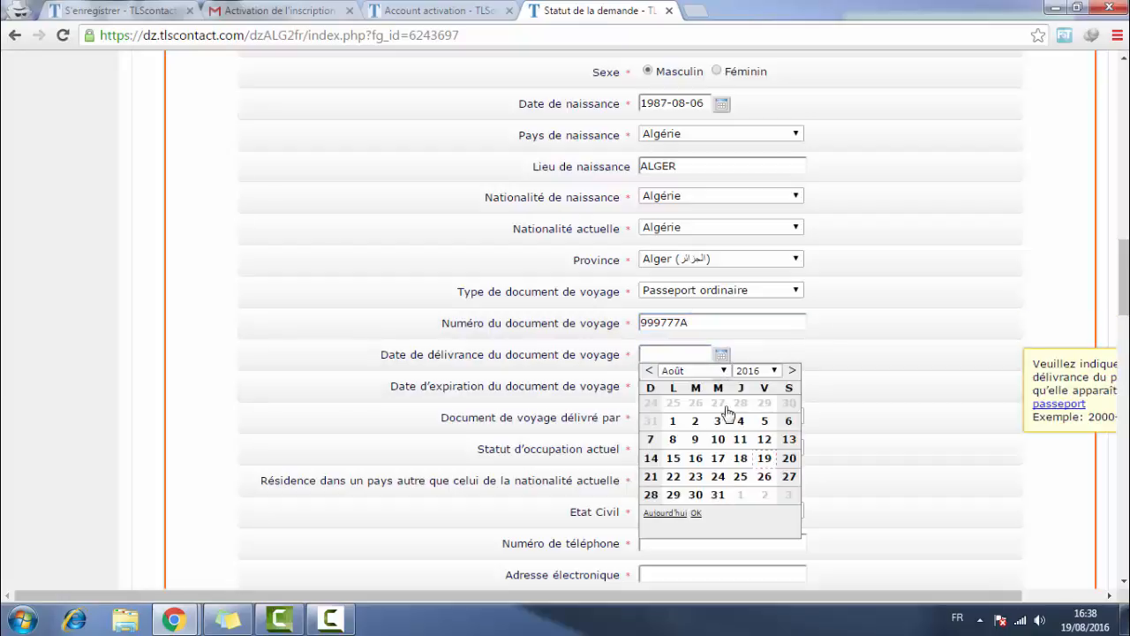
left_click(722, 356)
left_click(755, 370)
left_click(756, 490)
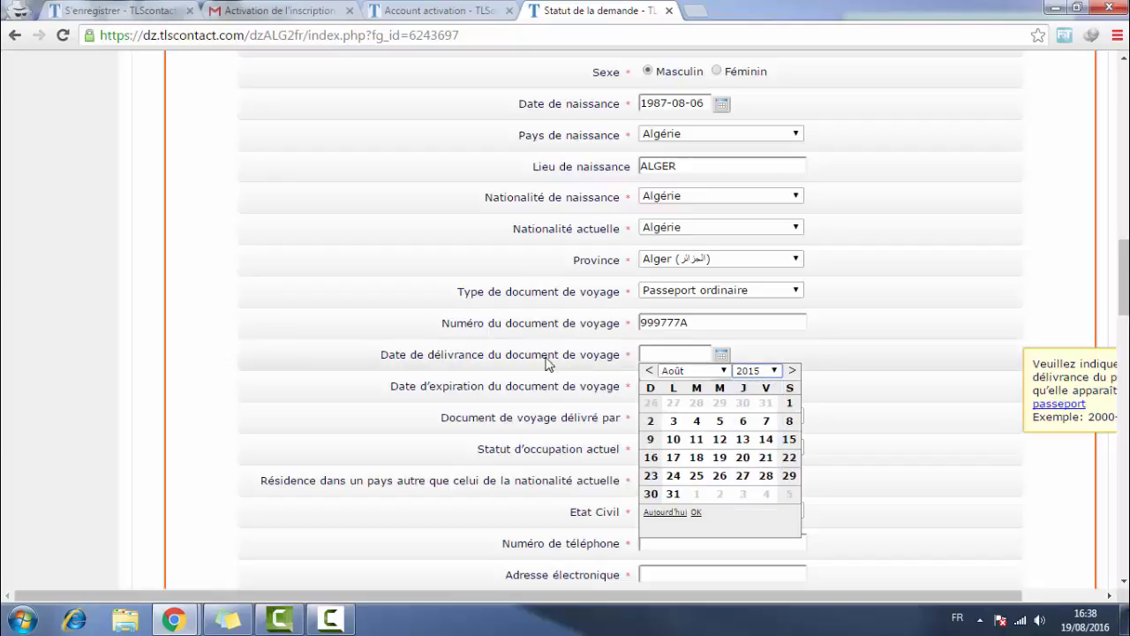
left_click_drag(550, 357, 620, 343)
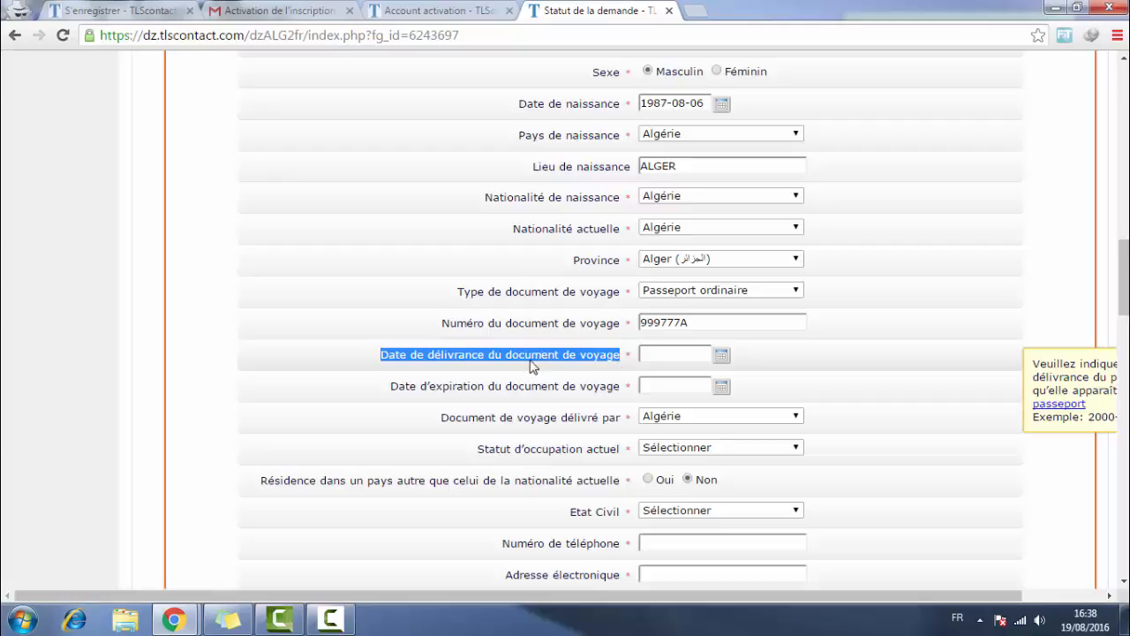
left_click(723, 356)
left_click(717, 440)
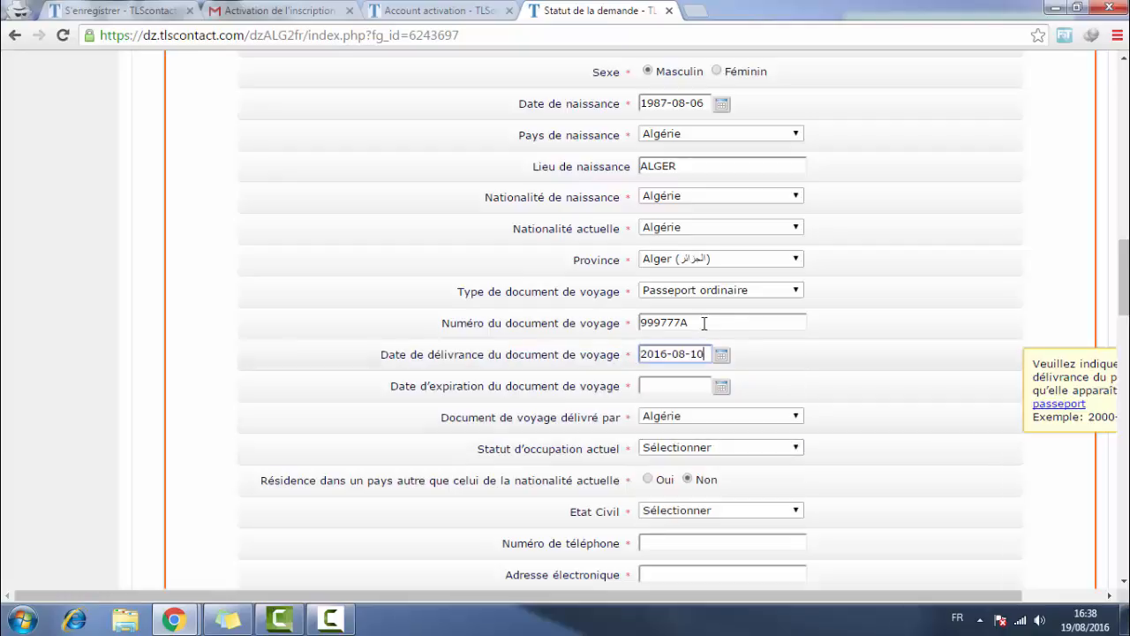
- Set the passport expiry date to 2016-08-18 with the date picker
left_click(720, 381)
left_click(738, 491)
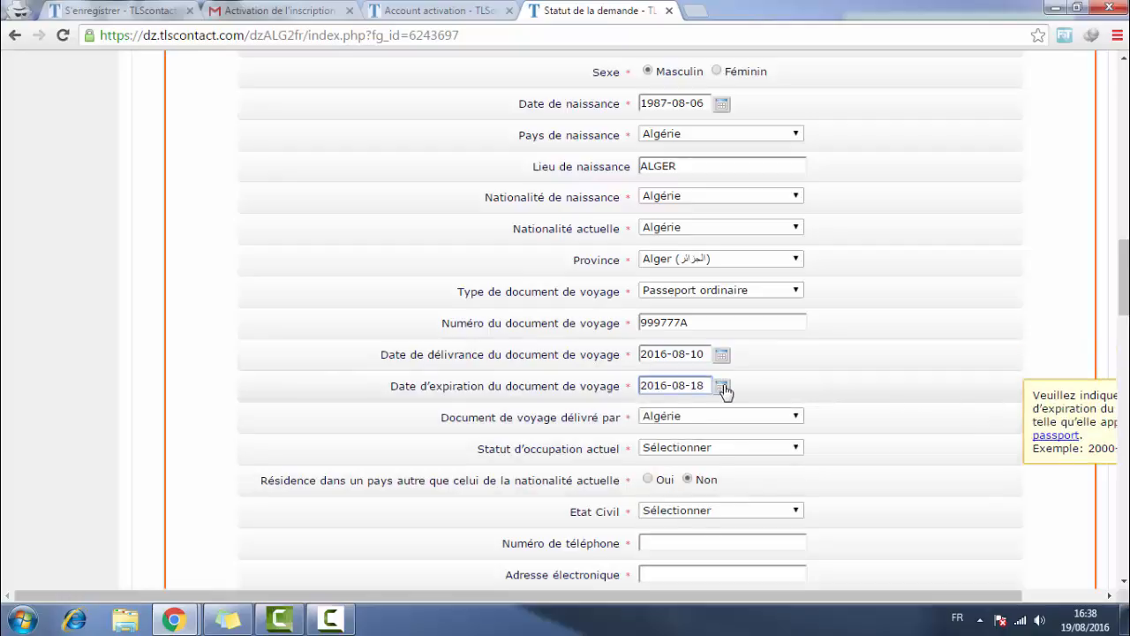
left_click(724, 391)
left_click(757, 402)
left_click(764, 528)
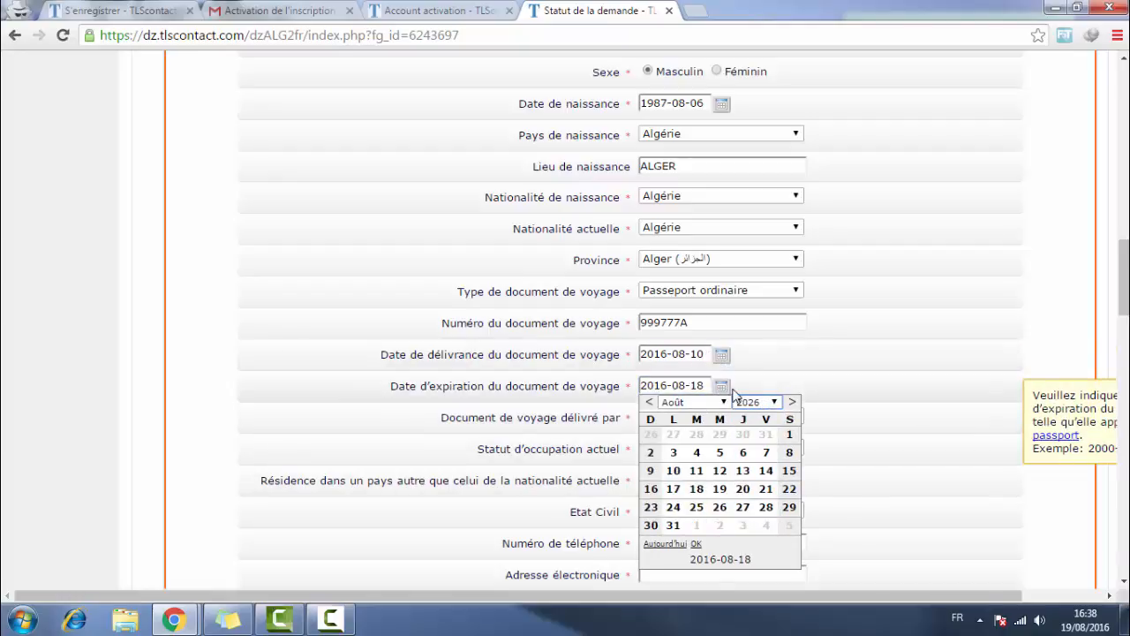
left_click(821, 393)
scroll(819, 396, "down", 1)
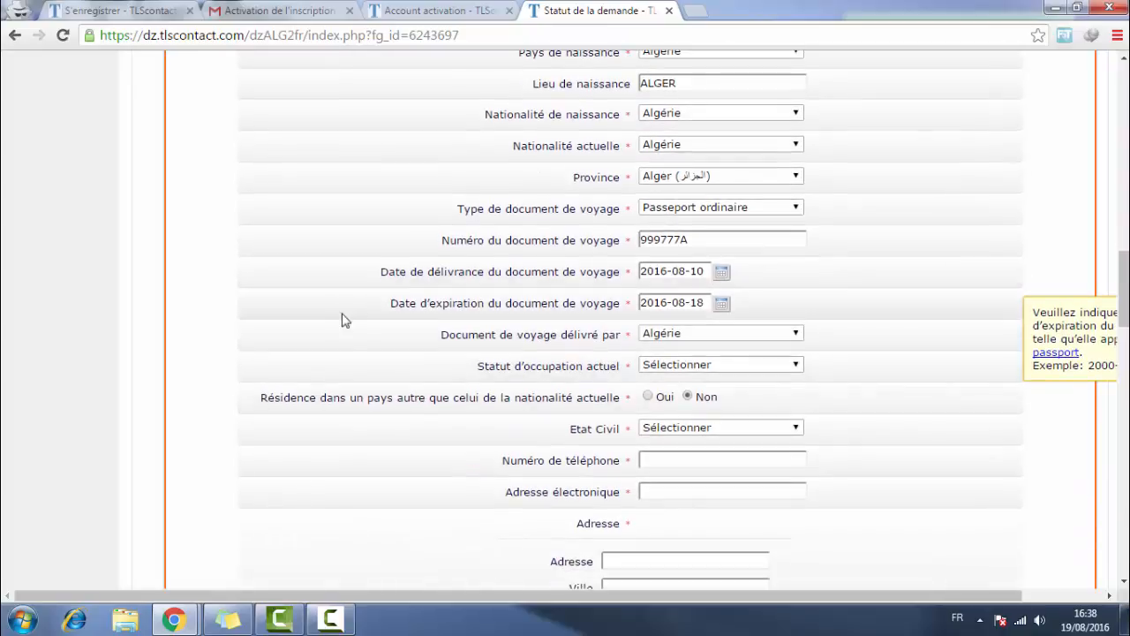
left_click_drag(391, 303, 625, 311)
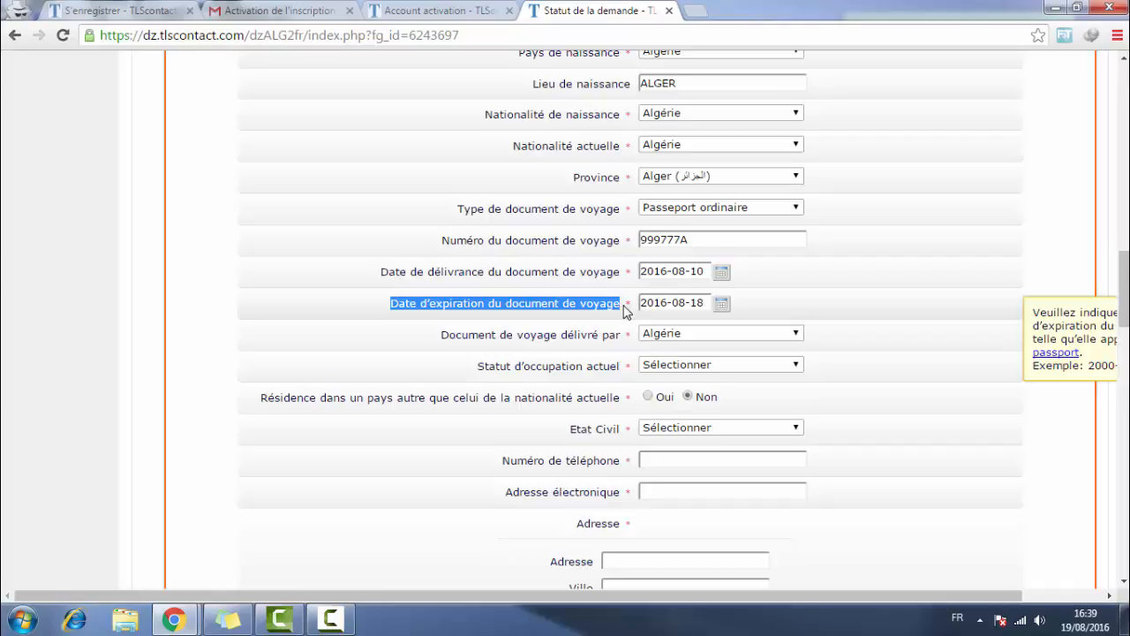
- Confirm Algérie as the country that issued the travel document
left_click(682, 332)
left_click(684, 334)
left_click_drag(599, 347, 621, 337)
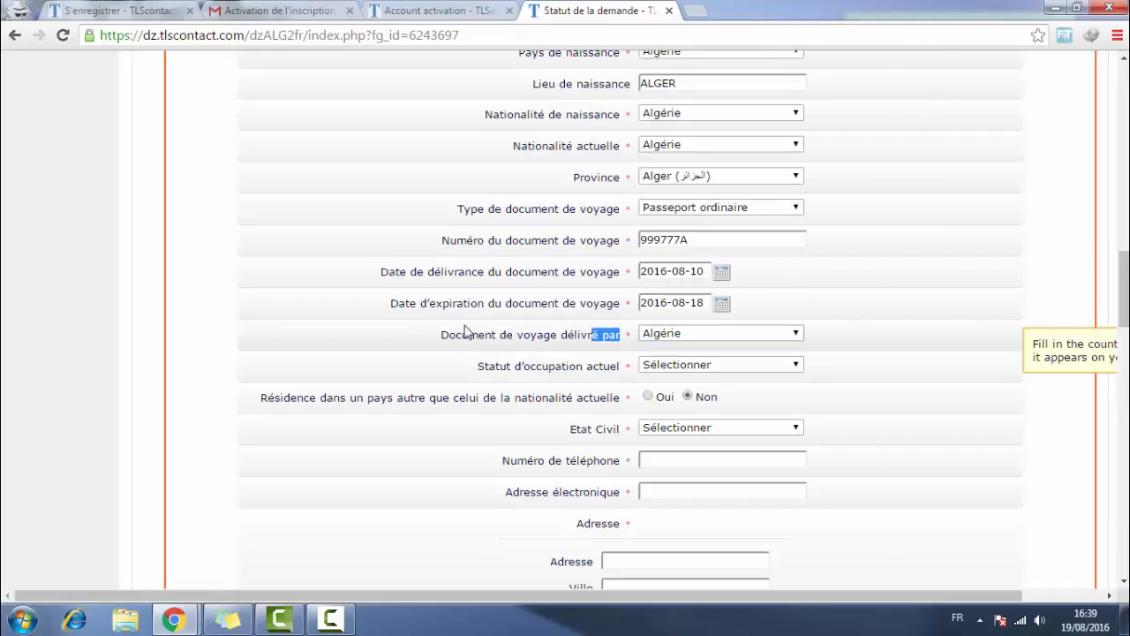
left_click(628, 332)
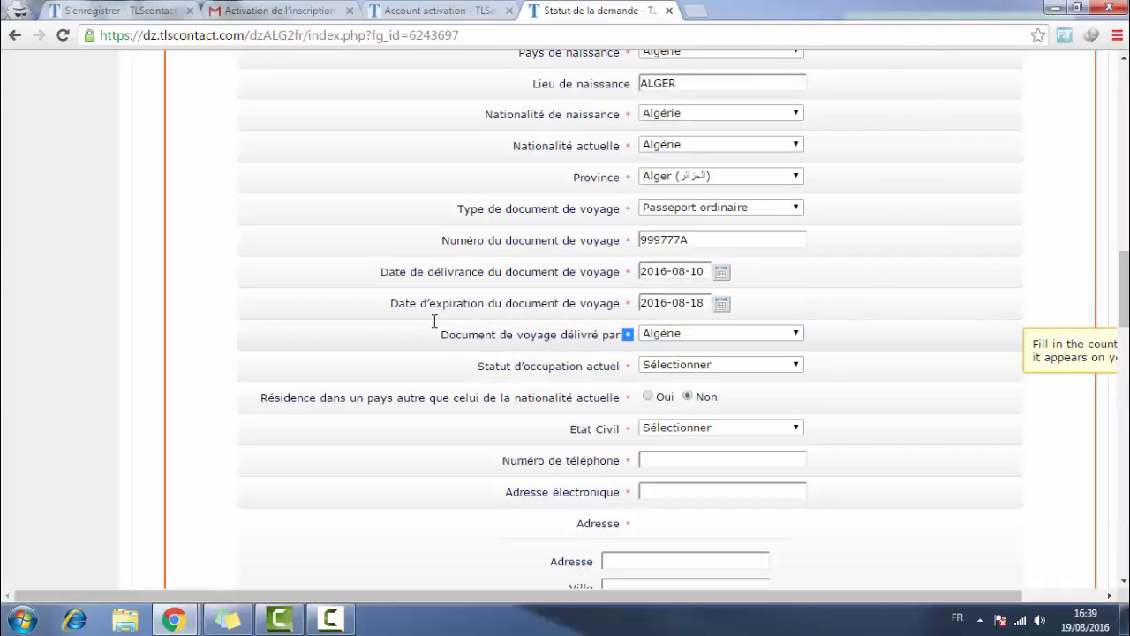
- Look over the occupation status list and keep Algérie as the issuing country
left_click(677, 366)
left_click(677, 367)
left_click(666, 333)
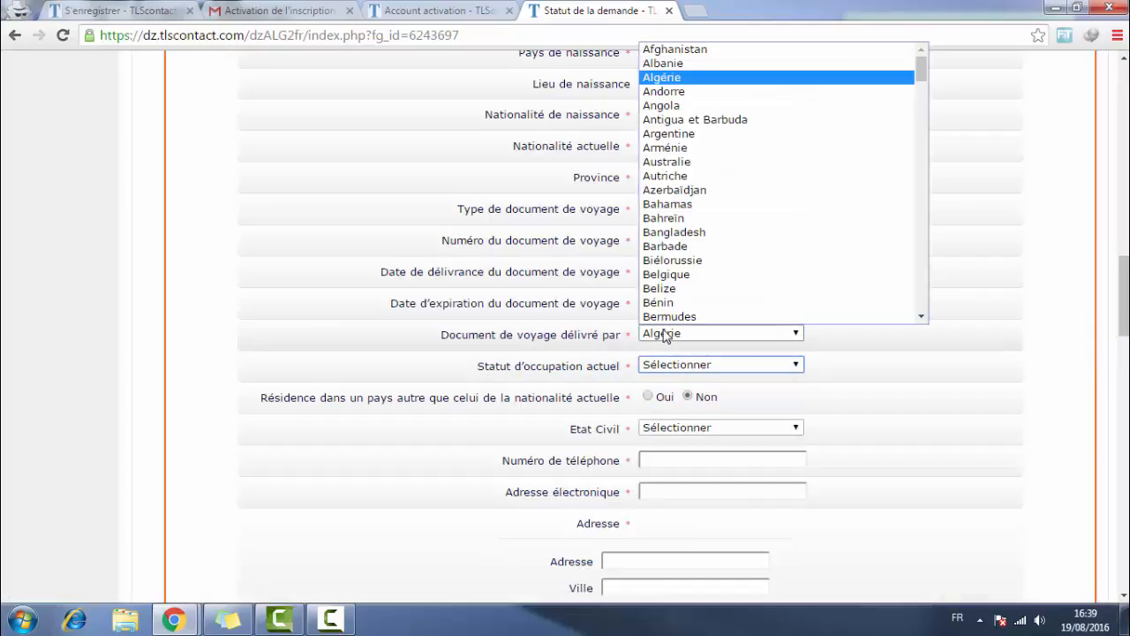
left_click(667, 336)
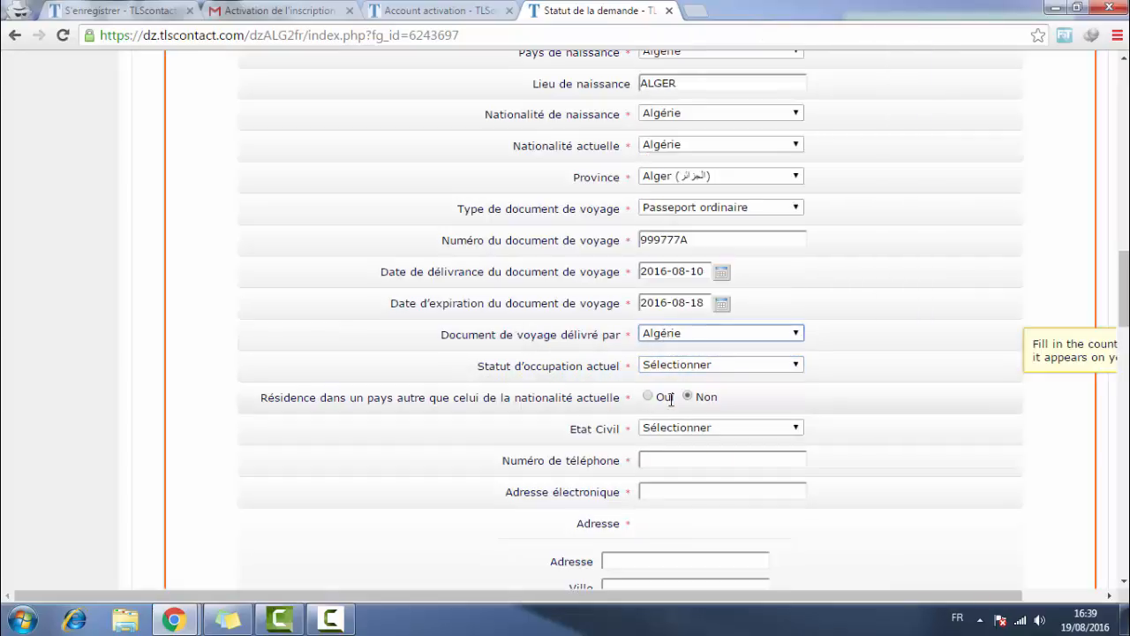
left_click(684, 367)
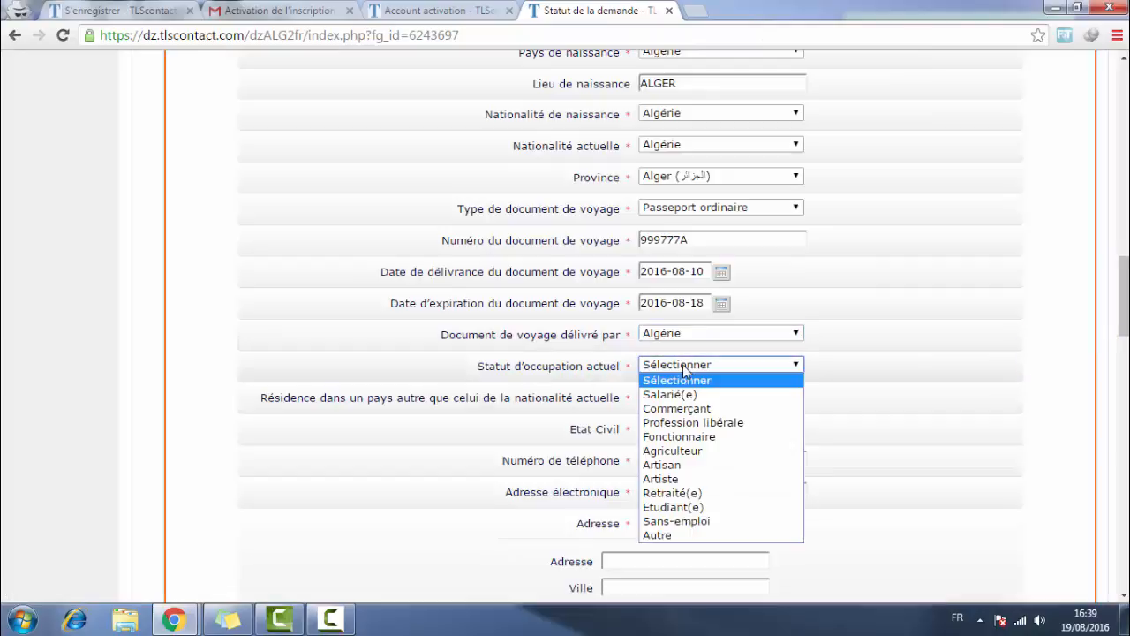
left_click(521, 366)
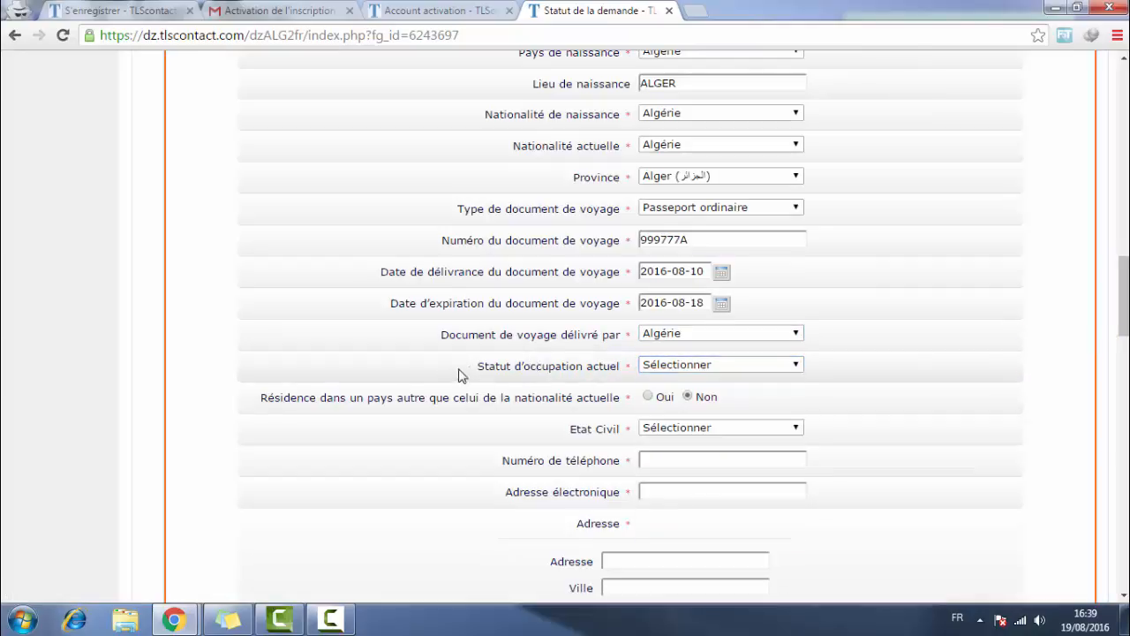
left_click_drag(465, 369, 618, 371)
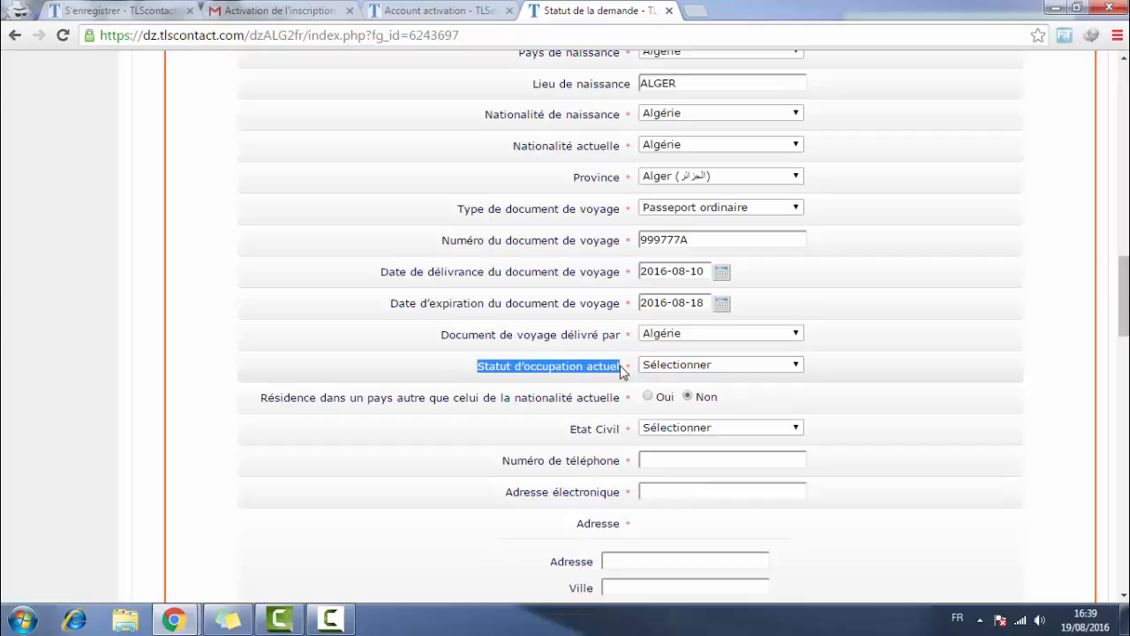
left_click(612, 371)
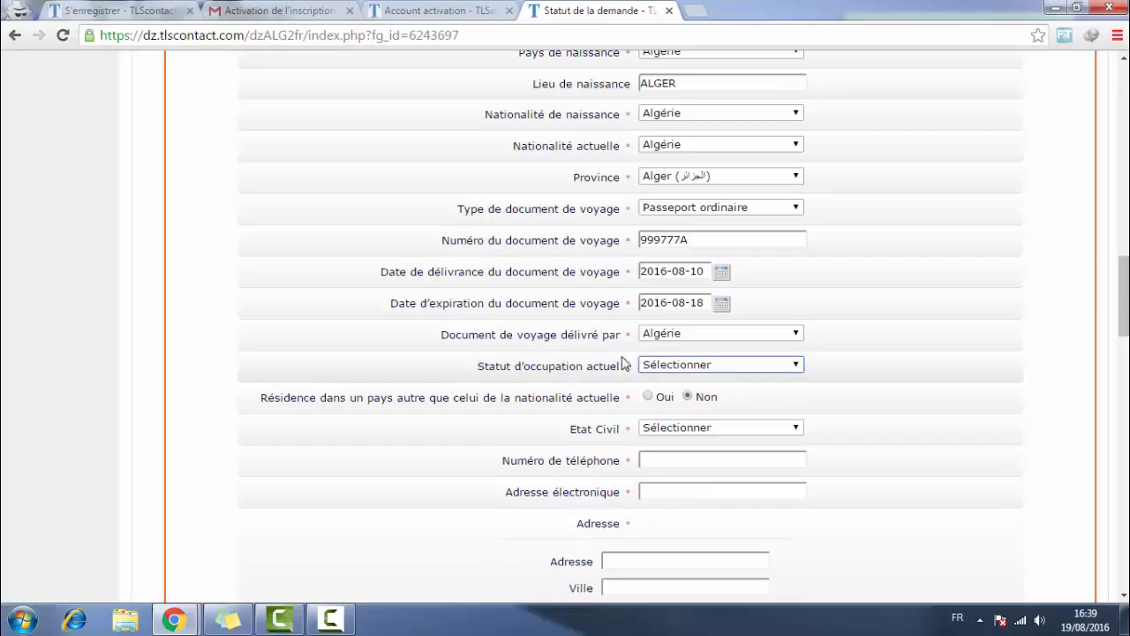
- Try Etudiant(e) and Sans-emploi, then settle on Salarié(e) as occupation status
left_click(696, 367)
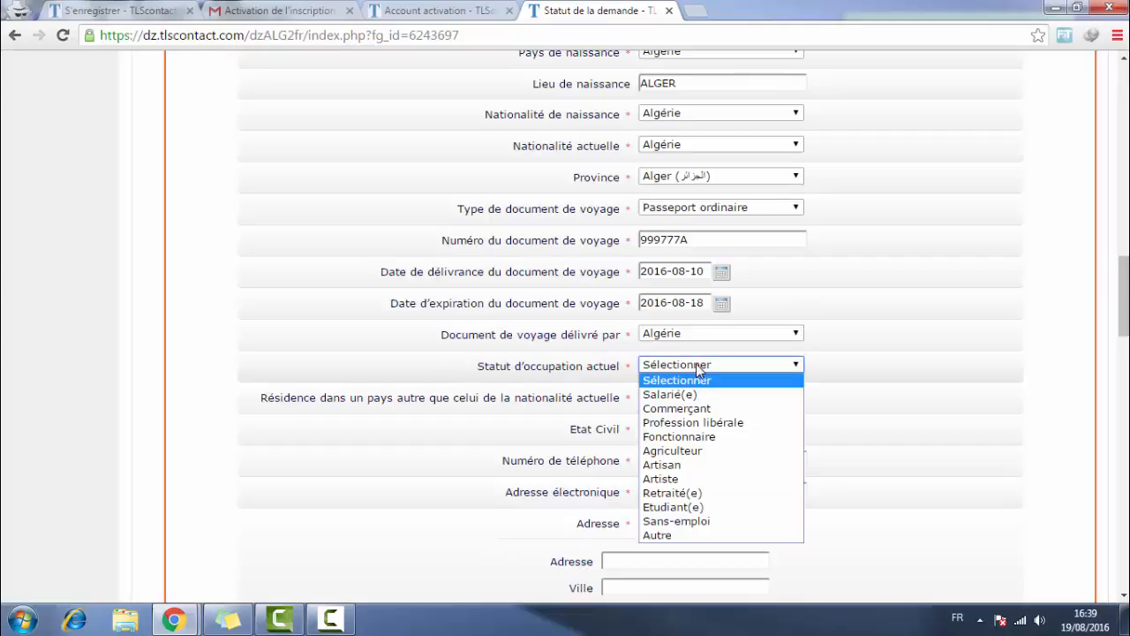
left_click(680, 506)
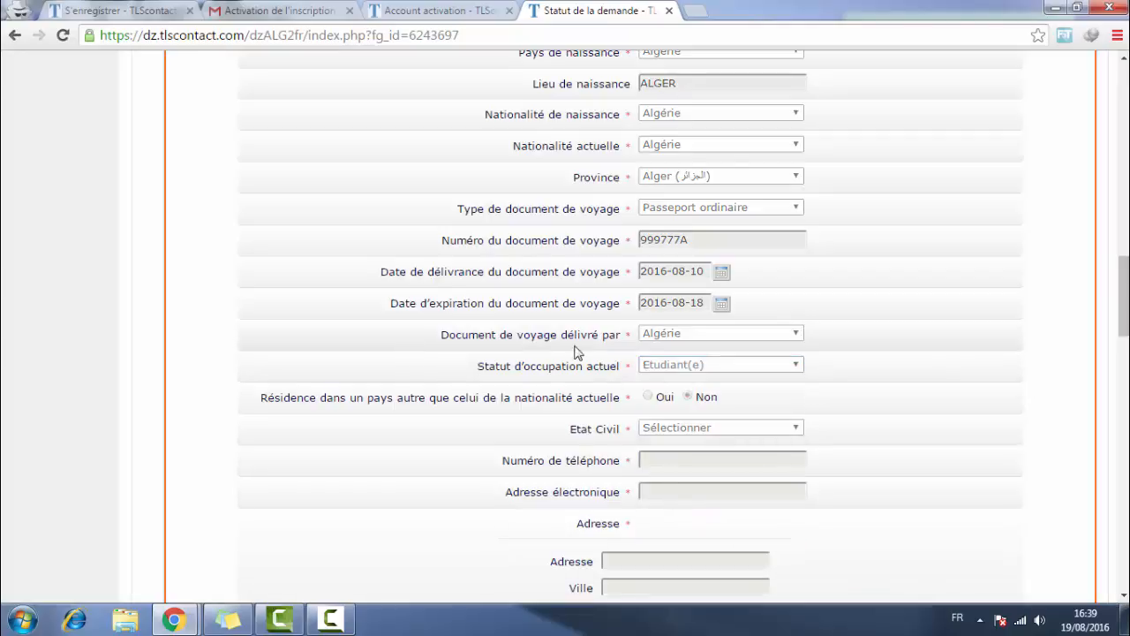
scroll(638, 371, "down", 1)
left_click(706, 284)
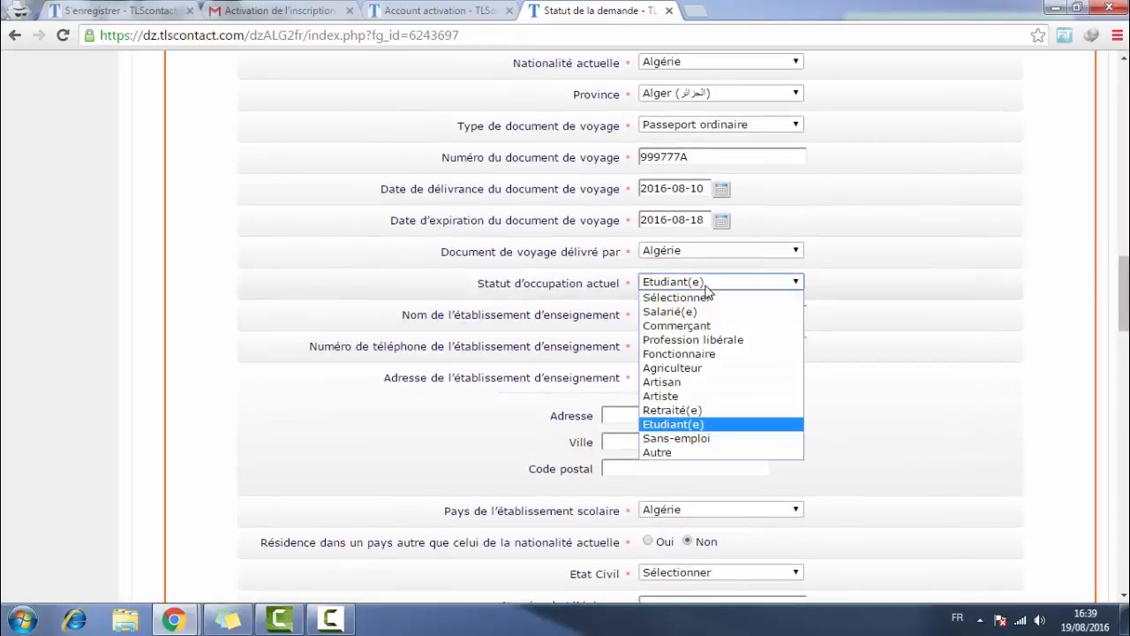
left_click(706, 439)
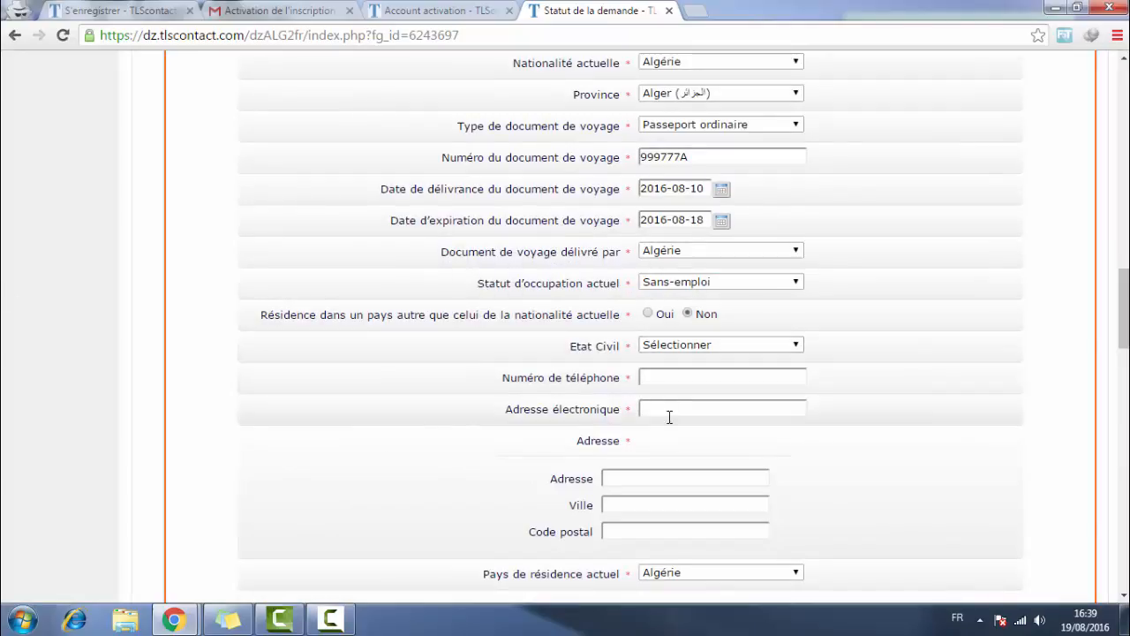
left_click(652, 284)
left_click(686, 315)
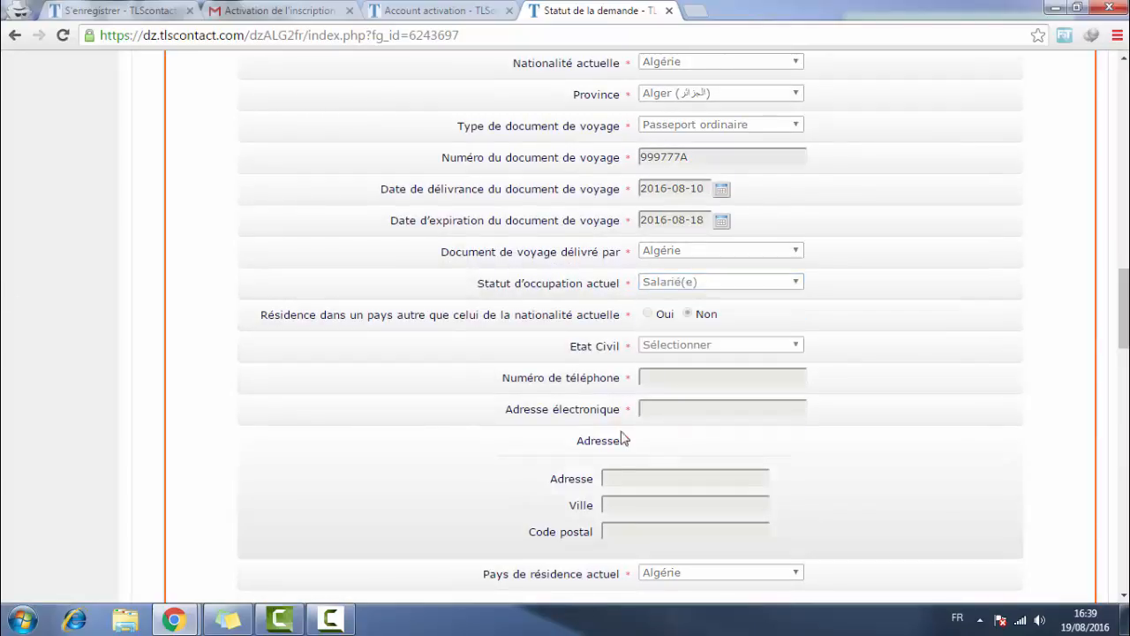
left_click(654, 349)
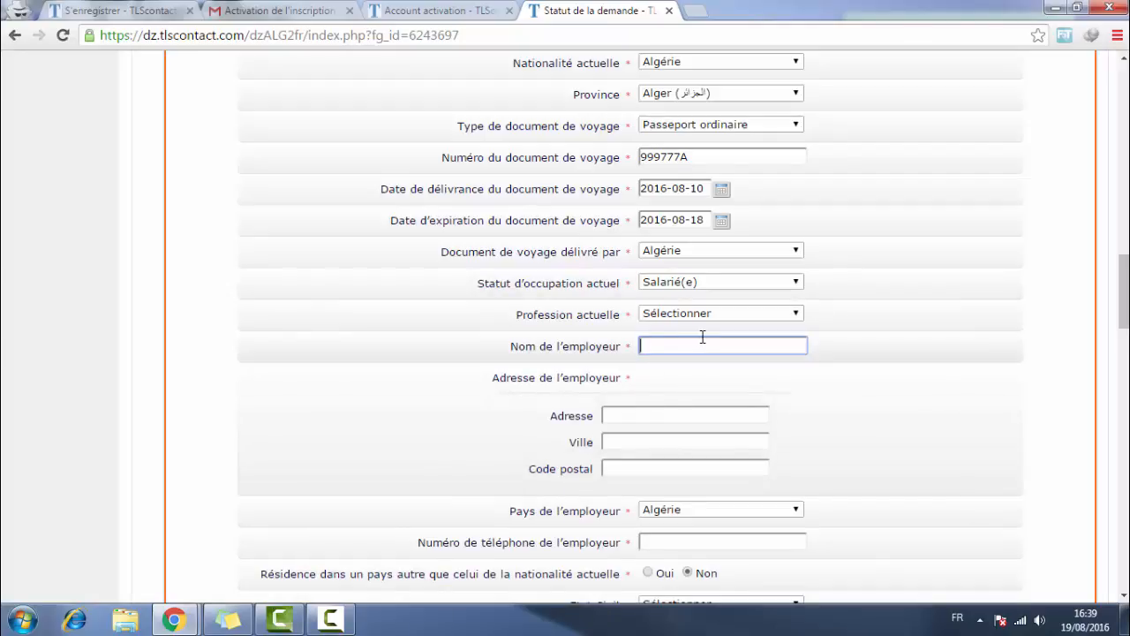
- Review the employer address, phone and country fields, keeping Algérie as employer country
left_click(618, 417)
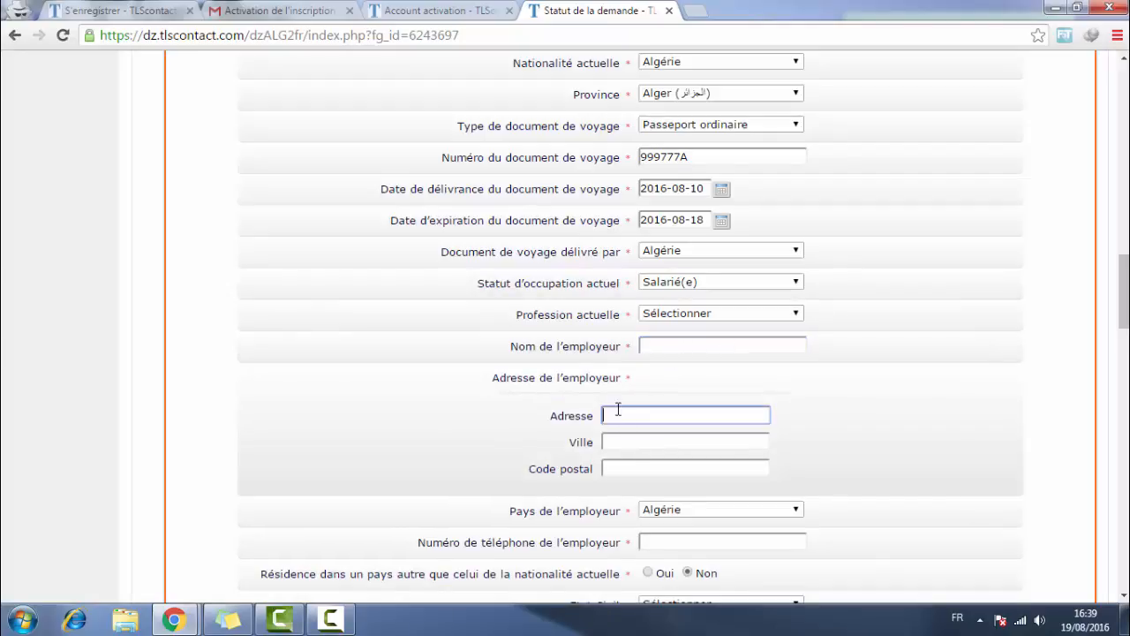
left_click(661, 349)
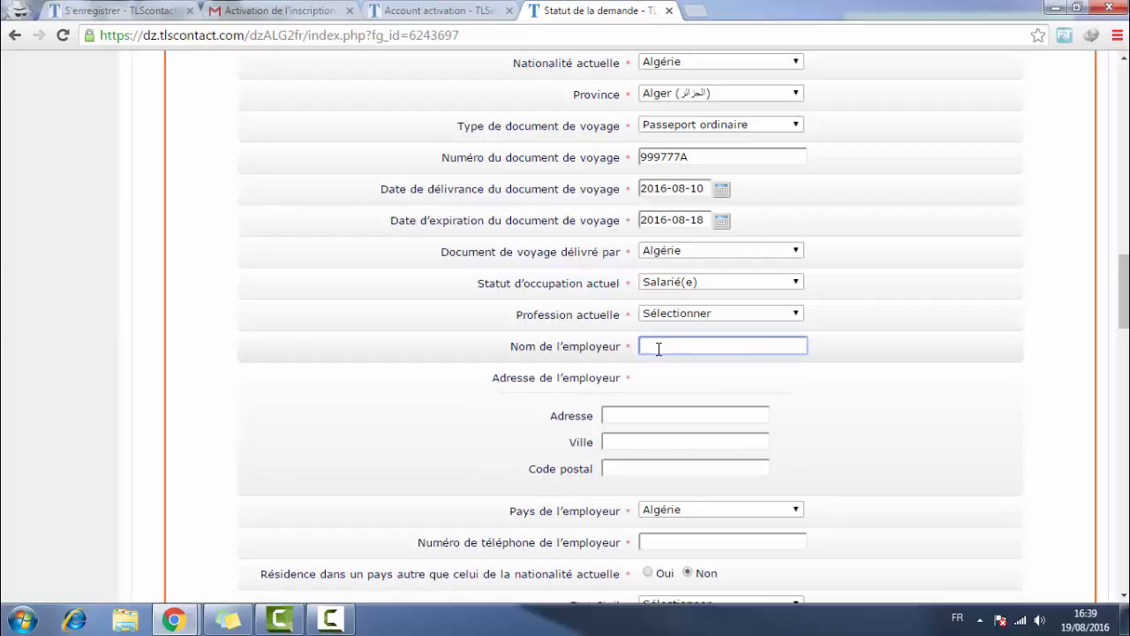
scroll(617, 428, "down", 1)
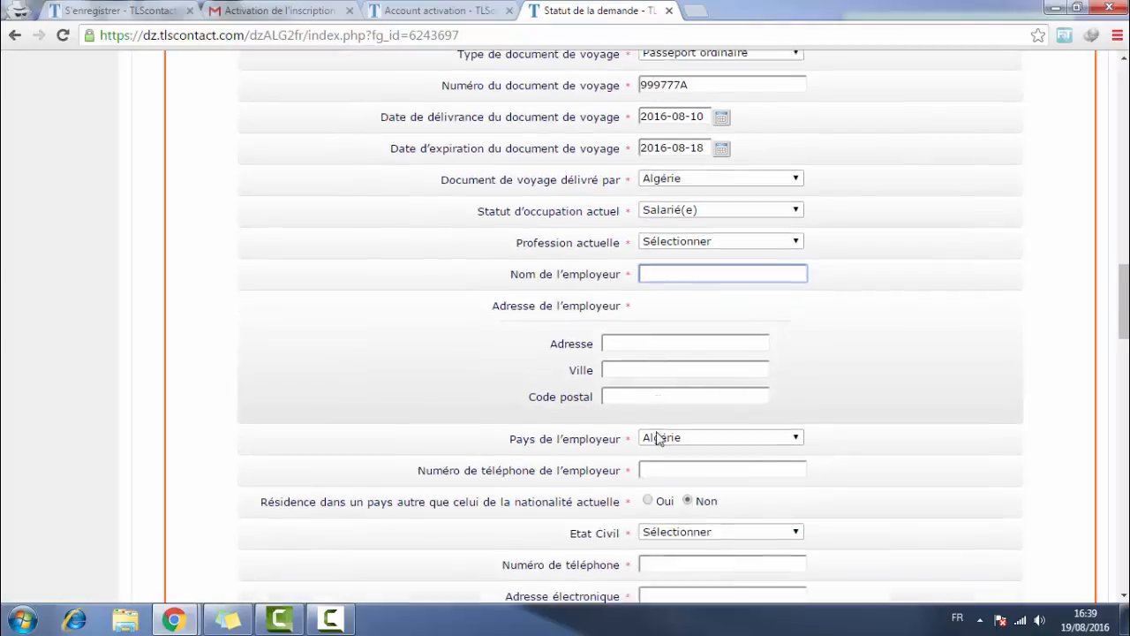
left_click(662, 456)
left_click(661, 426)
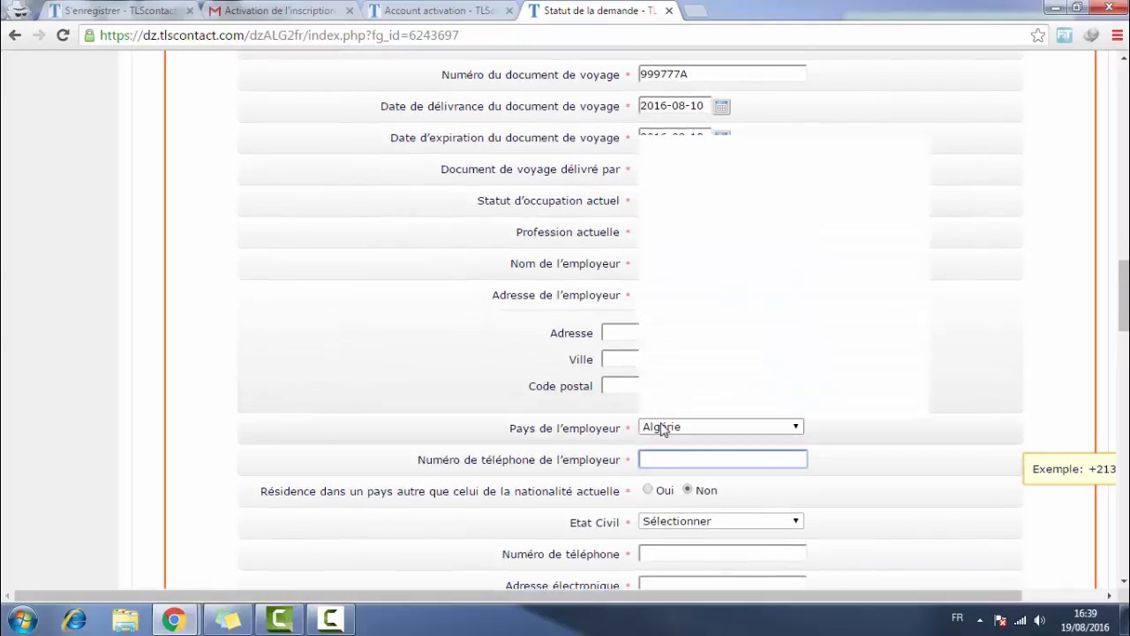
left_click(661, 426)
left_click_drag(515, 430, 618, 433)
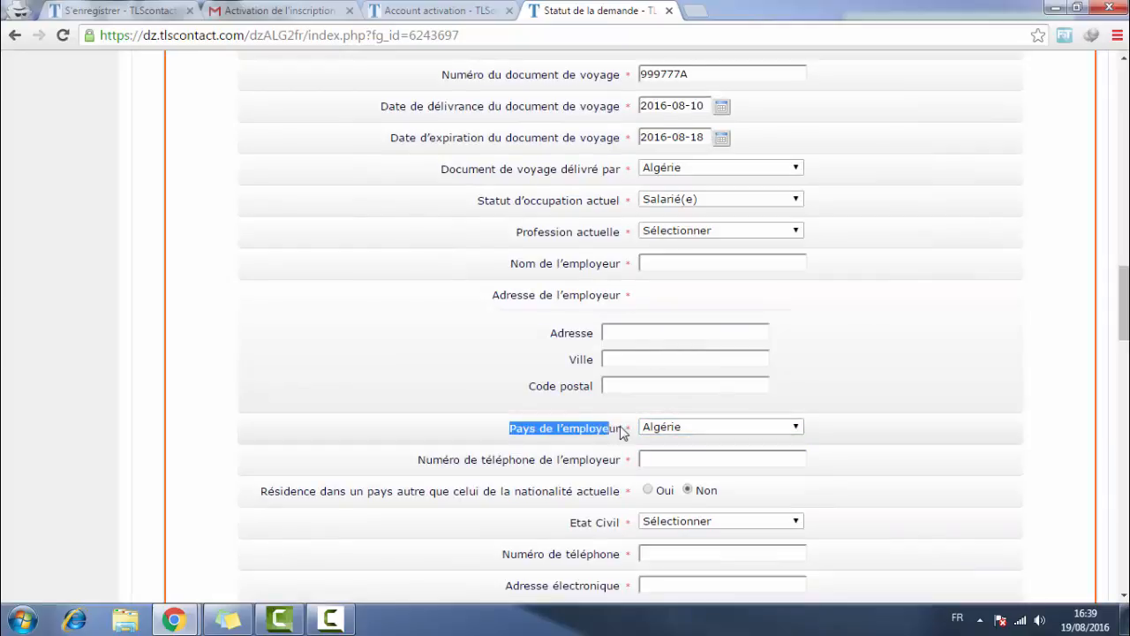
left_click(623, 384)
left_click(624, 358)
left_click(624, 332)
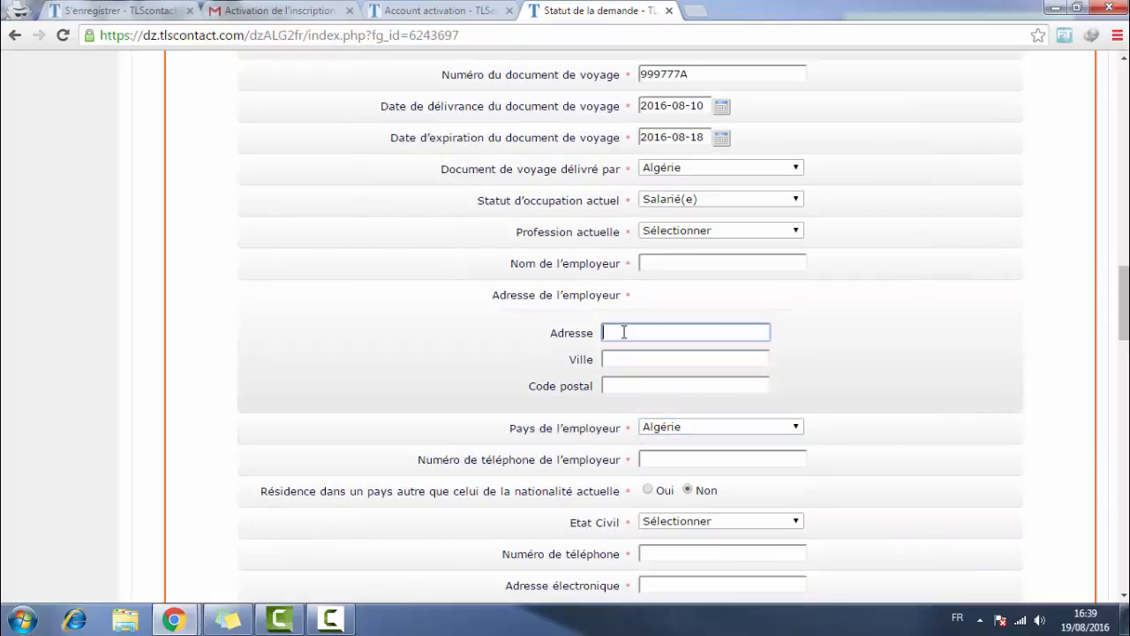
- Leave Profession unchosen and switch the occupation status to Sans-emploi
left_click(665, 234)
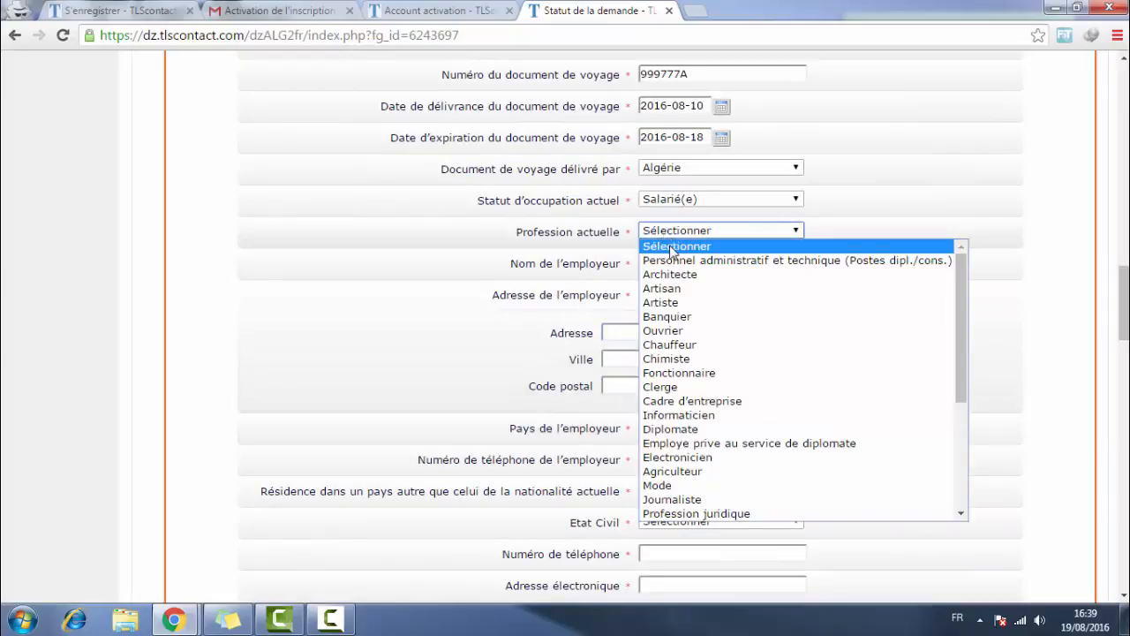
left_click(663, 244)
left_click(659, 265)
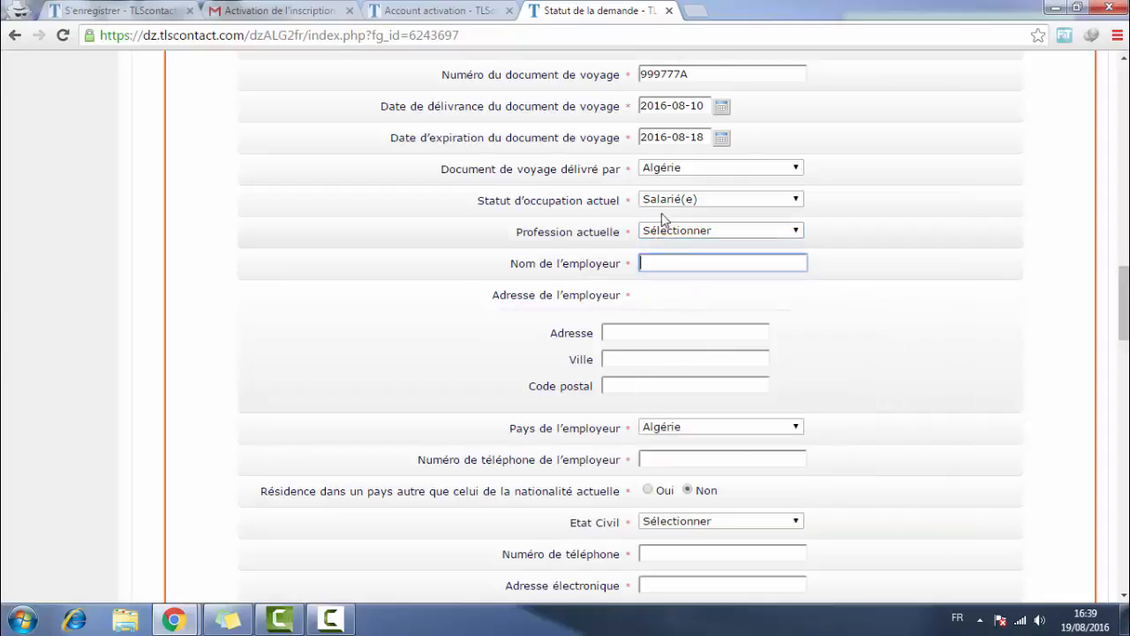
left_click(662, 201)
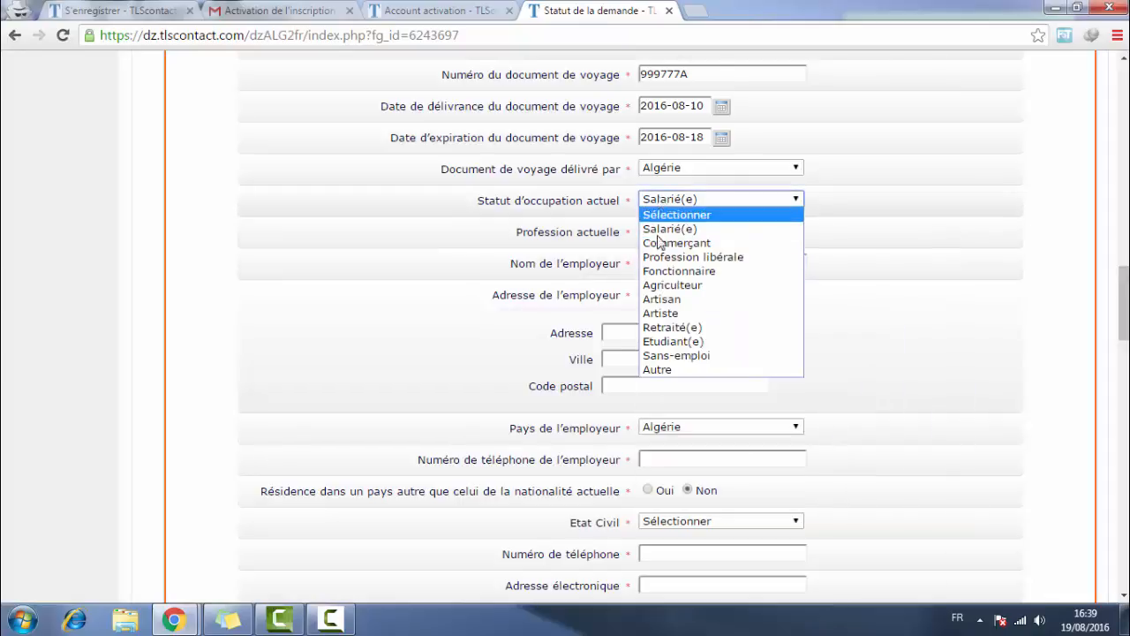
left_click(676, 355)
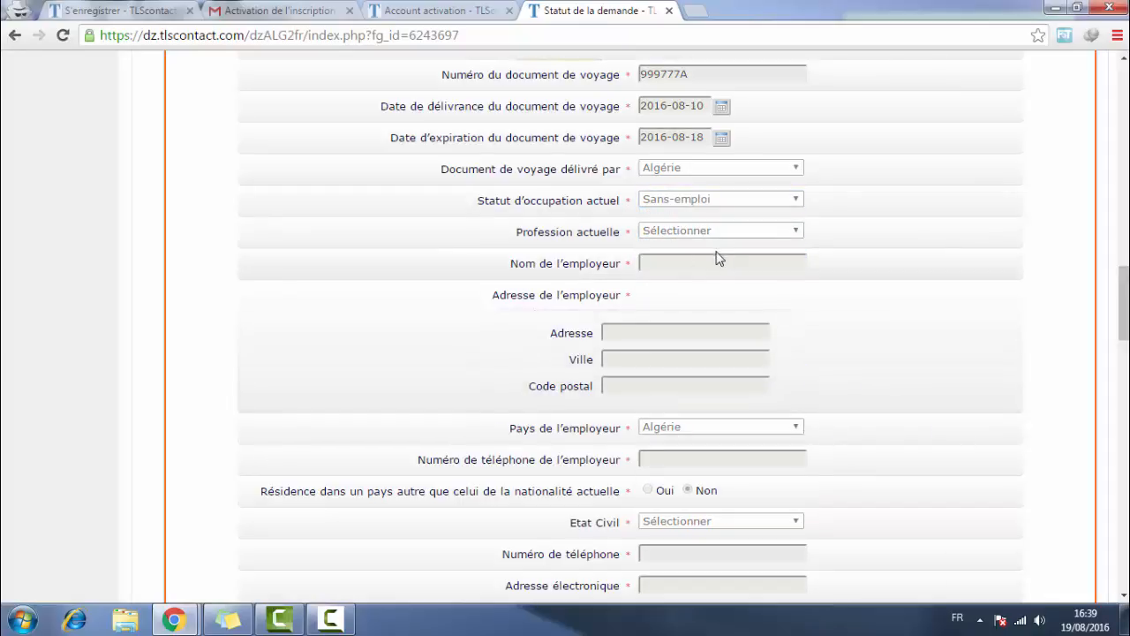
scroll(707, 274, "down", 1)
- Enter the applicant's phone number and paste their e-mail address
left_click(662, 213)
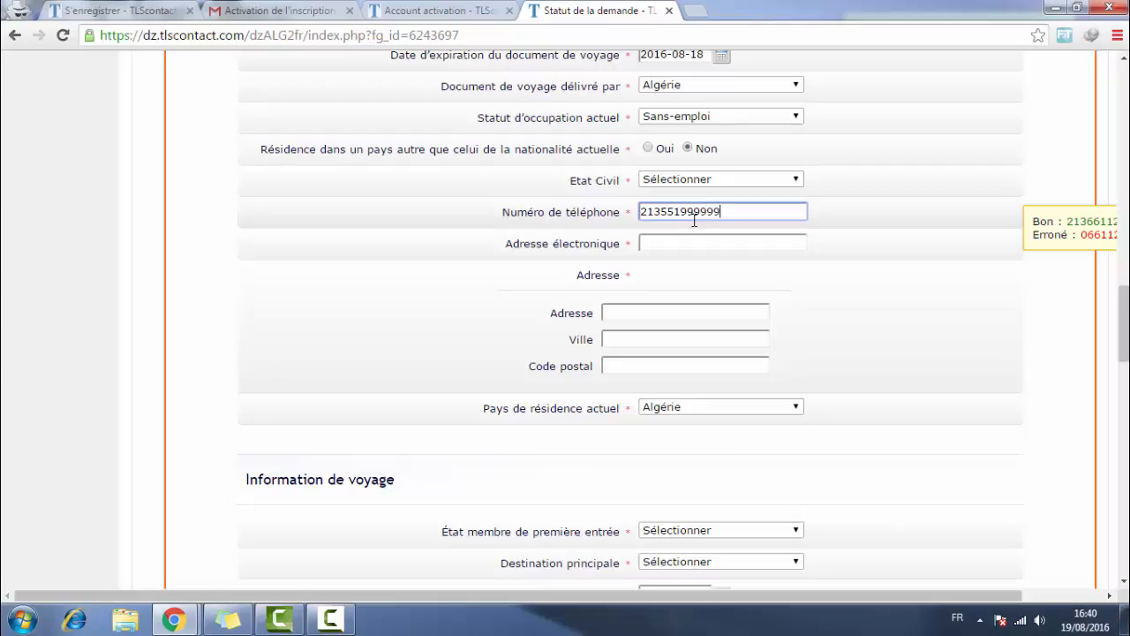
key("Tab")
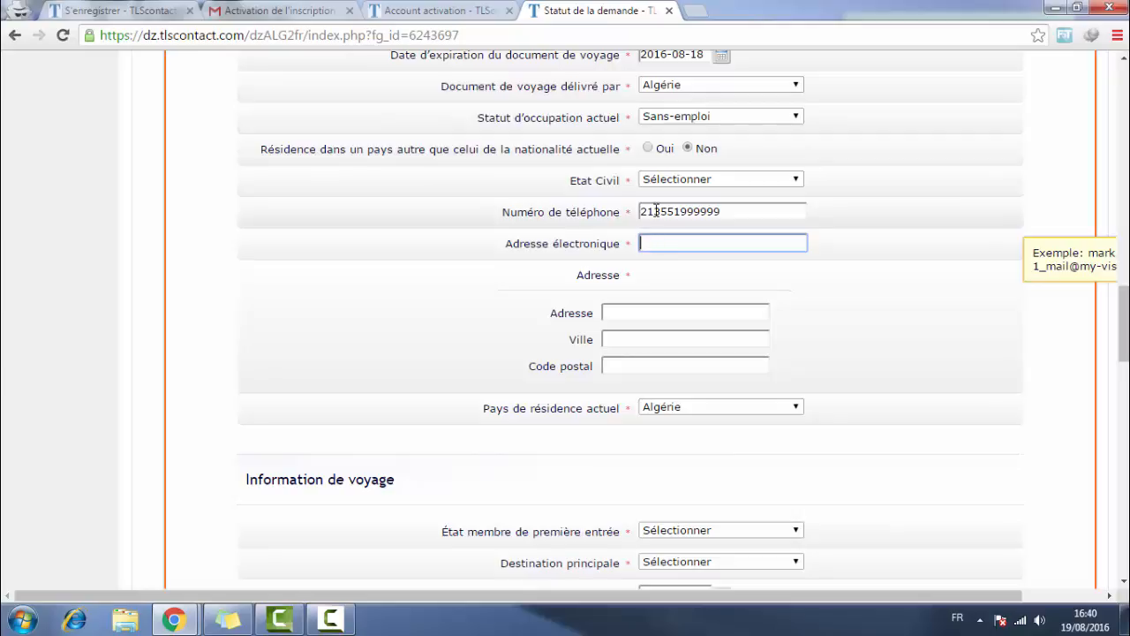
key("ctrl+v")
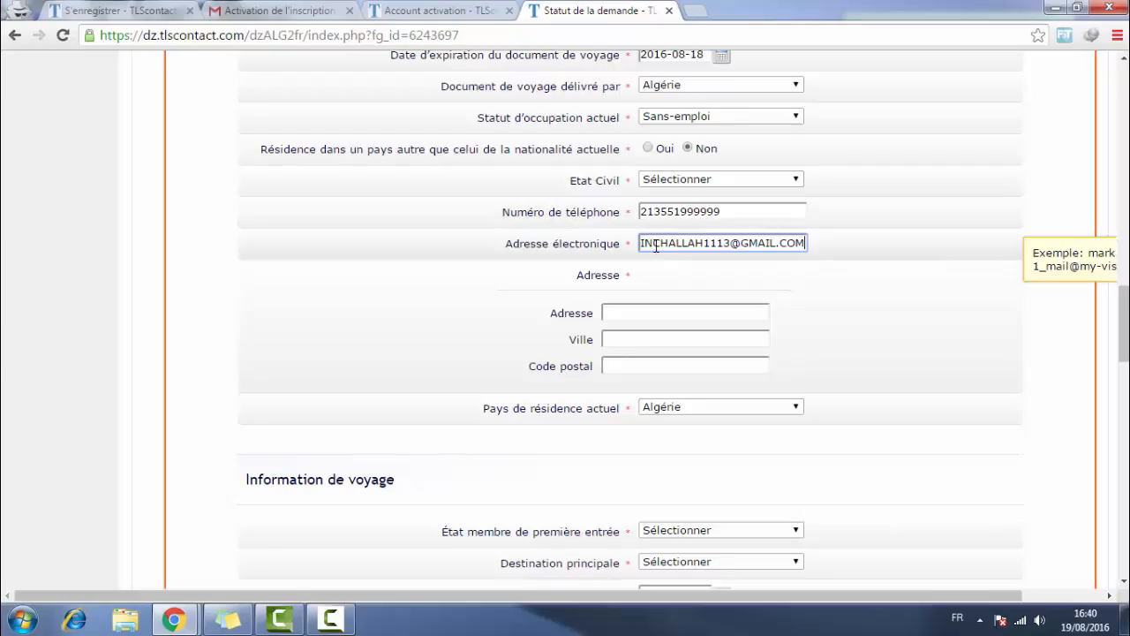
left_click_drag(642, 245, 786, 263)
left_click(712, 281)
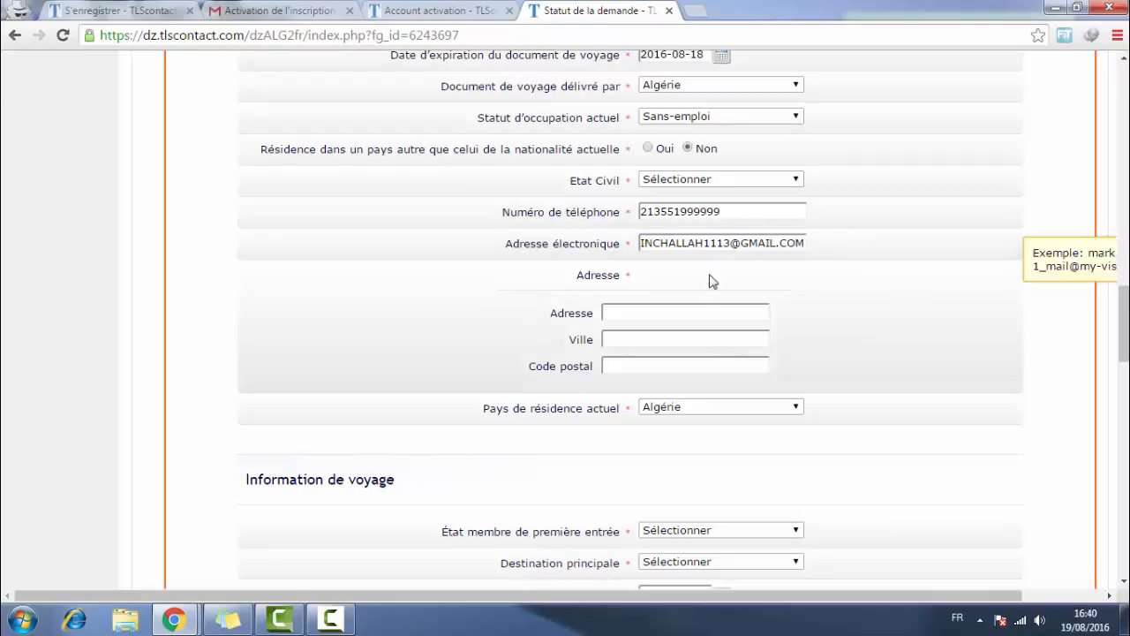
left_click(647, 309)
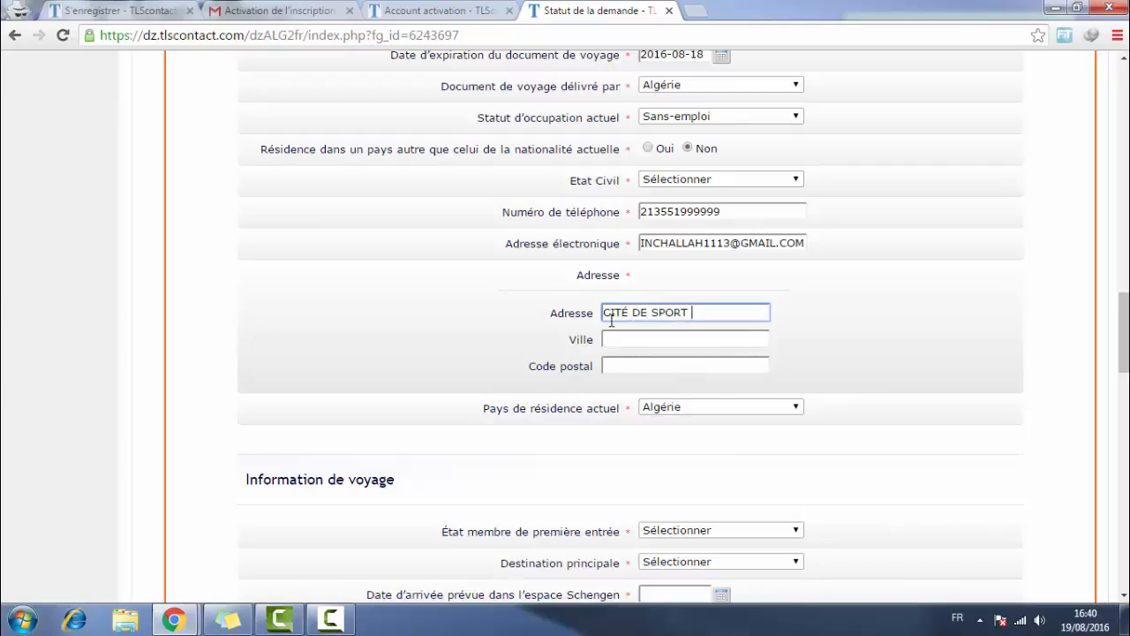
left_click(623, 340)
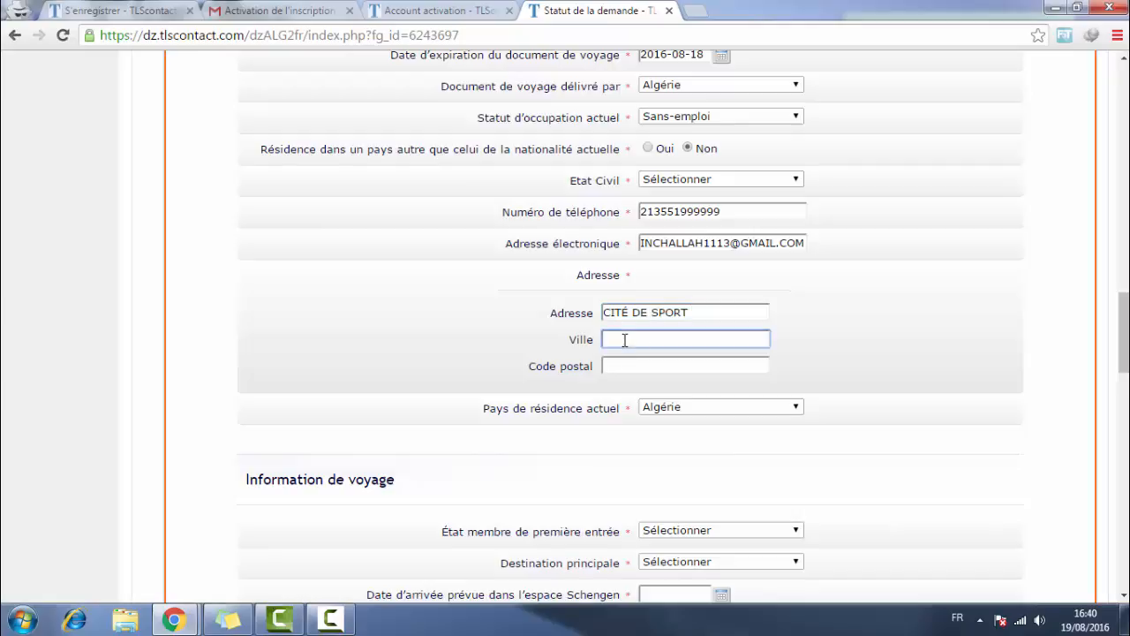
key("Tab")
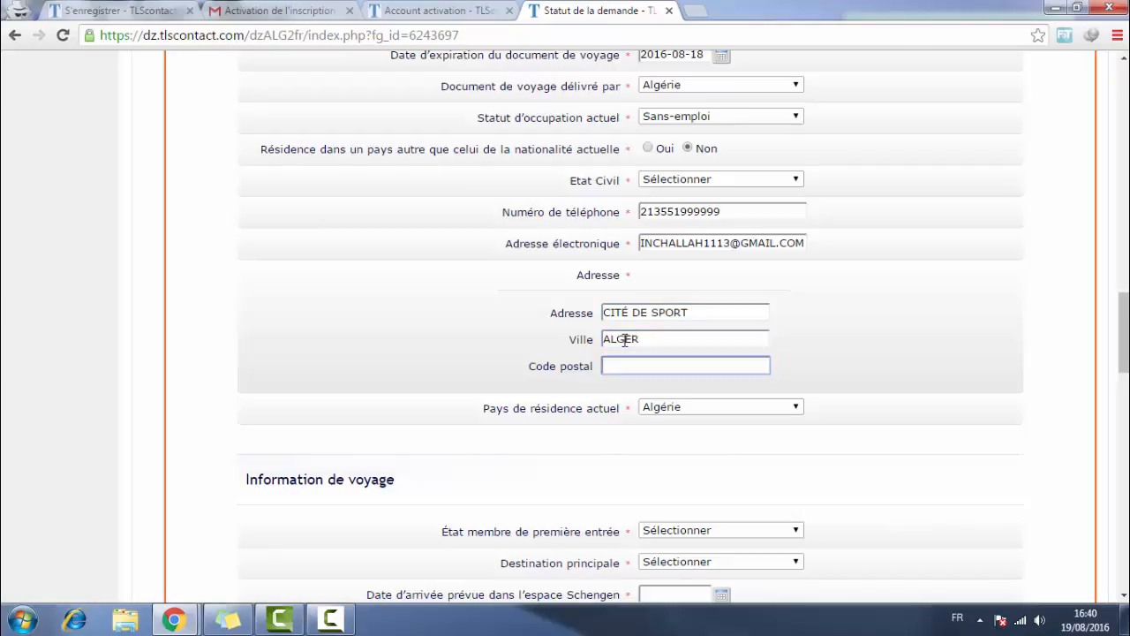
key("Tab")
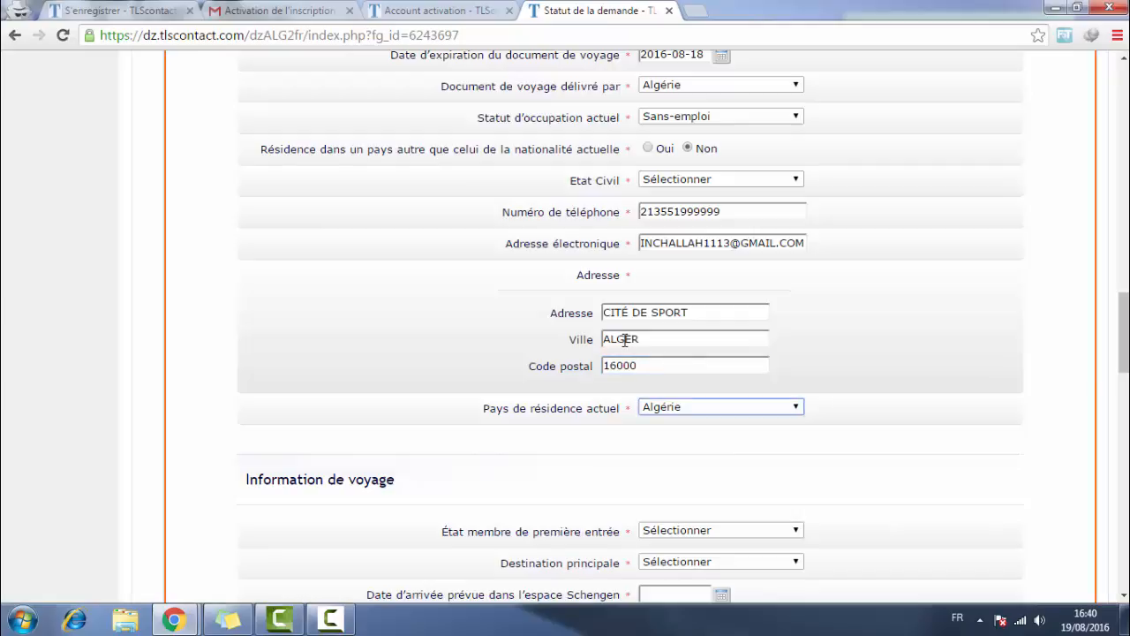
- Check the country of residence field, leaving it as Algérie
scroll(747, 309, "down", 3)
scroll(675, 250, "up", 2)
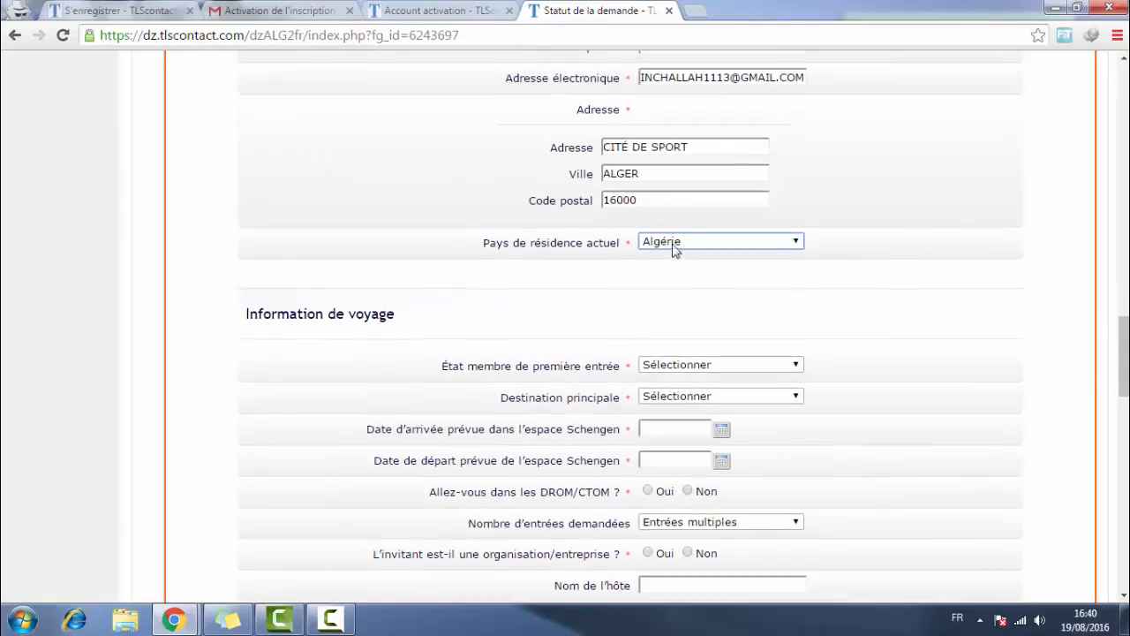
scroll(604, 224, "up", 1)
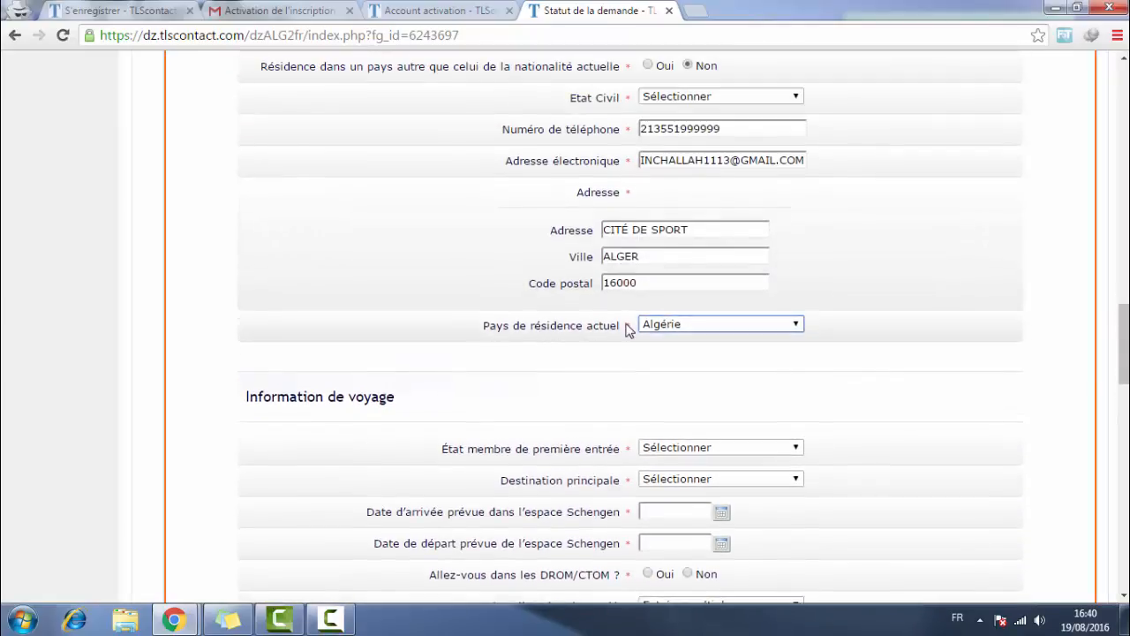
double_click(678, 329)
left_click_drag(625, 327, 481, 336)
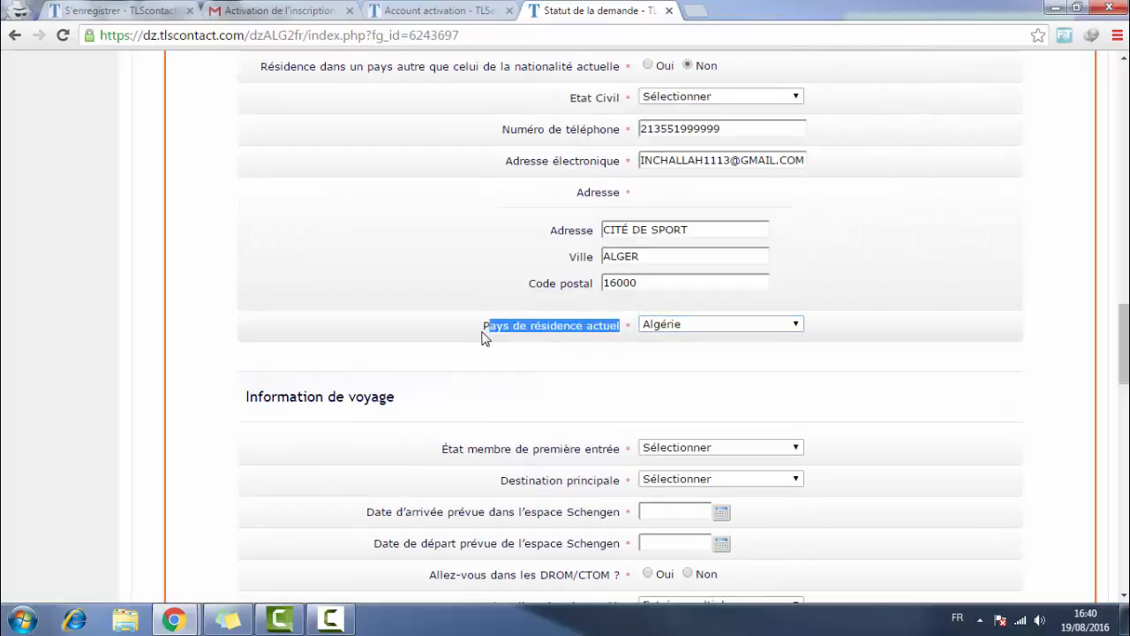
left_click(593, 322)
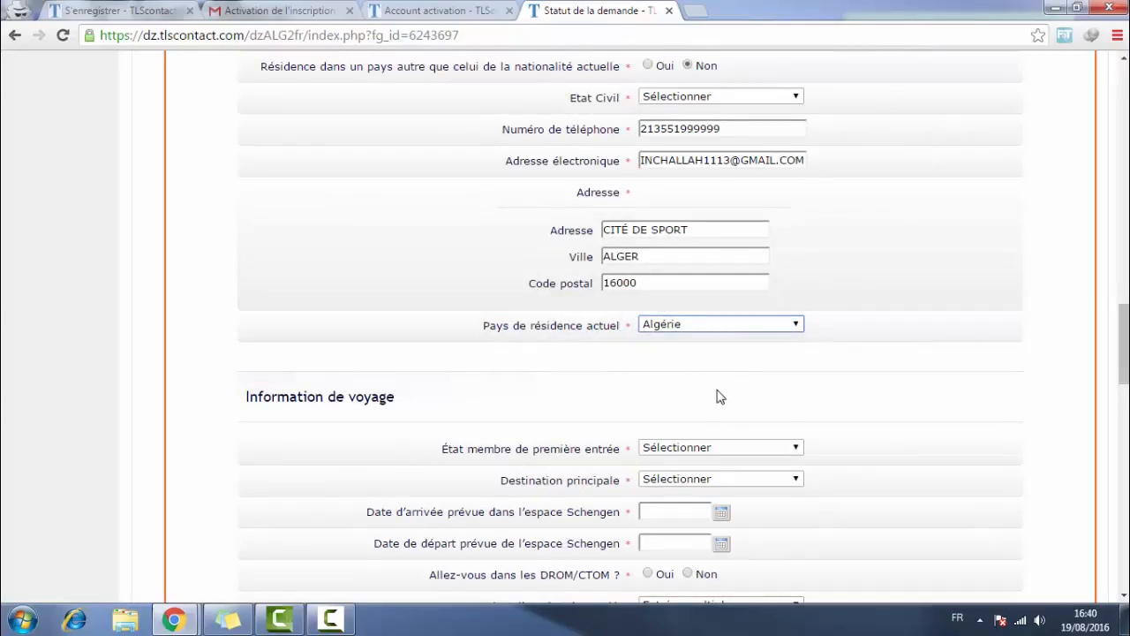
scroll(717, 397, "down", 1)
scroll(613, 326, "down", 1)
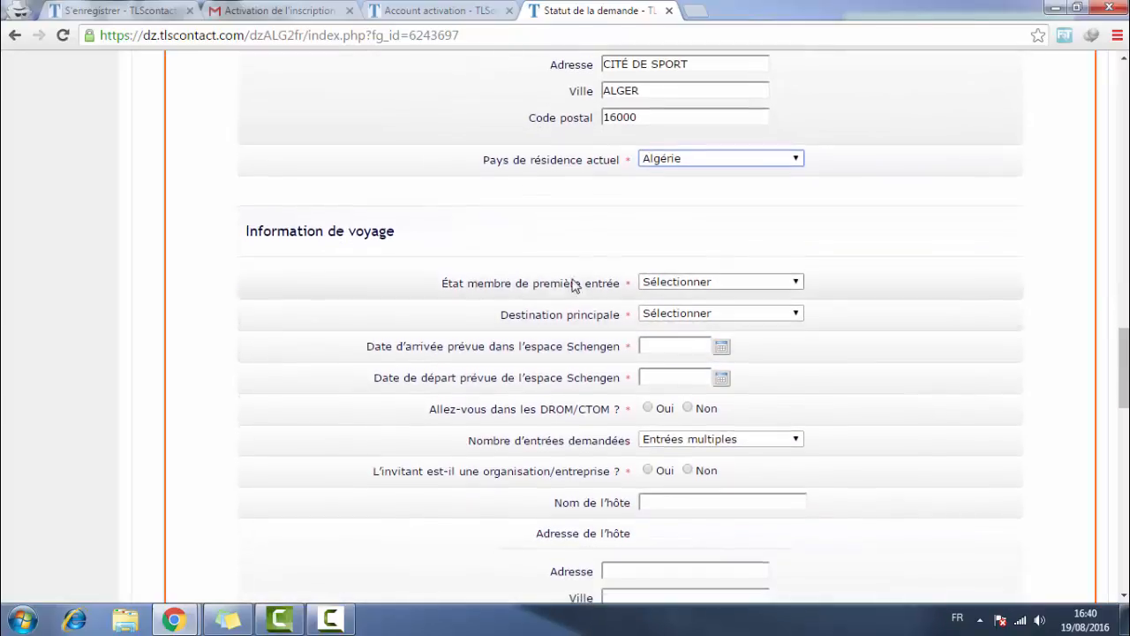
- Choose France as the first Schengen member state of entry
left_click(684, 290)
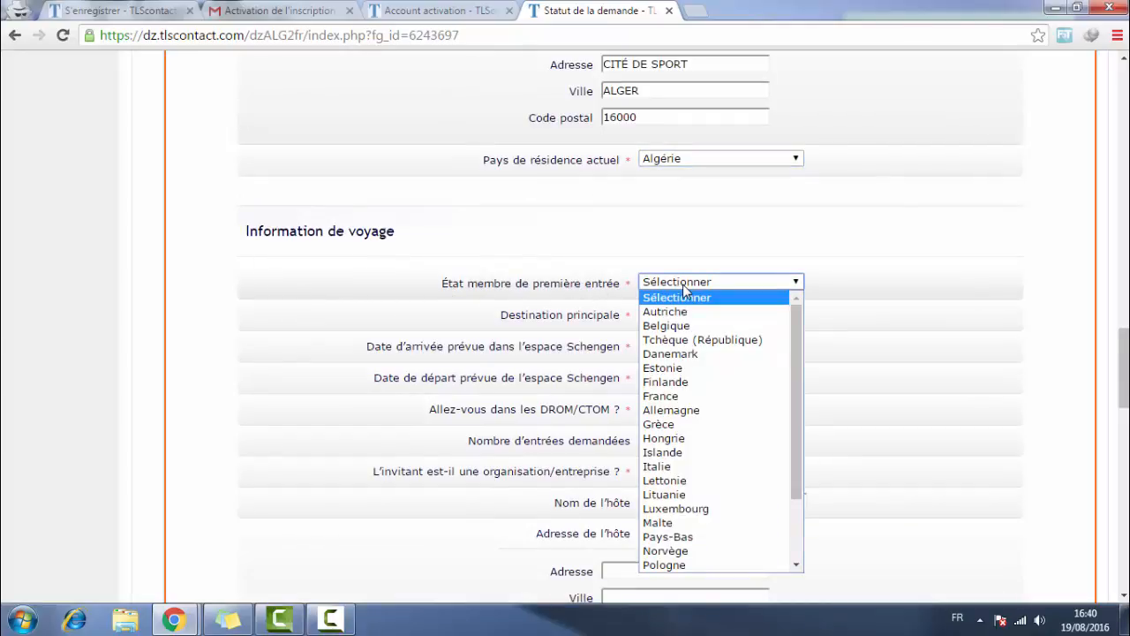
left_click(682, 284)
left_click(681, 287)
left_click(671, 399)
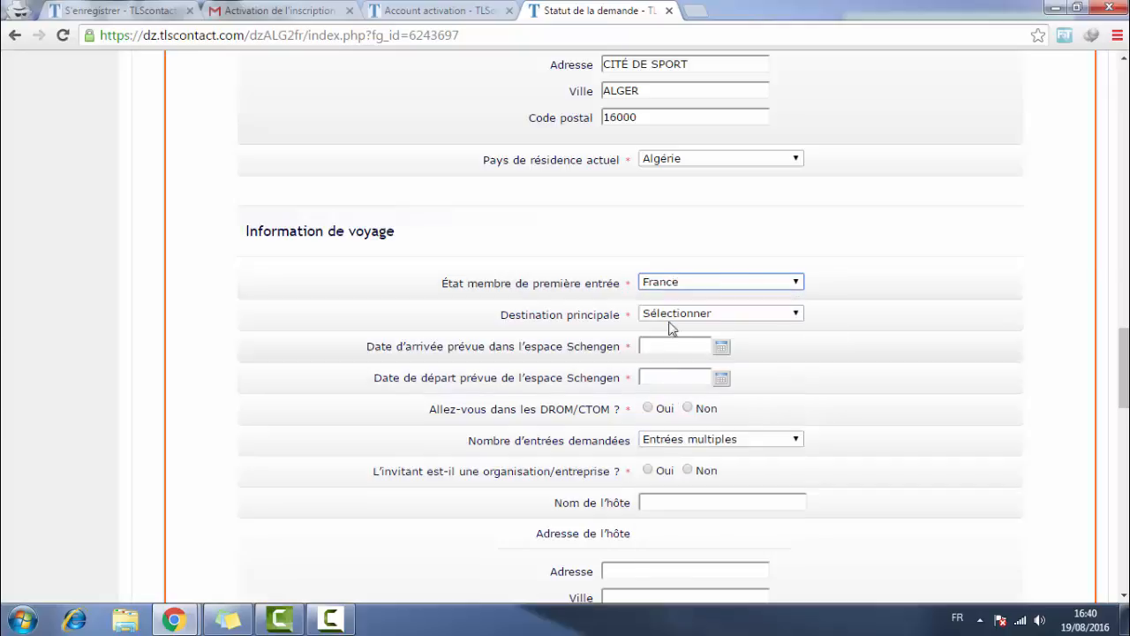
left_click_drag(441, 283, 599, 267)
left_click(600, 270)
- Choose France as the main destination
left_click(670, 314)
left_click(674, 344)
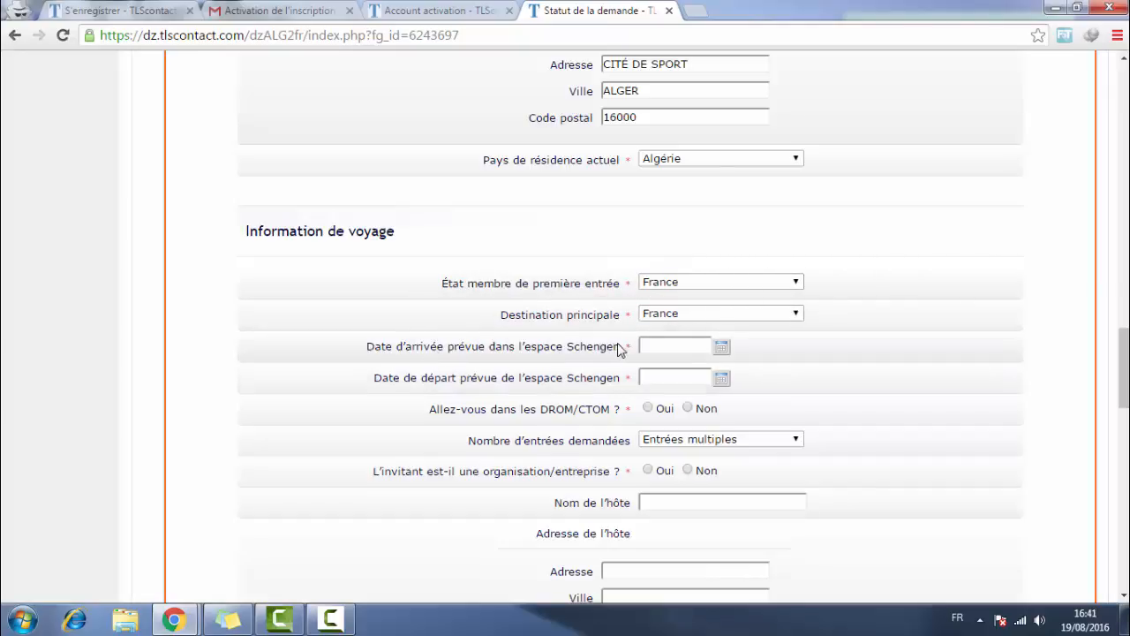
left_click(720, 349)
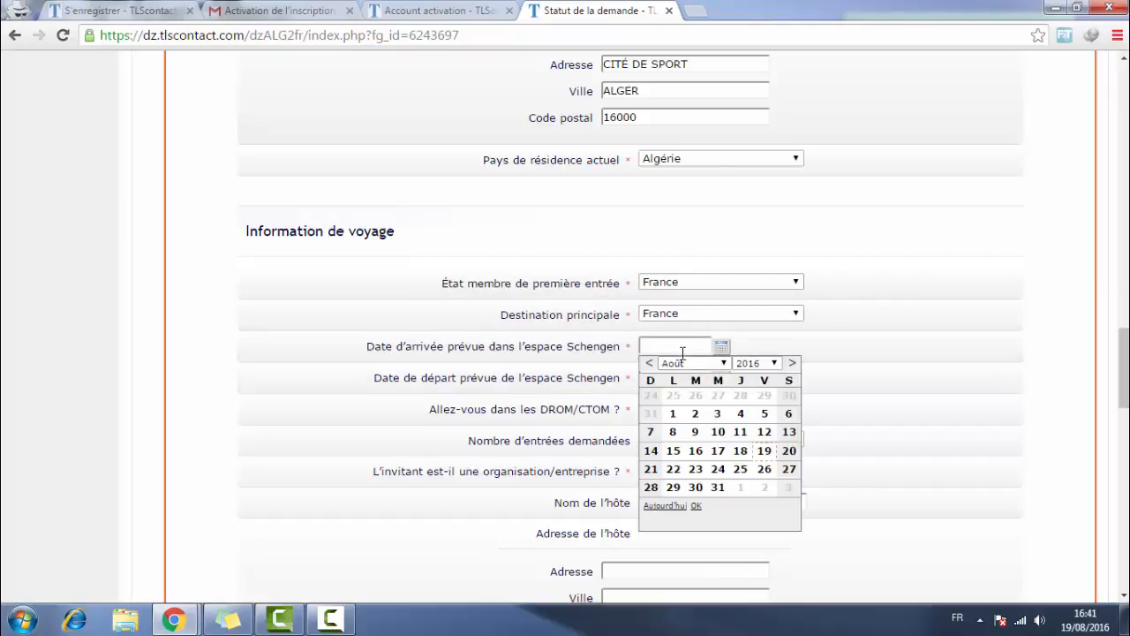
- Set the Schengen arrival date to 22 September 2016
left_click(683, 351)
left_click(719, 349)
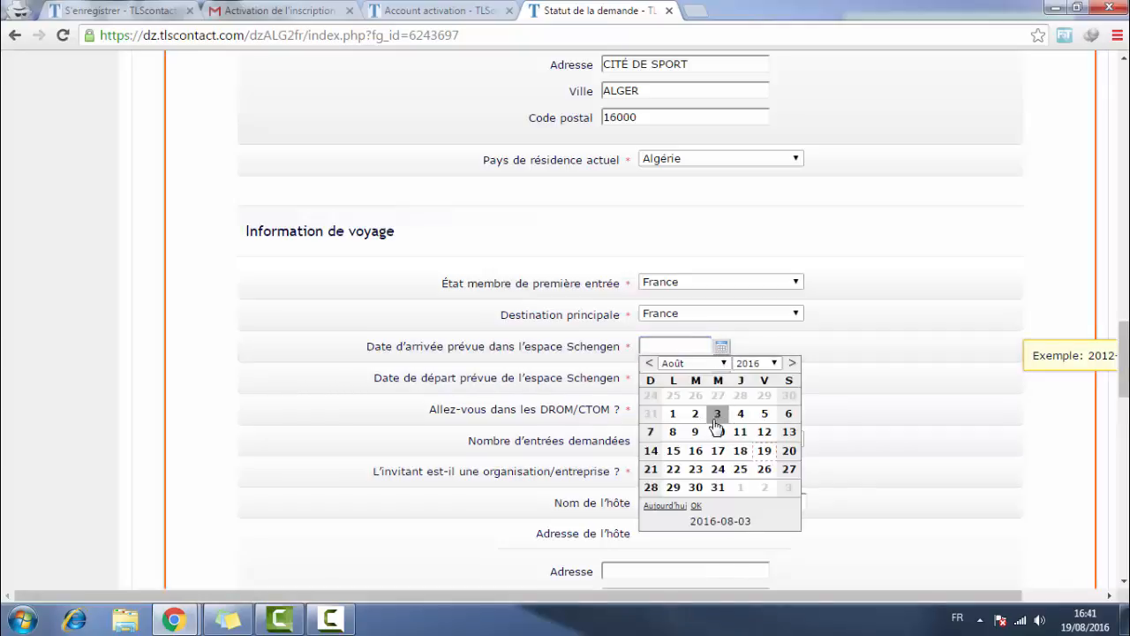
left_click(724, 365)
left_click(706, 469)
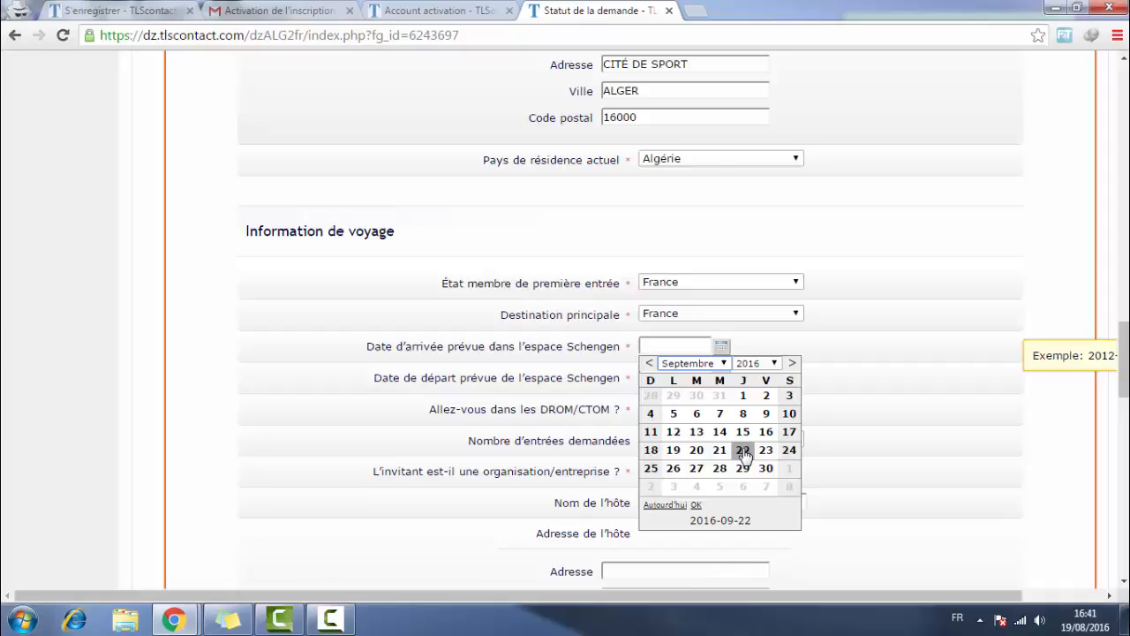
left_click(743, 450)
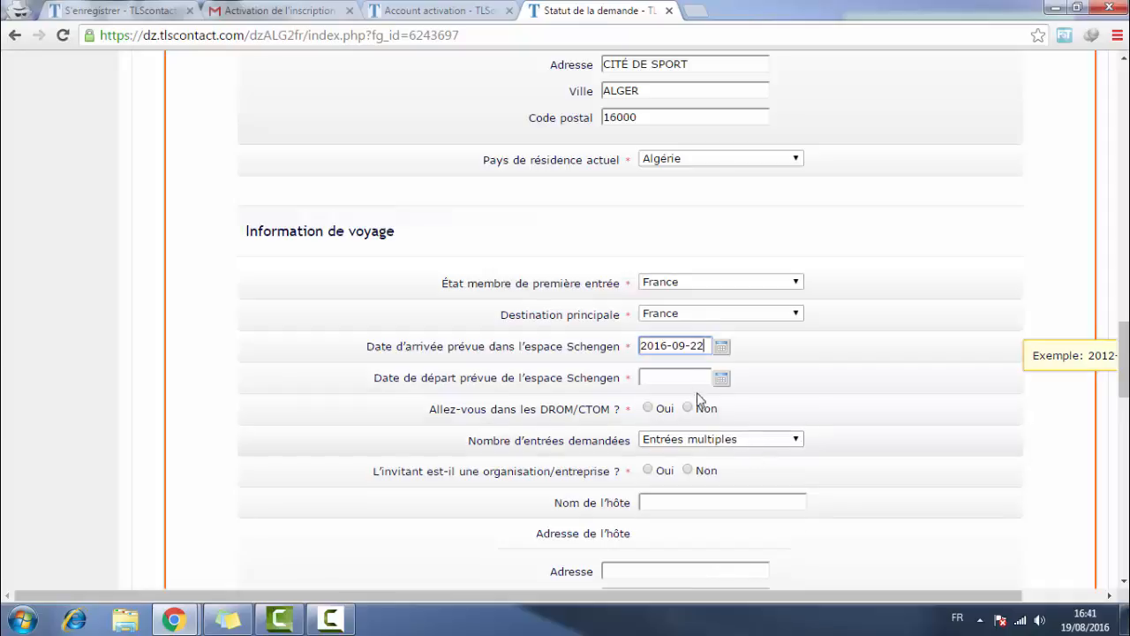
- Set the Schengen departure date to 30 September 2016
left_click(722, 378)
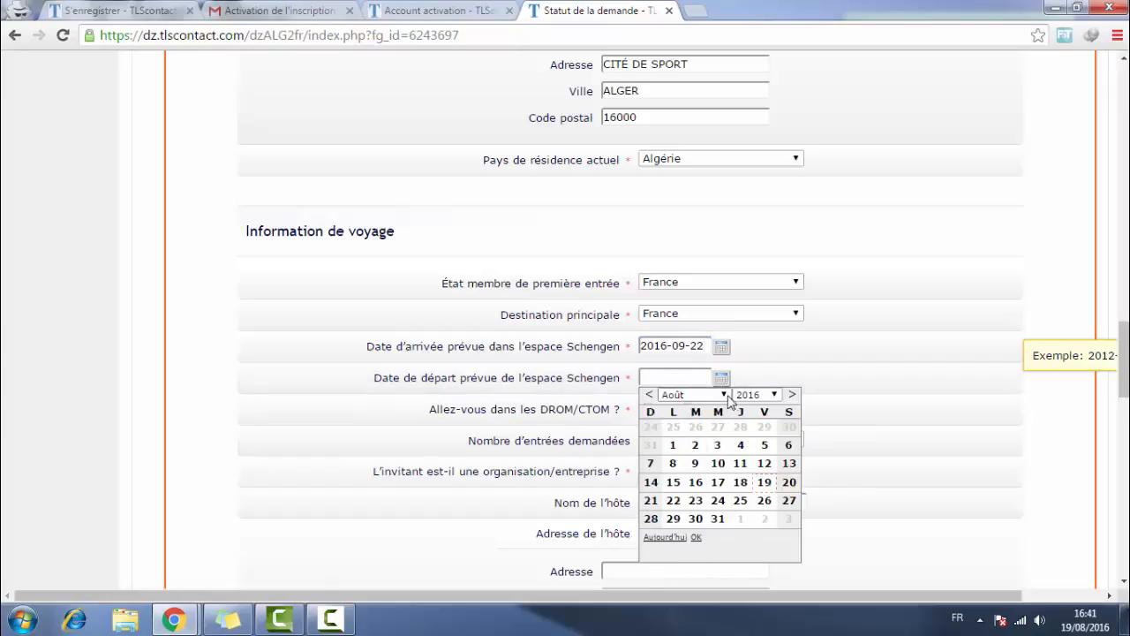
left_click(723, 396)
left_click(697, 499)
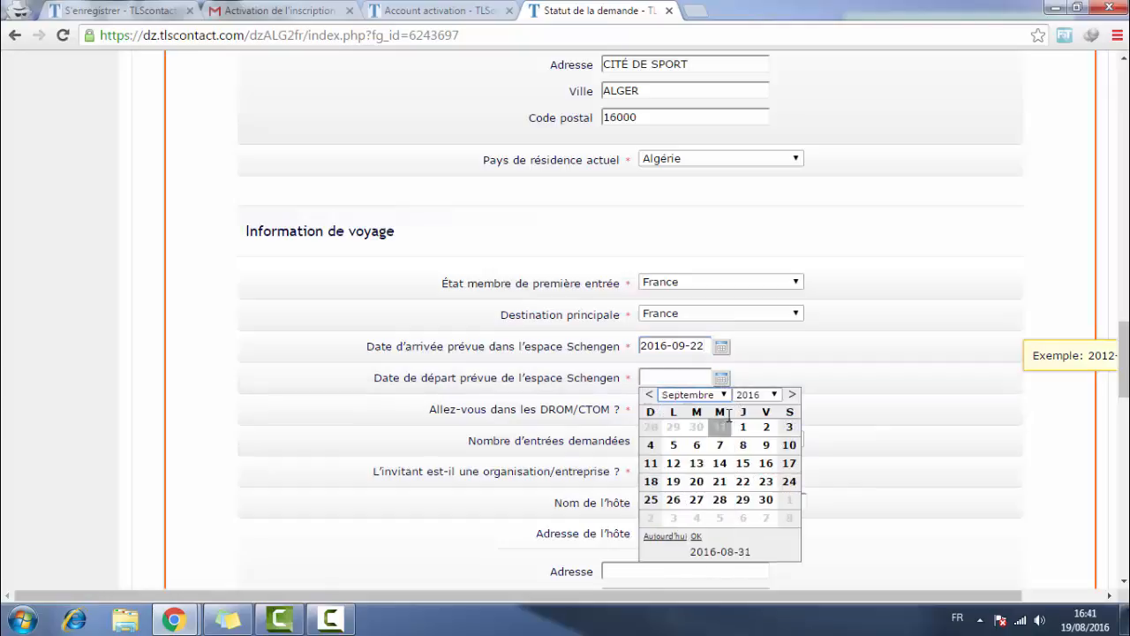
left_click(775, 394)
left_click(750, 408)
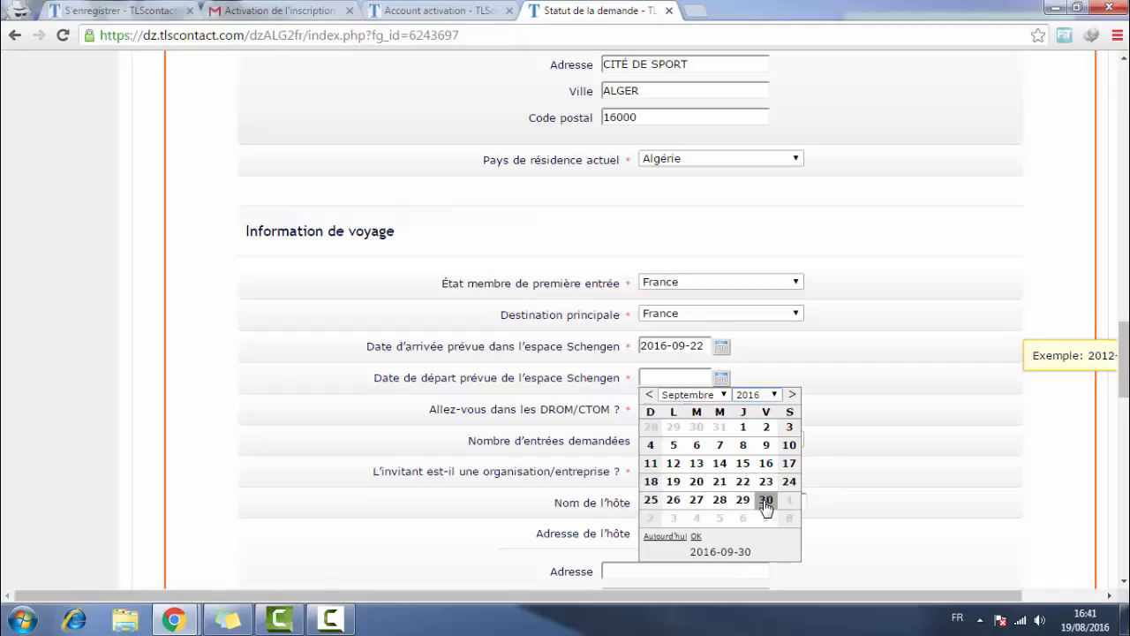
left_click(765, 499)
- Answer Non to travelling to DROM/CTOM and keep Entrées multiples
left_click_drag(432, 411, 618, 411)
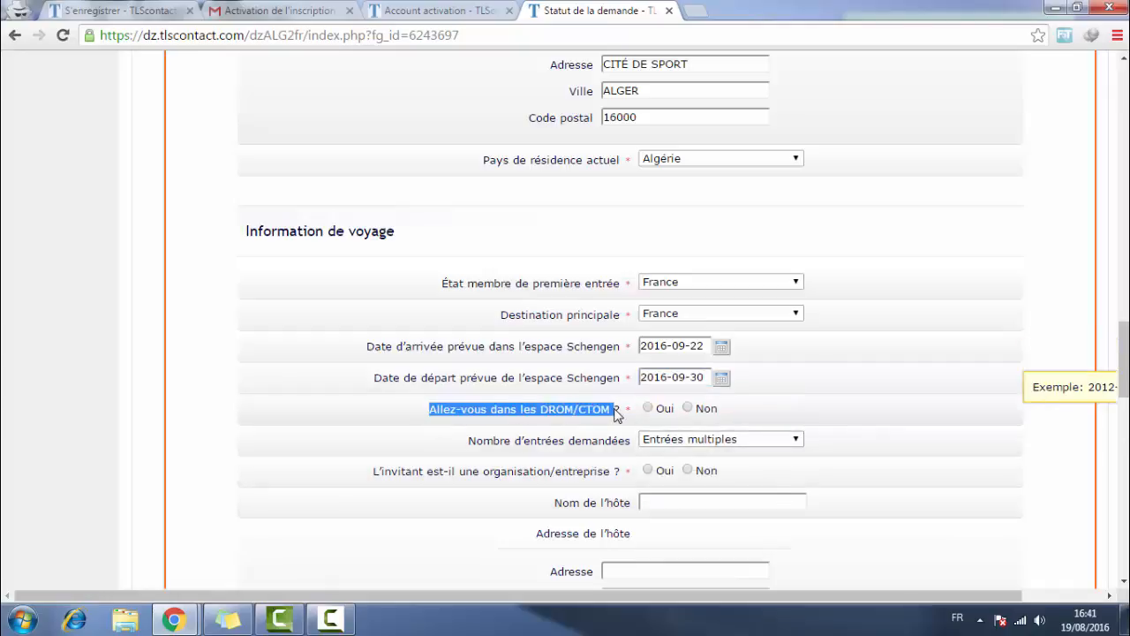
left_click(666, 414)
left_click(689, 409)
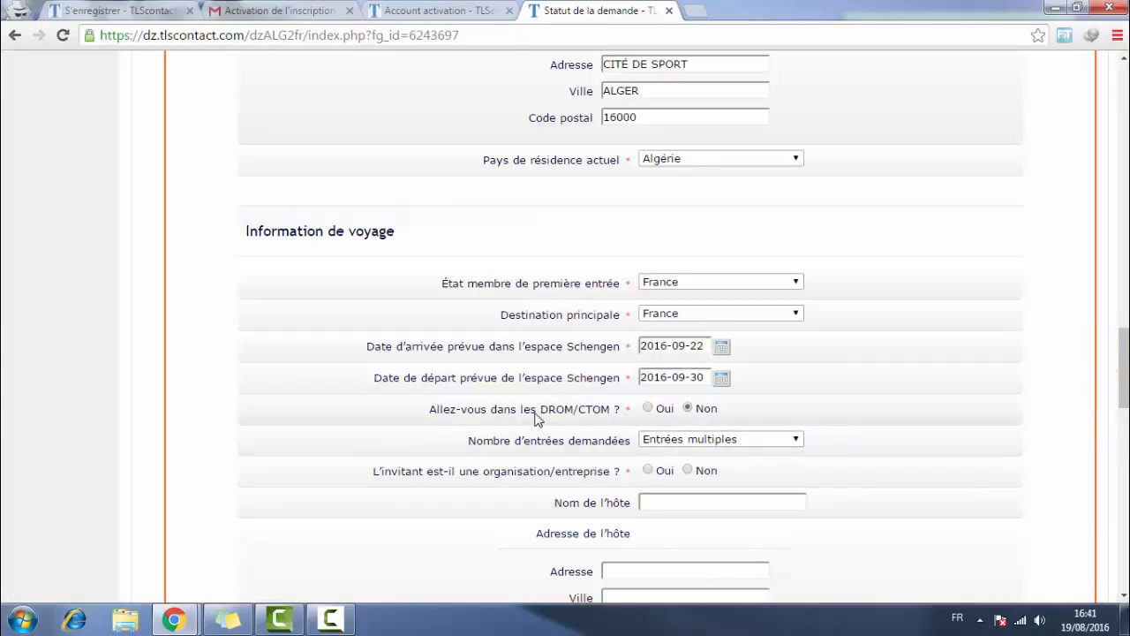
left_click(658, 440)
left_click(671, 454)
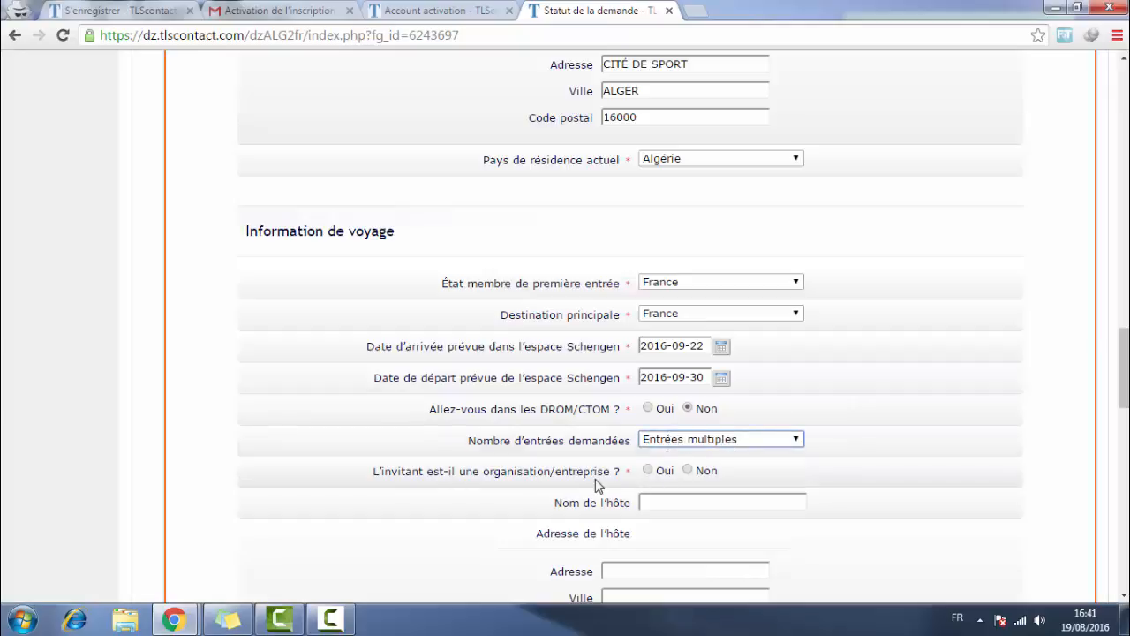
- Answer Non to the inviter being an organisation and leave the host name empty
scroll(574, 489, "down", 1)
scroll(565, 491, "down", 2)
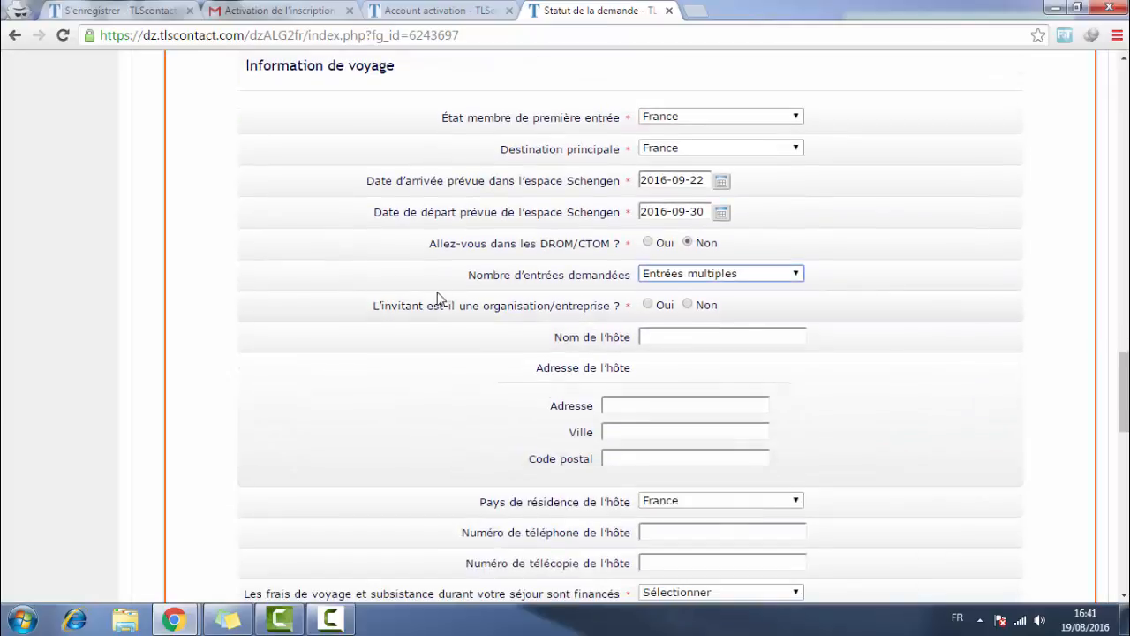
left_click(689, 304)
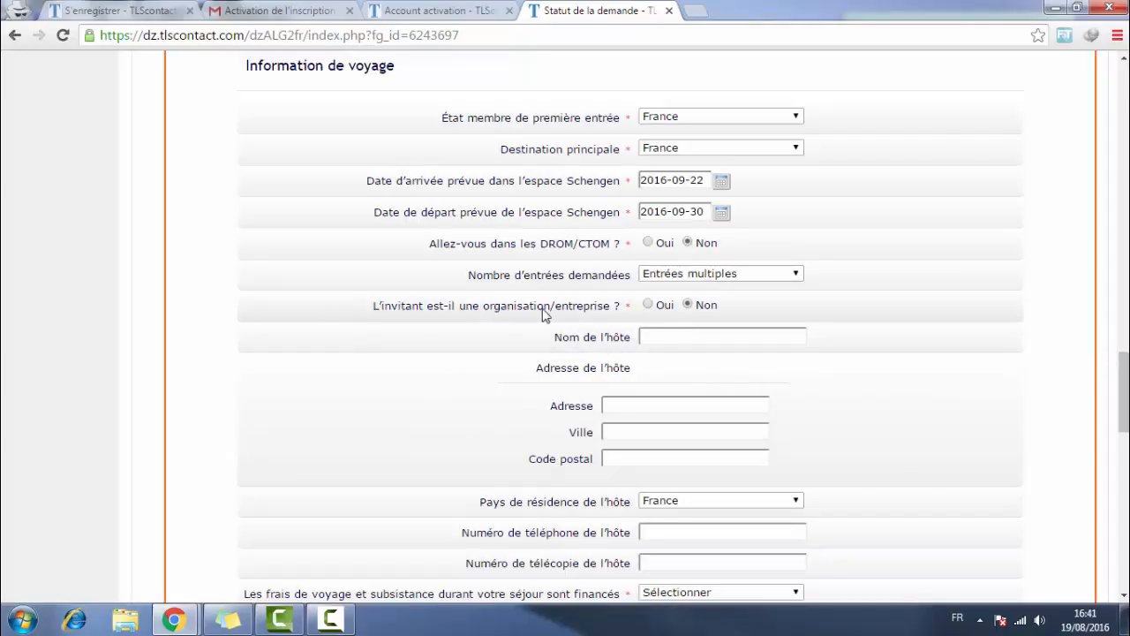
left_click(643, 339)
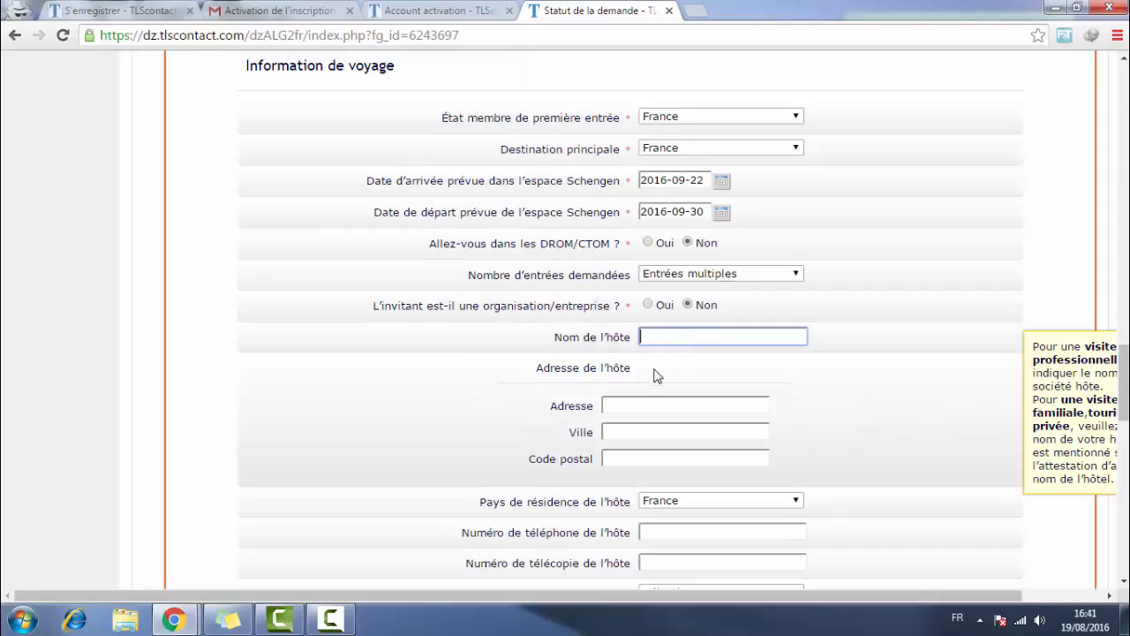
scroll(656, 373, "down", 2)
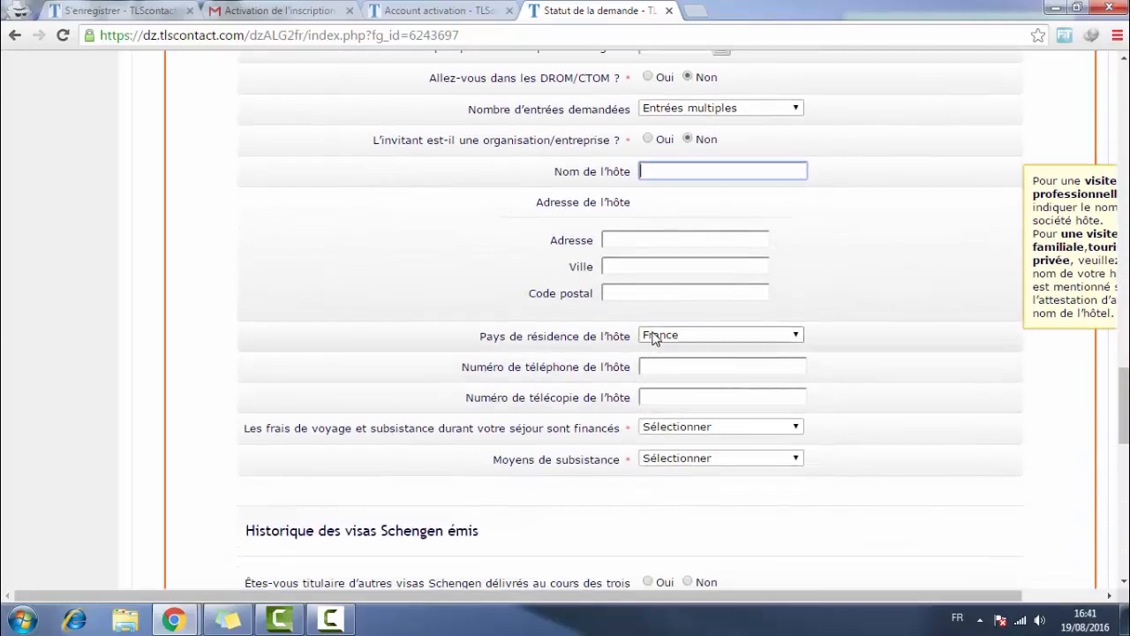
left_click(651, 334)
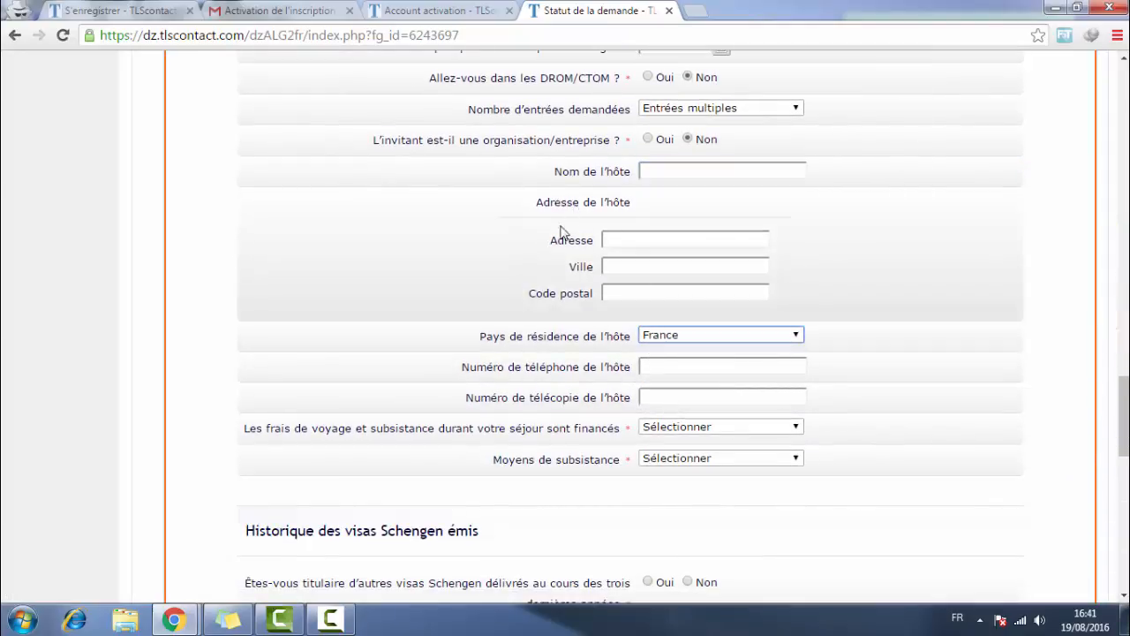
scroll(583, 297, "down", 1)
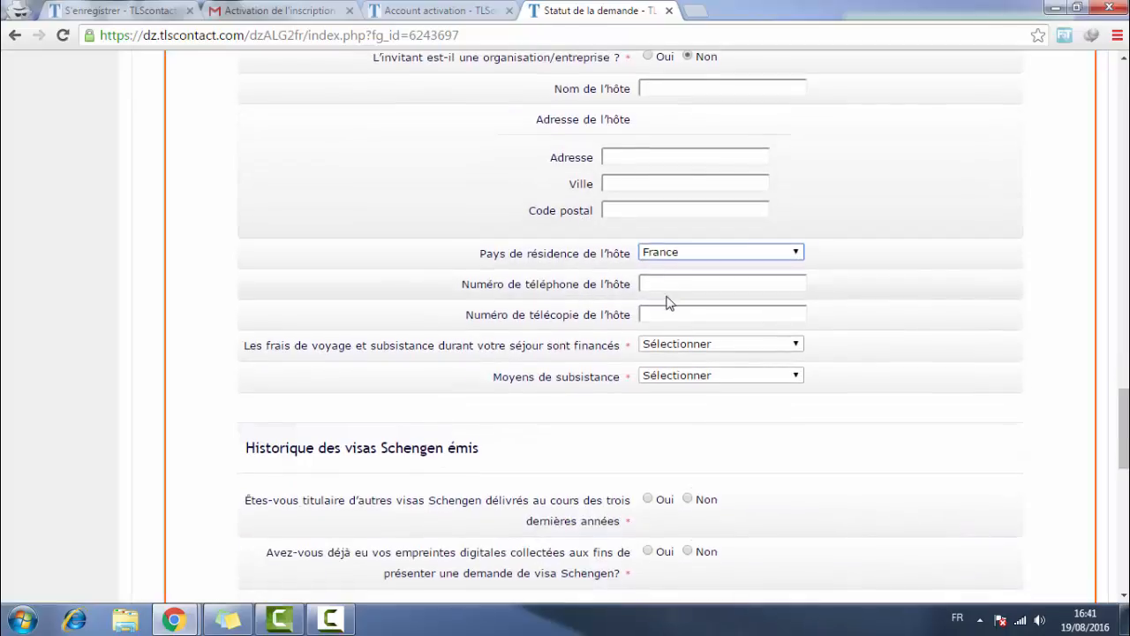
scroll(657, 300, "down", 1)
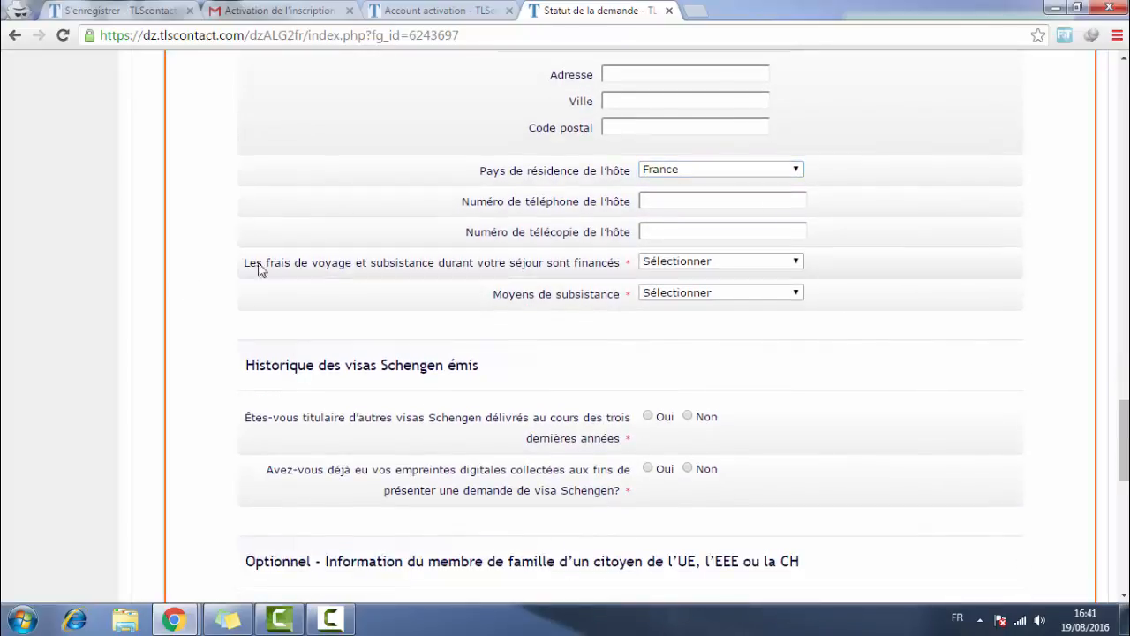
- Set trip costs to Par vous-même and means of subsistence to Argent liquide
left_click(697, 263)
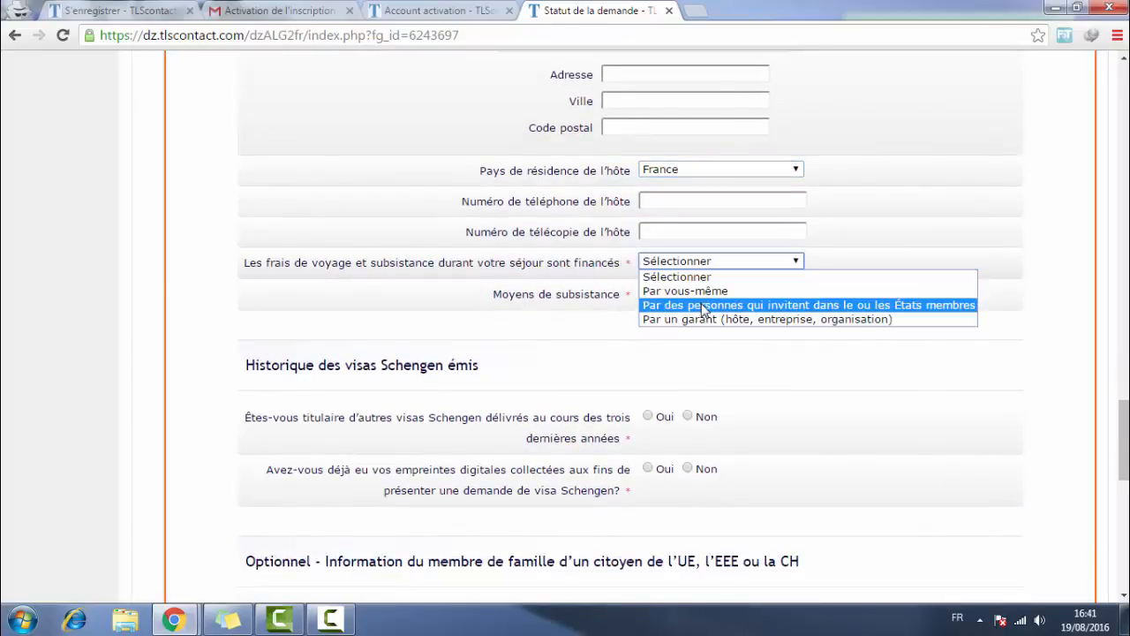
left_click(706, 292)
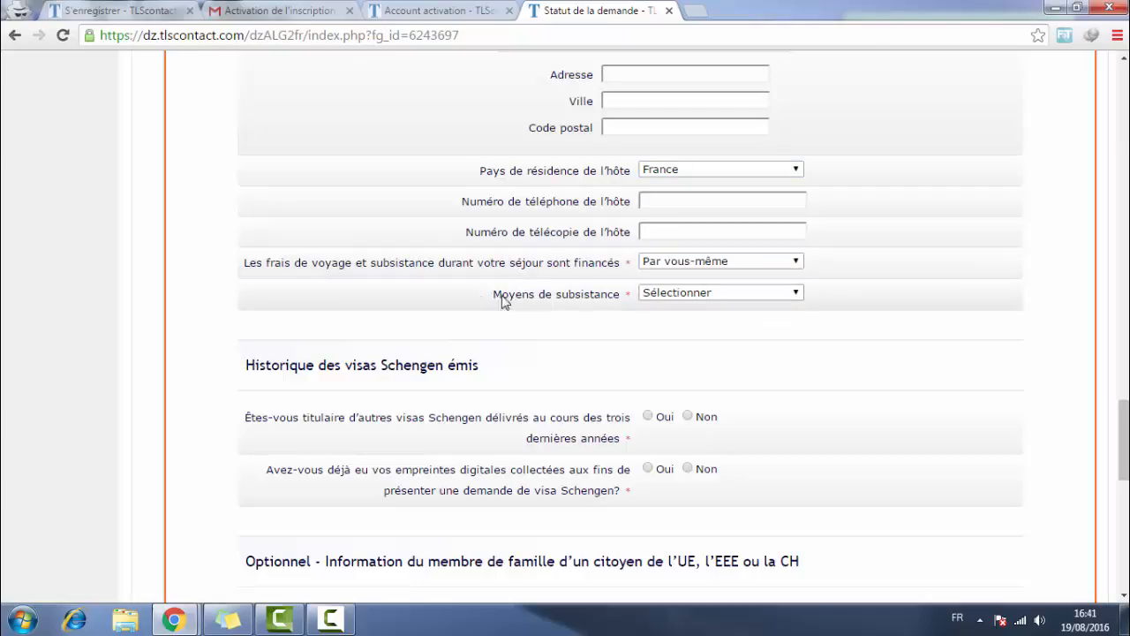
left_click_drag(491, 298, 634, 294)
left_click(721, 293)
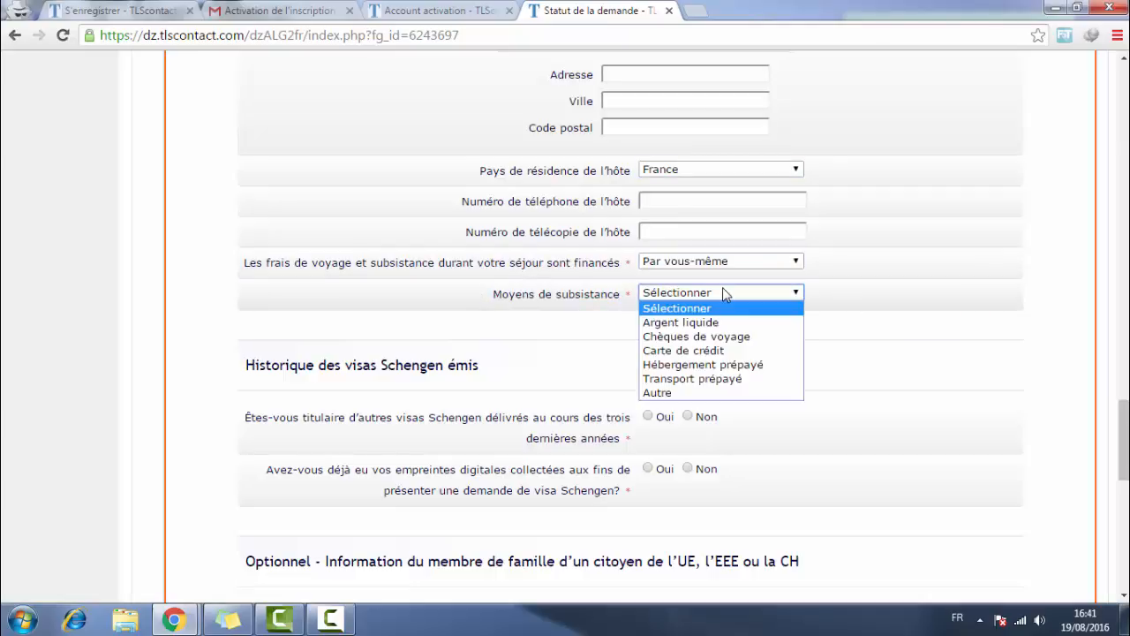
left_click(697, 322)
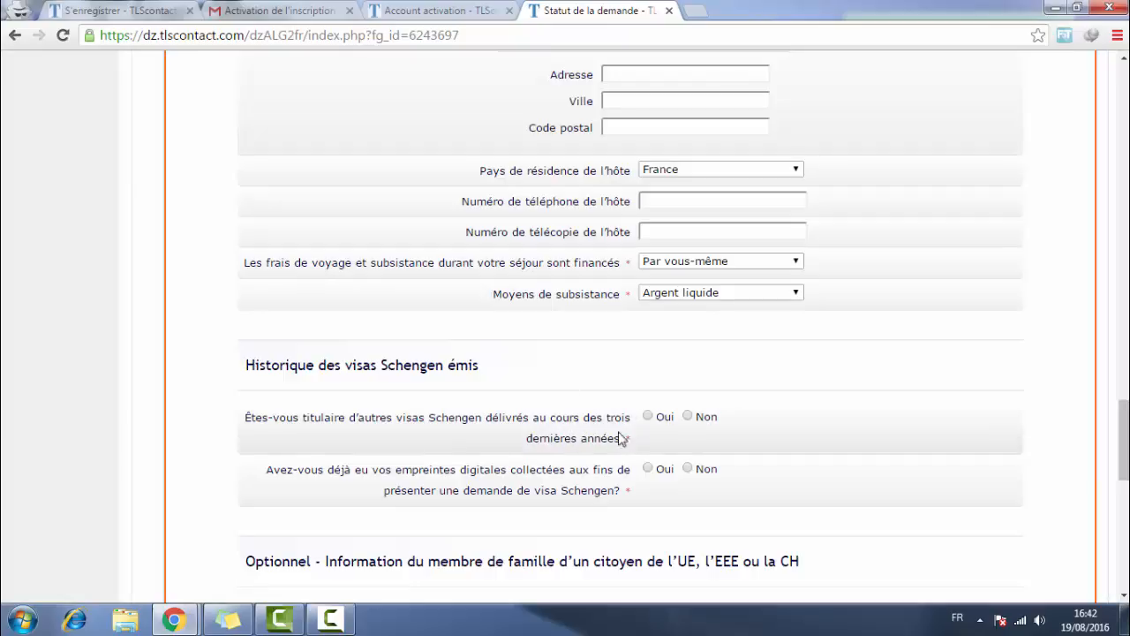
left_click_drag(633, 444, 254, 420)
- Answer Non to holding other Schengen visas and to previous fingerprint collection
left_click(641, 429)
left_click(687, 417)
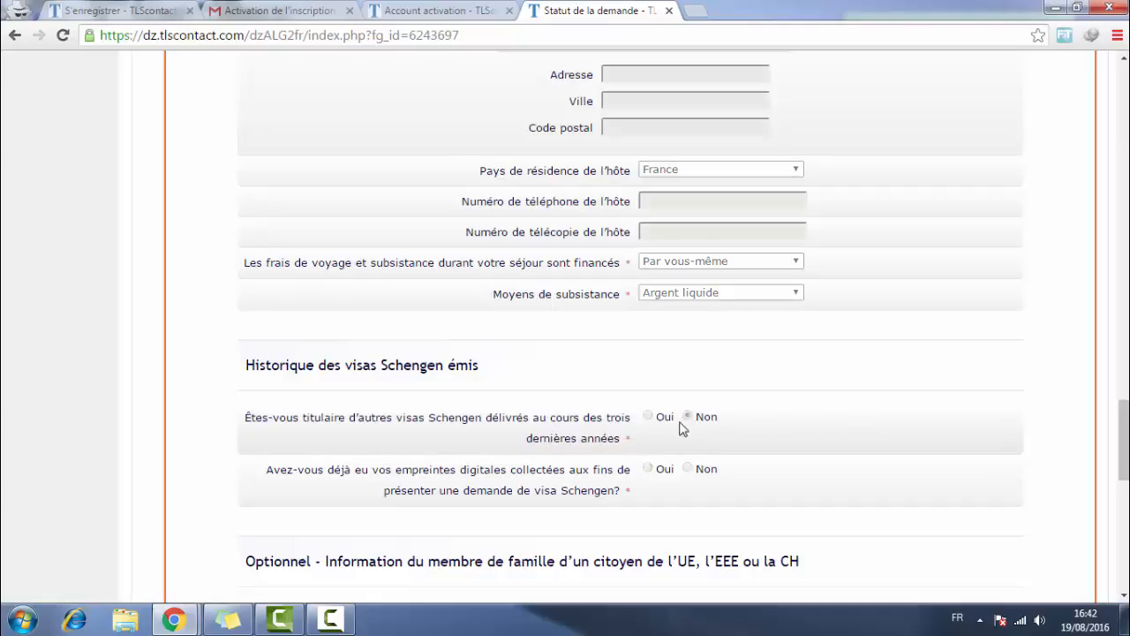
left_click_drag(306, 457, 459, 477)
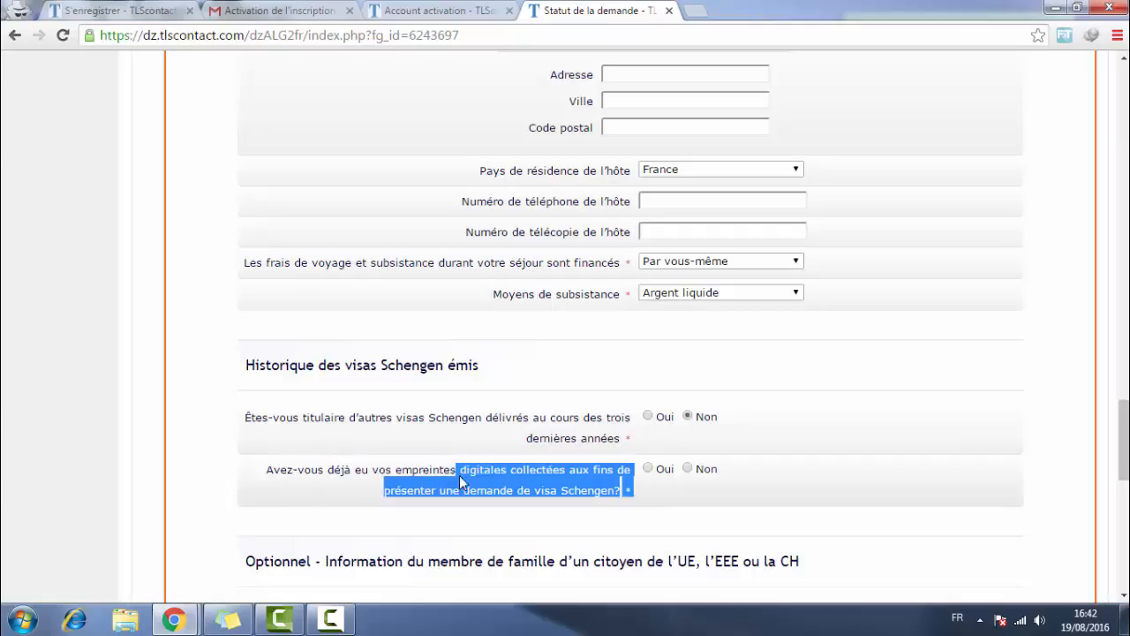
left_click(507, 473)
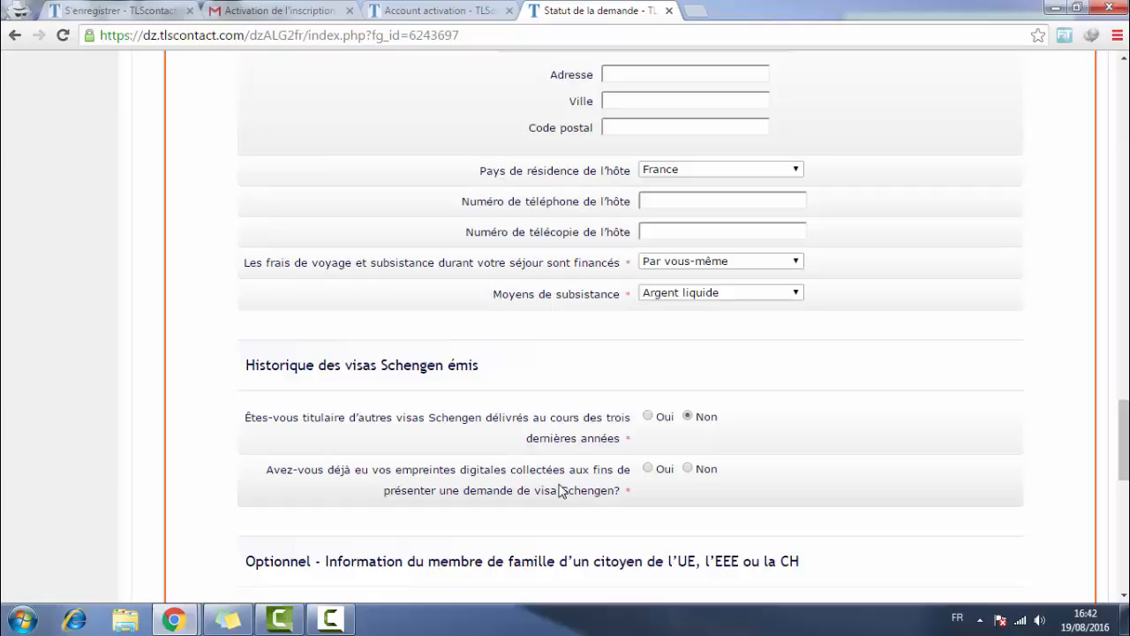
left_click_drag(588, 489, 502, 495)
left_click(530, 490)
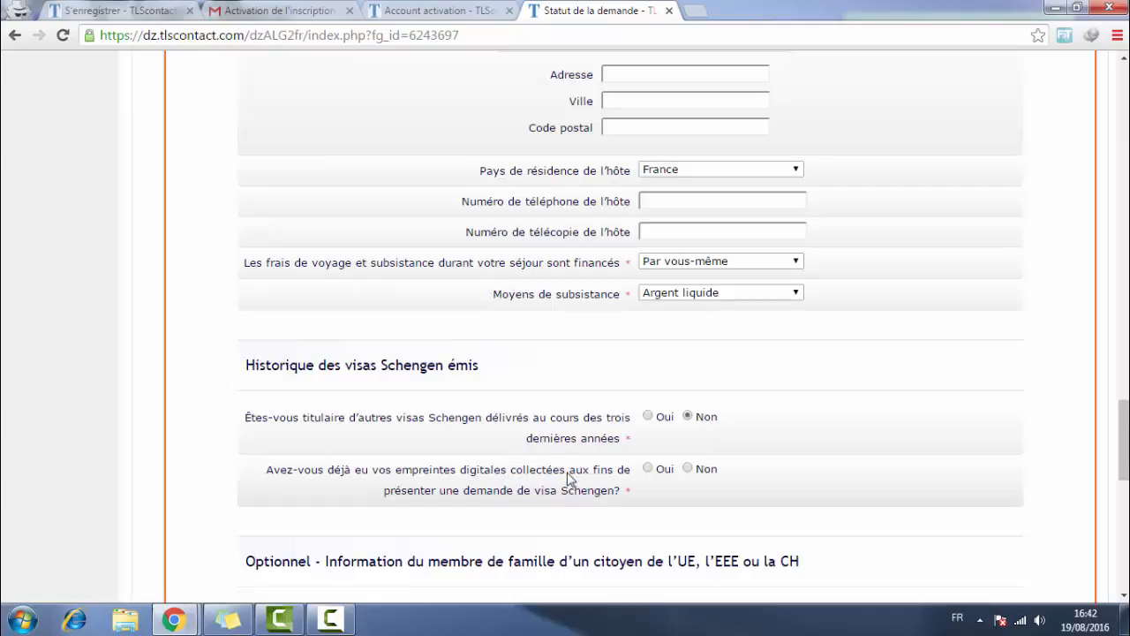
left_click(688, 469)
- Leave the EU family-member section blank and save the form with Sauvegarder
scroll(766, 390, "down", 4)
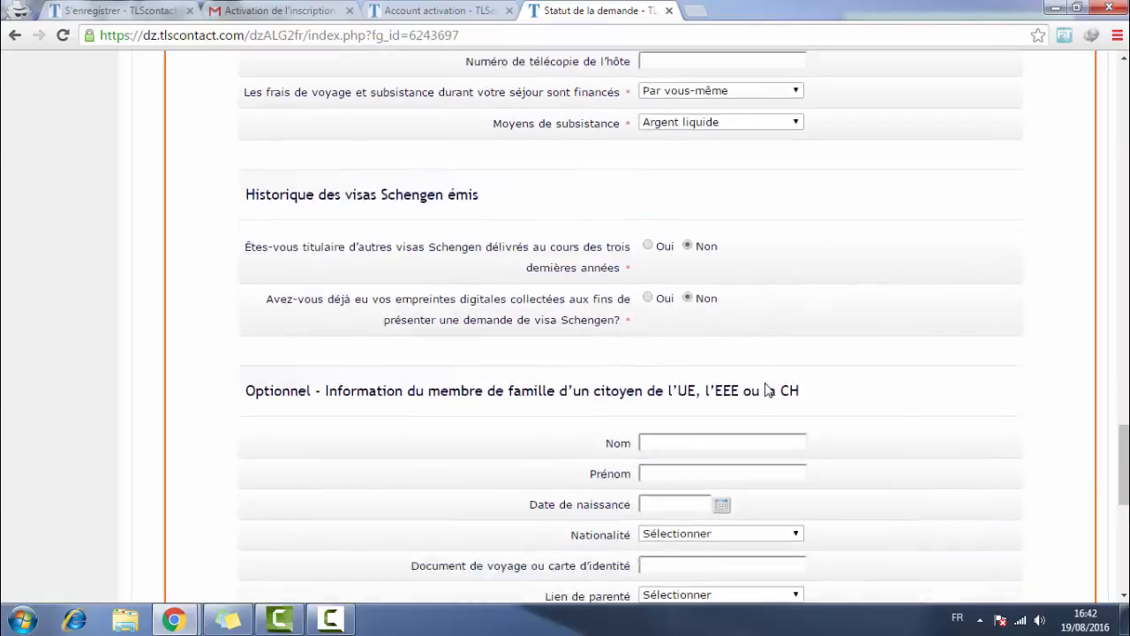
left_click_drag(247, 230, 794, 231)
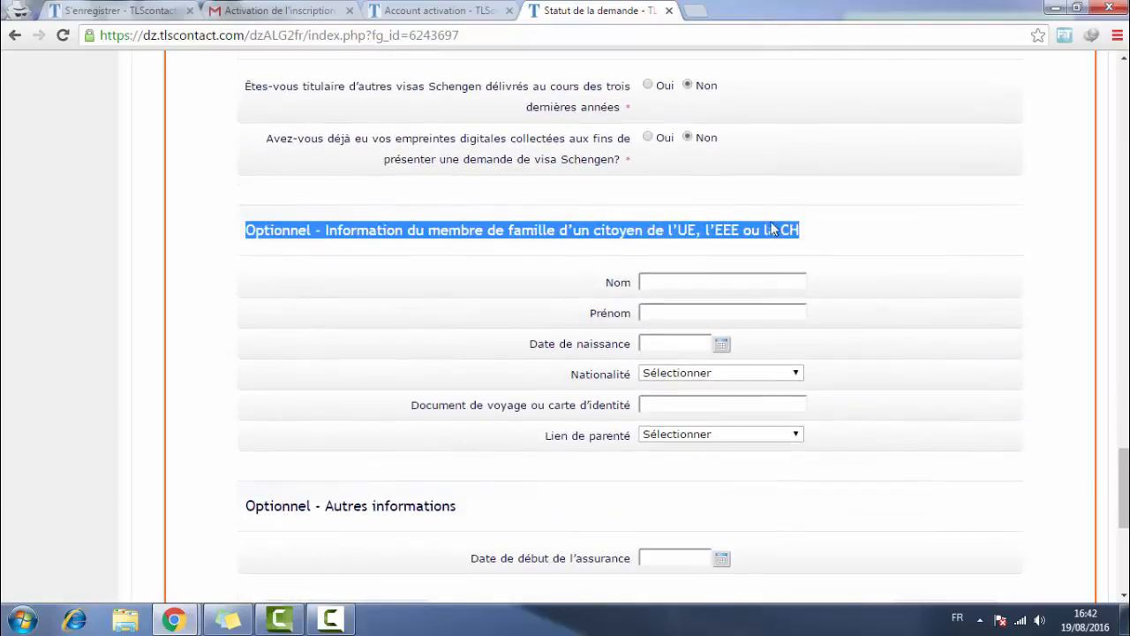
left_click(615, 237)
left_click_drag(367, 230, 717, 232)
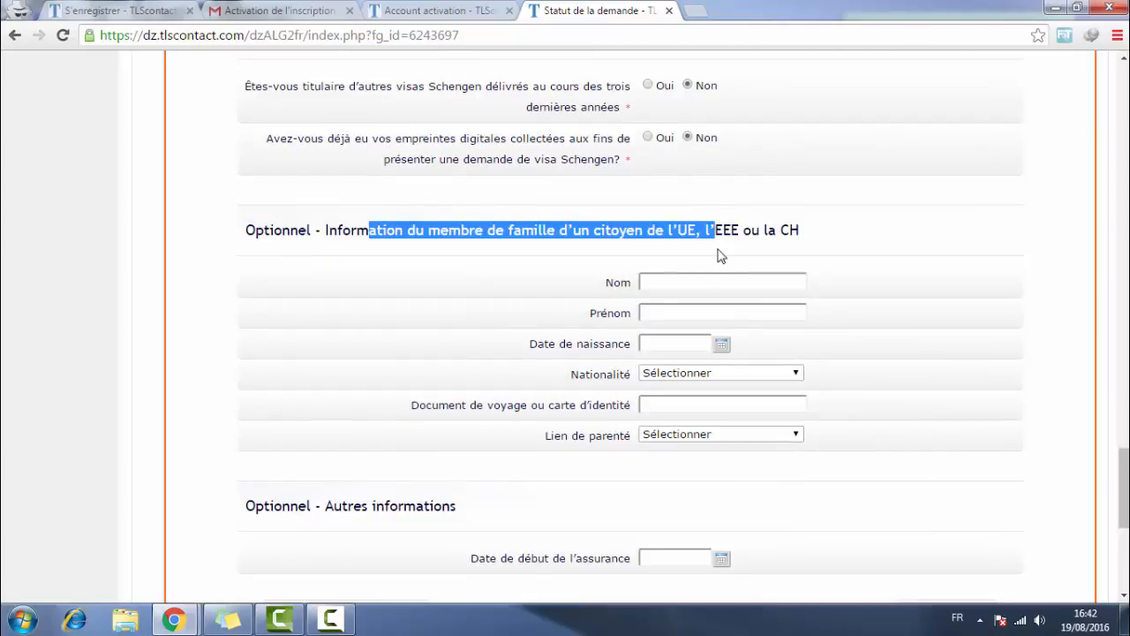
left_click(653, 252)
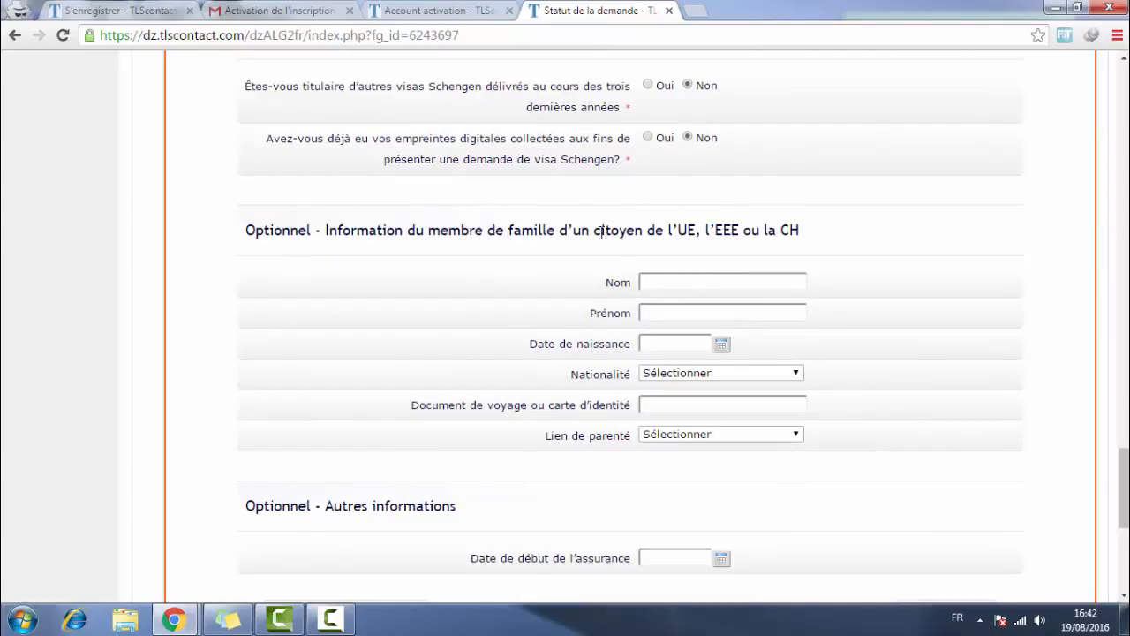
left_click(650, 311)
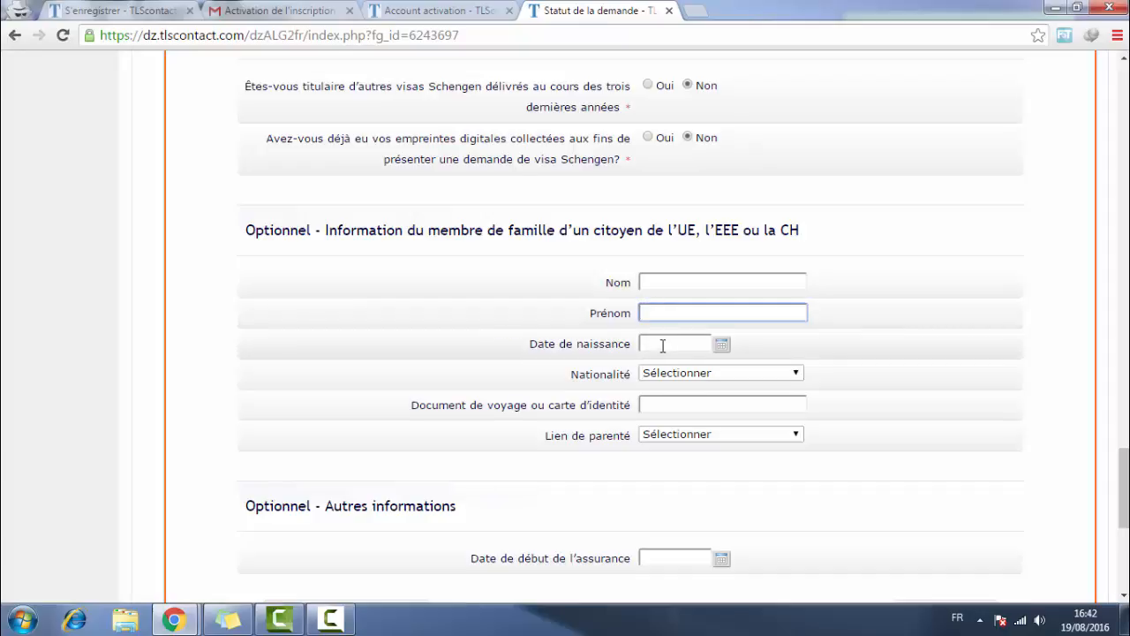
scroll(663, 345, "down", 2)
scroll(644, 403, "down", 3)
scroll(923, 244, "up", 1)
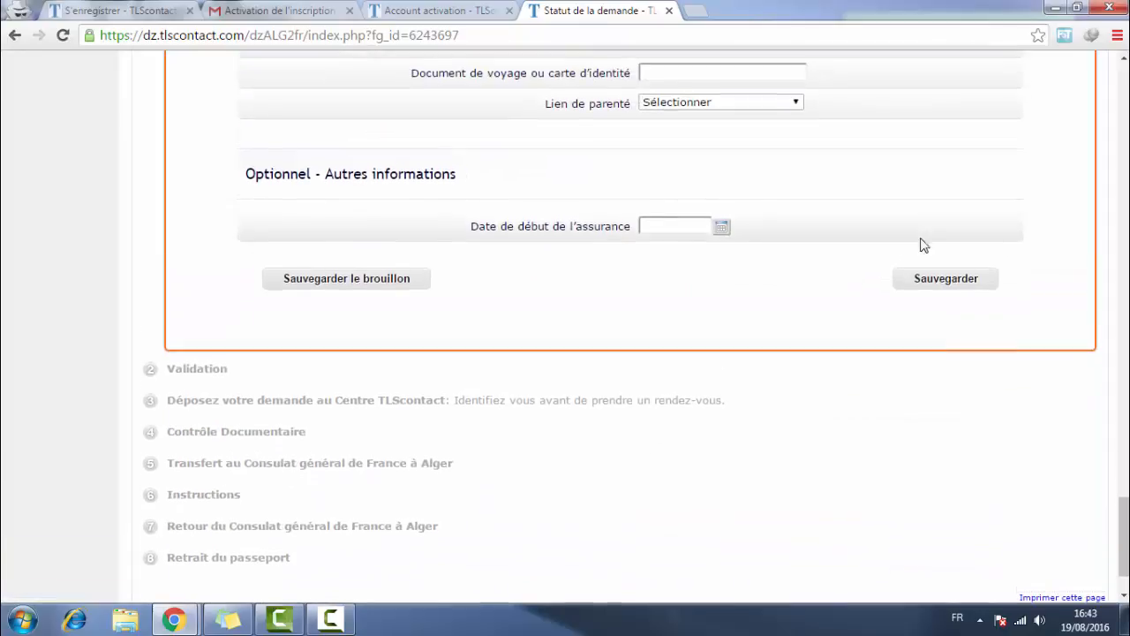
left_click(970, 282)
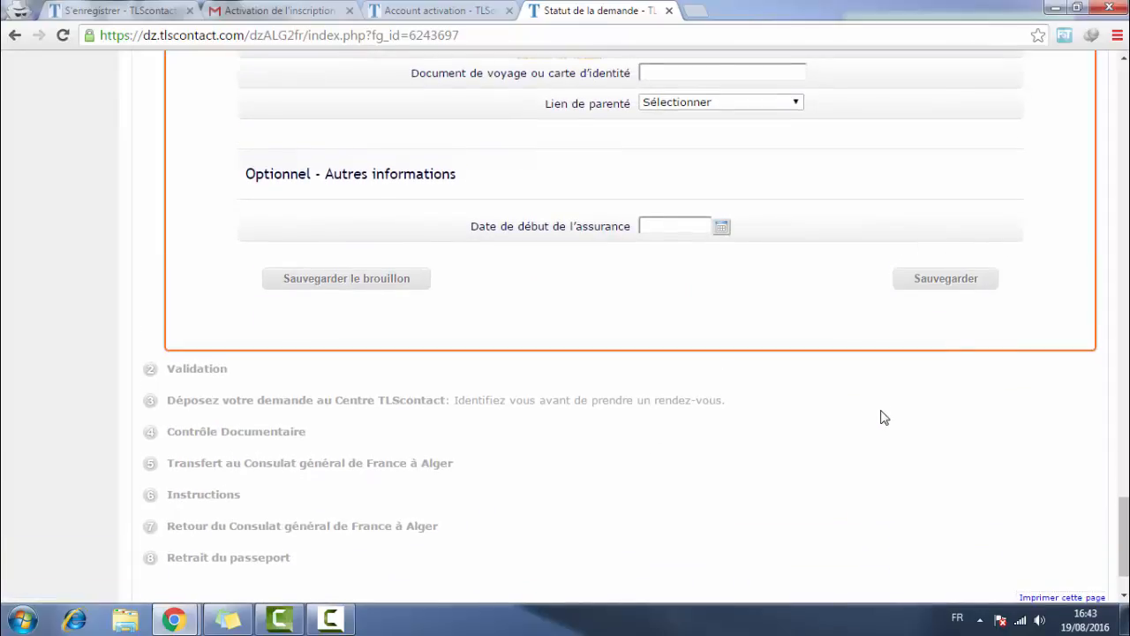
scroll(884, 417, "down", 1)
- Dismiss the saved notice and submit the application for validation, confirming all travellers are included
left_click(687, 130)
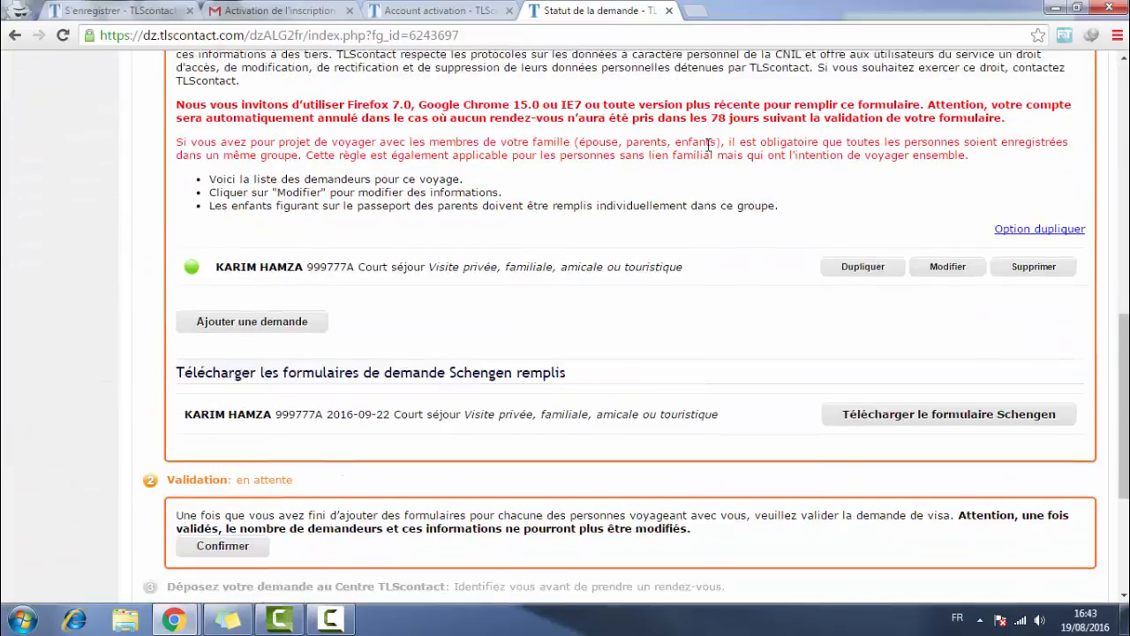
scroll(639, 184, "down", 3)
scroll(688, 184, "up", 2)
scroll(724, 320, "down", 3)
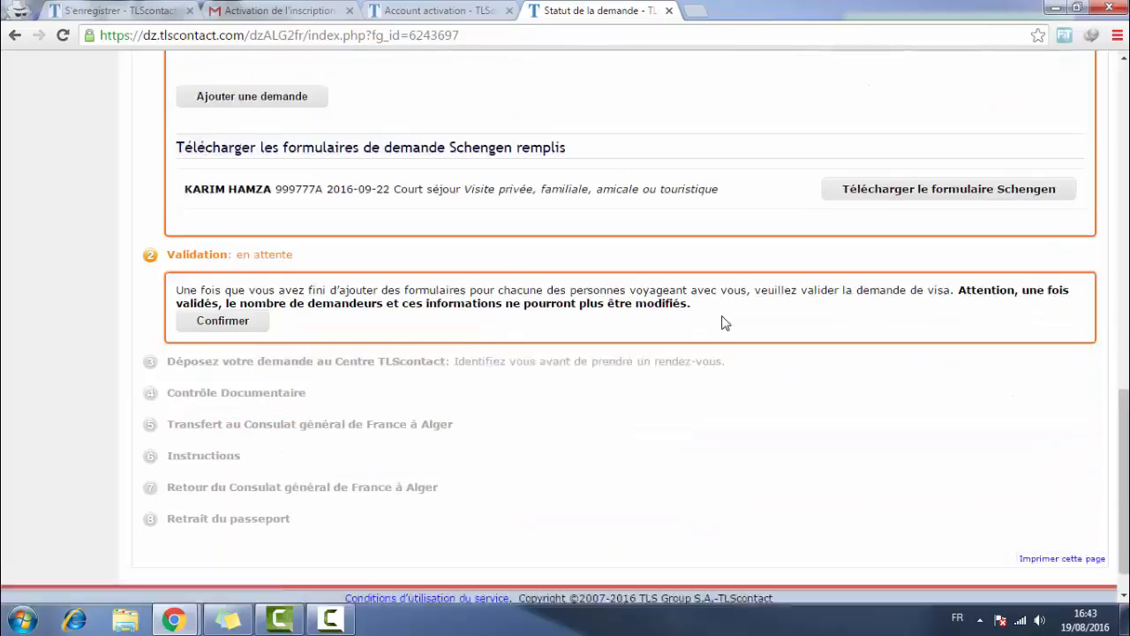
left_click(251, 300)
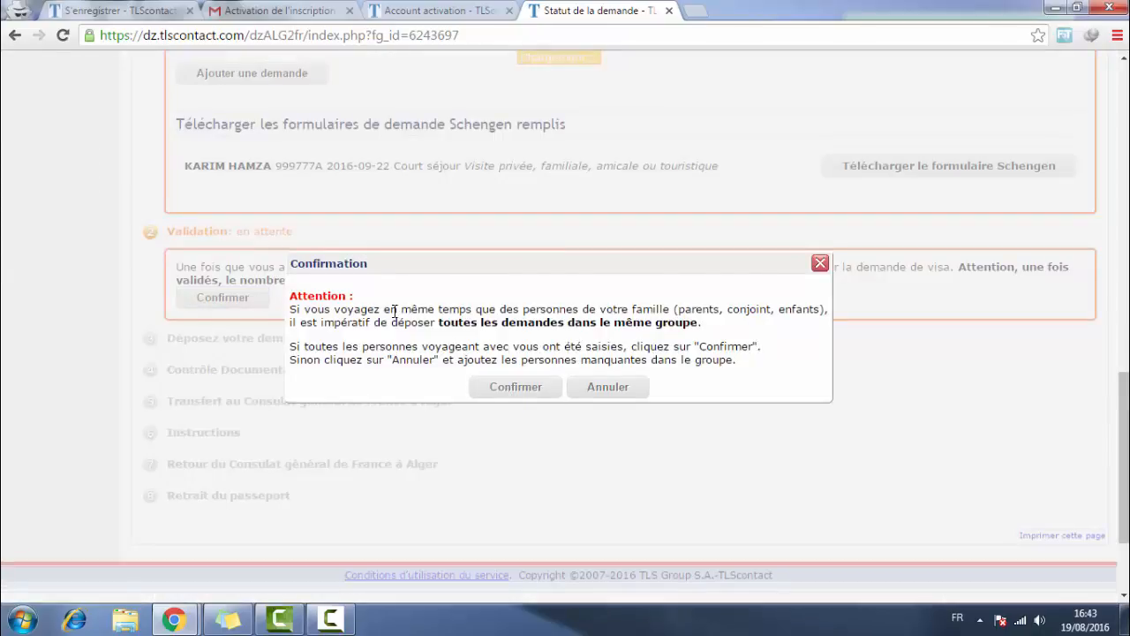
key("Return")
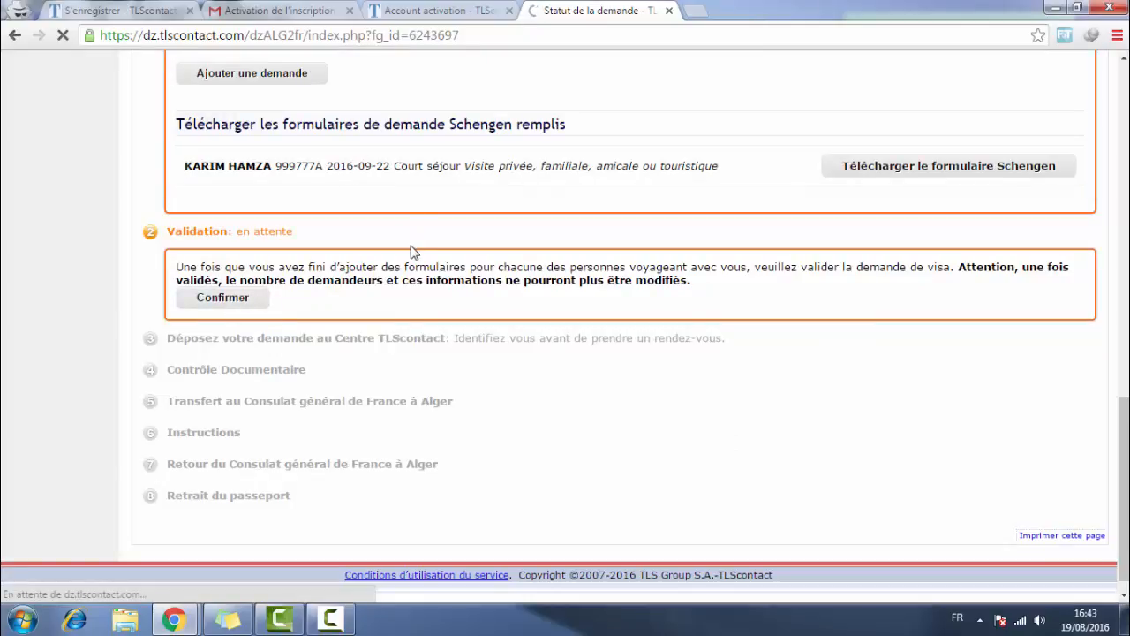
- Choose the 08:00 slot on 2016-10-02 at the Alger centre, then close the confirmation without booking
scroll(411, 254, "down", 1)
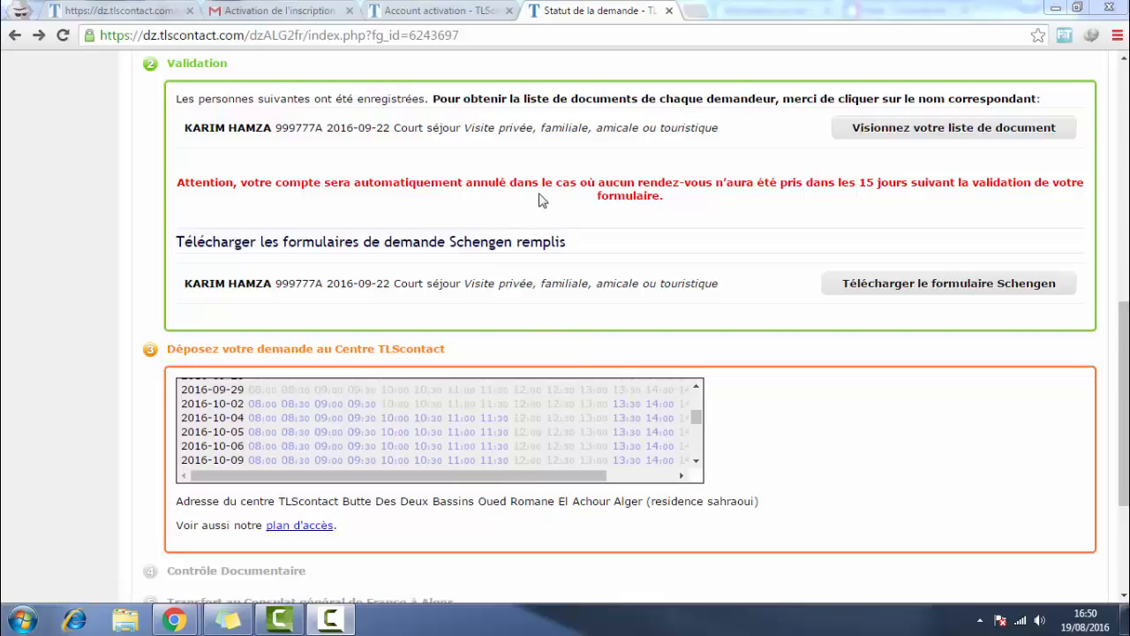
scroll(565, 297, "down", 1)
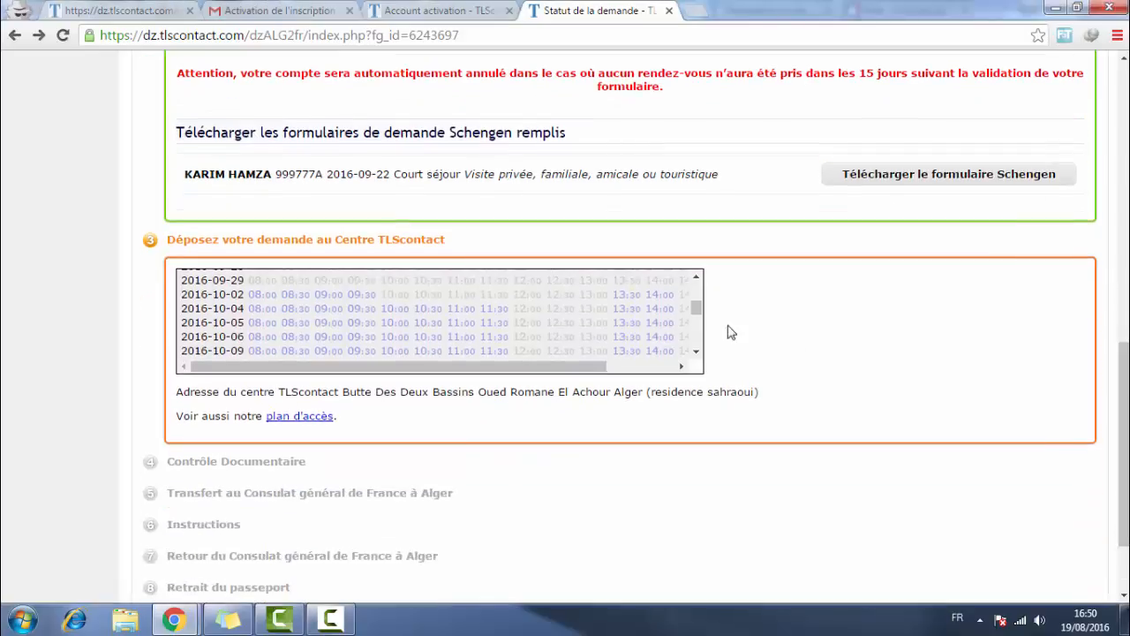
left_click_drag(574, 366, 218, 294)
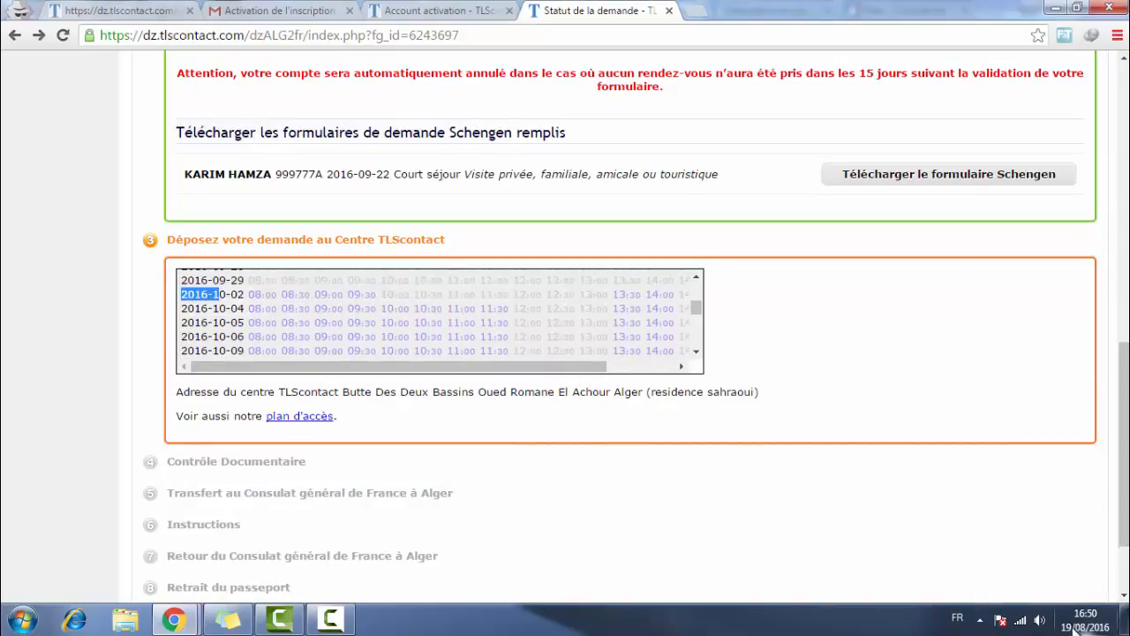
mouse_move(1088, 632)
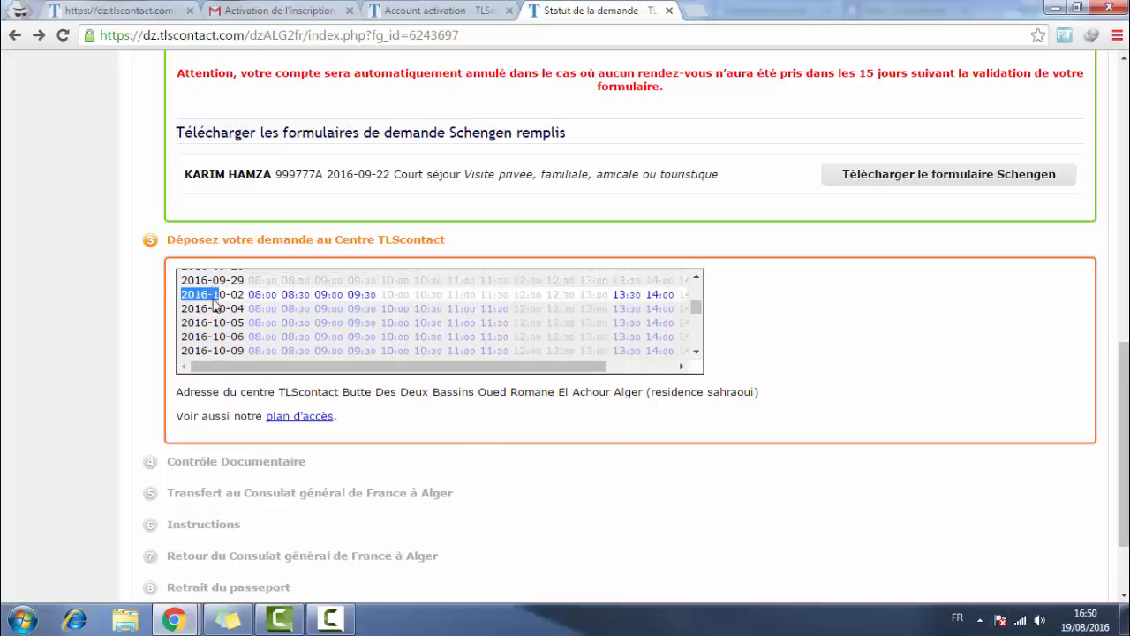
scroll(212, 305, "up", 2)
scroll(221, 304, "down", 5)
scroll(232, 302, "up", 2)
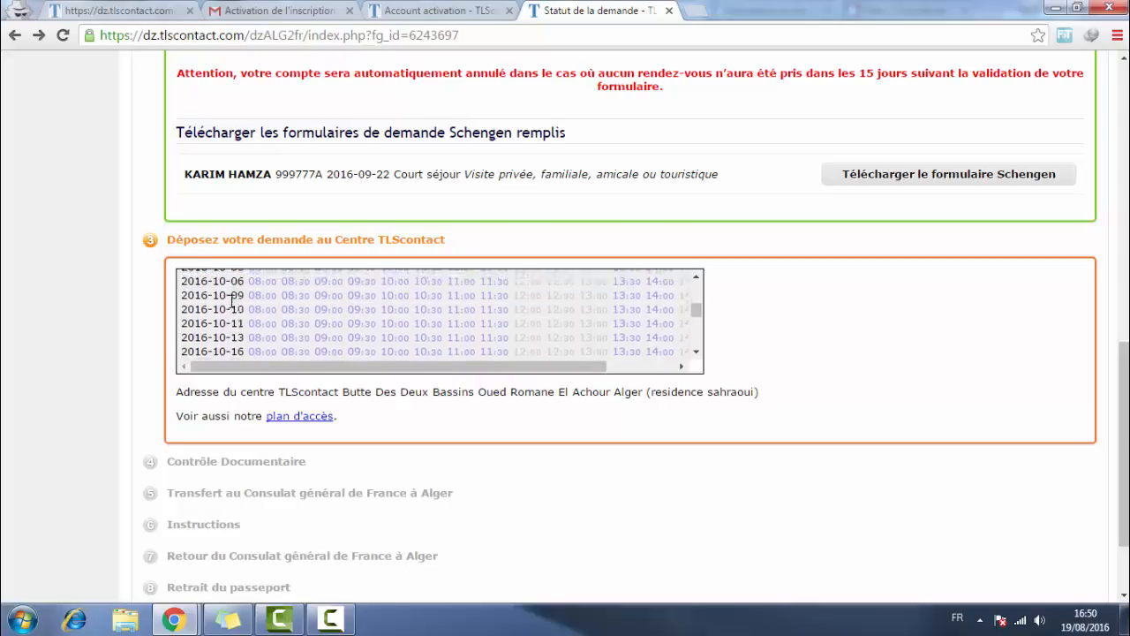
scroll(232, 302, "up", 2)
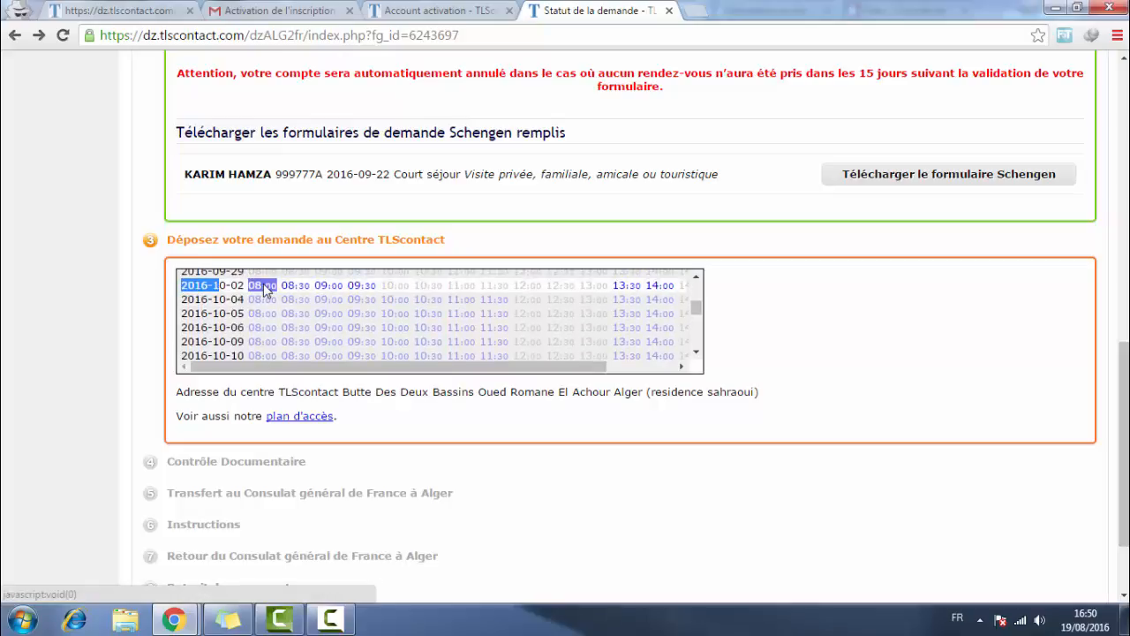
left_click(126, 298)
left_click(262, 291)
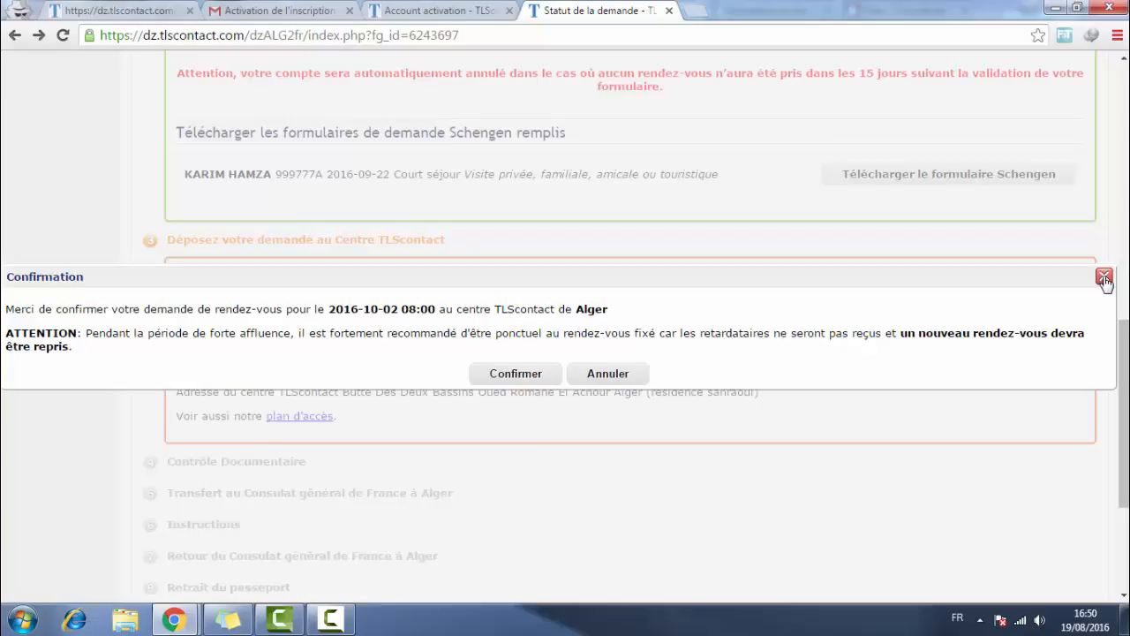
left_click(1104, 279)
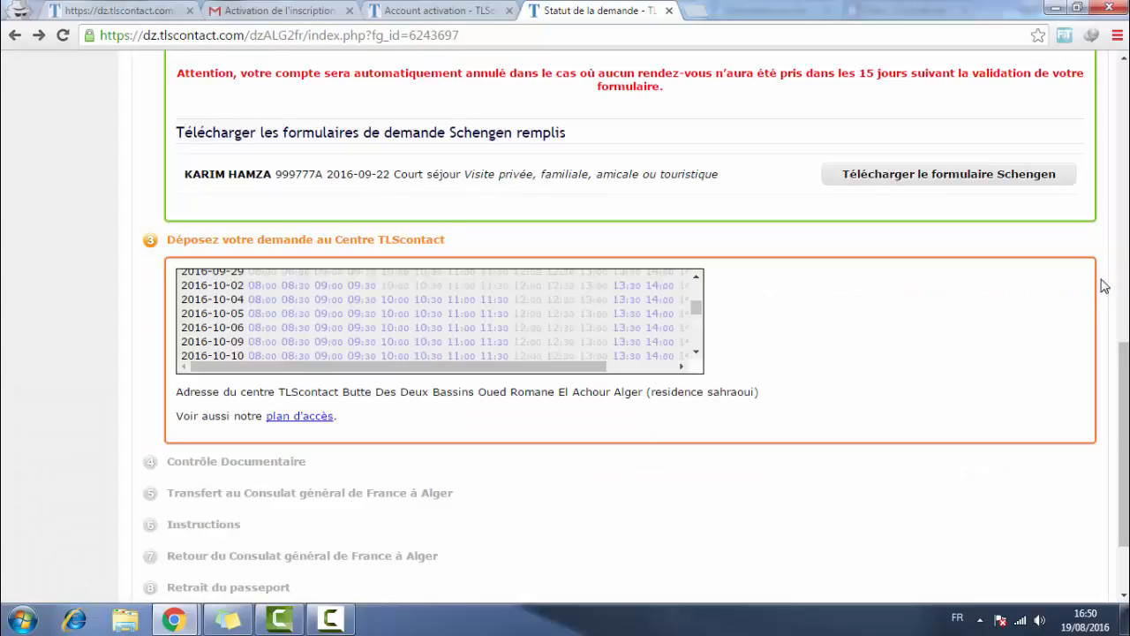